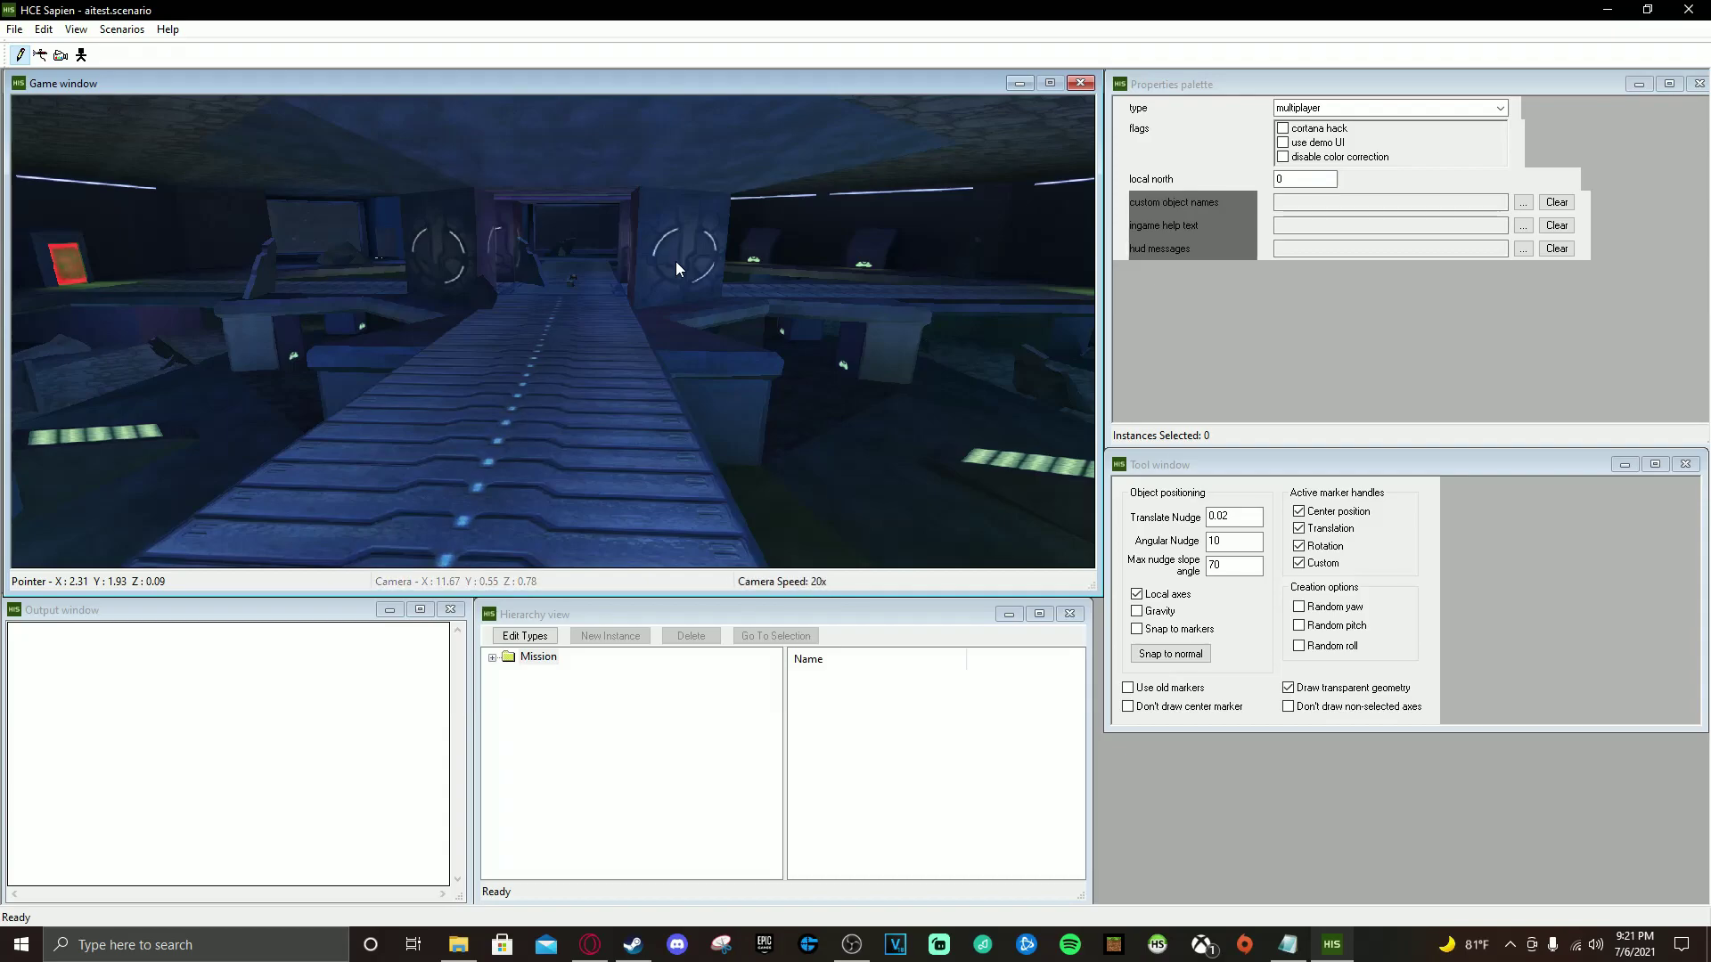
Fly the camera through the level to the floor area beneath the large window for a view of the encounter location
middle_click_drag(588, 195, 54, 178)
key("w")
key("d")
key("w")
middle_click_drag(651, 216, 630, 388)
key("w")
scroll(552, 332, "up", 3)
key("w")
key("shift")
key("shift")
key("shift")
key("shift")
key("shift")
key("w")
key("w")
key("w")
key("w")
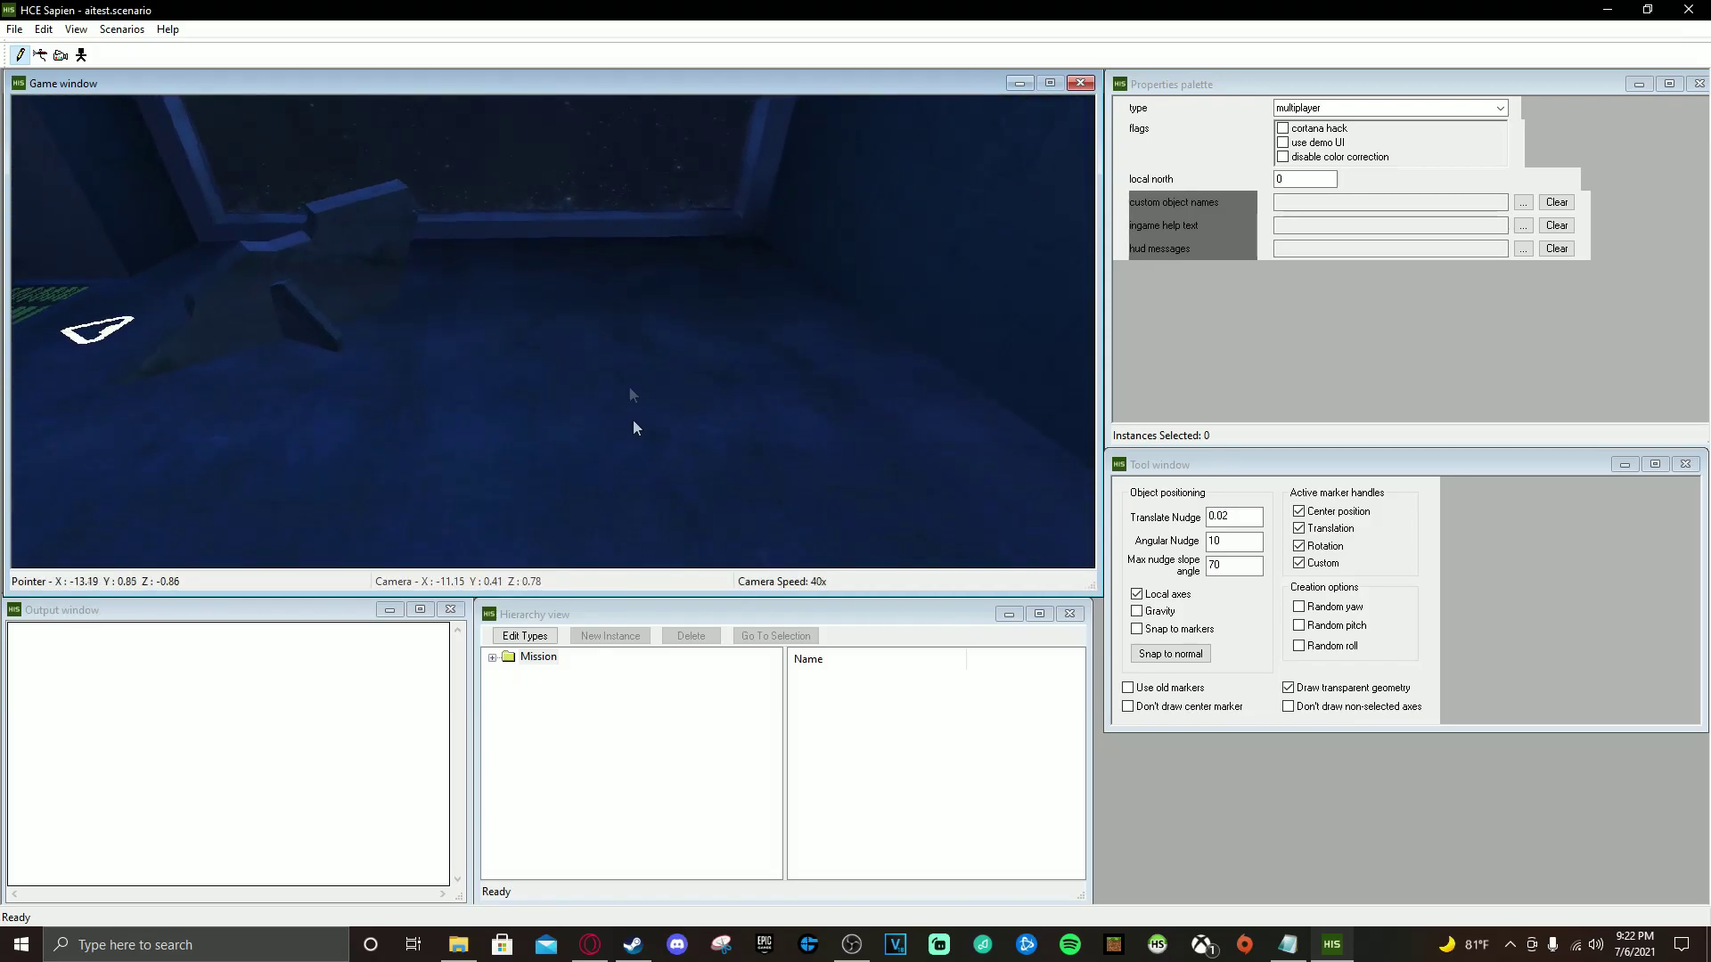
Create two new encounter instances under the mission's AI Encounters
left_click(491, 658)
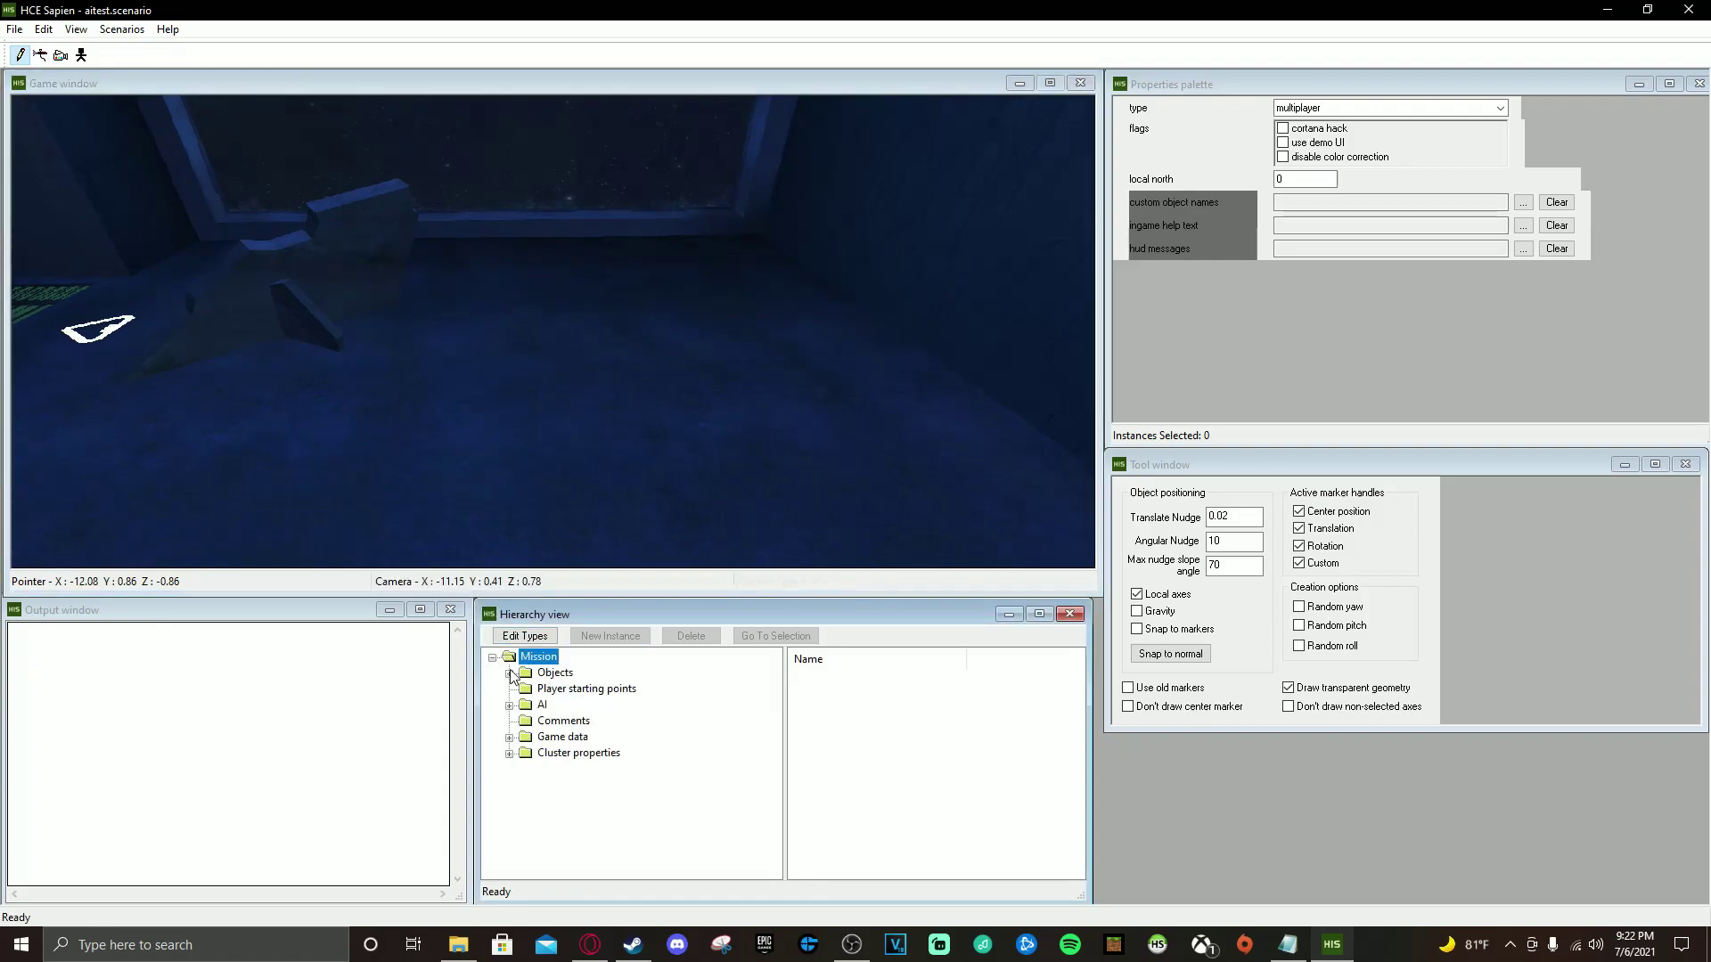
left_click(509, 706)
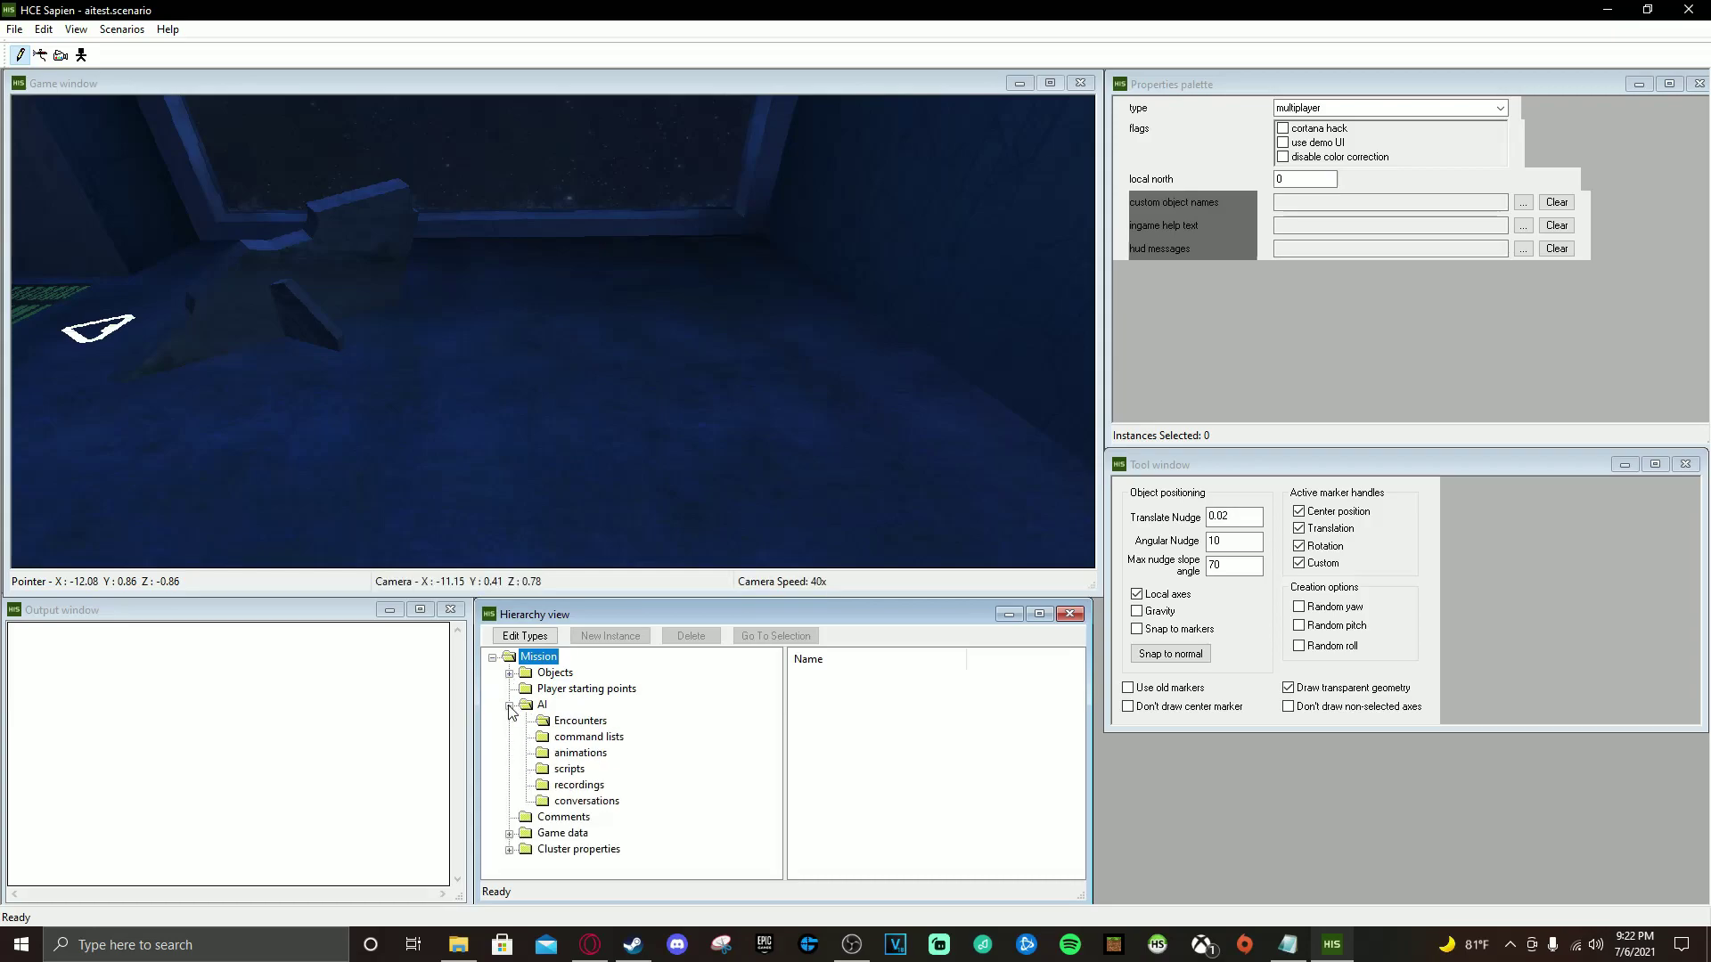
left_click(575, 724)
left_click(596, 639)
left_click(595, 638)
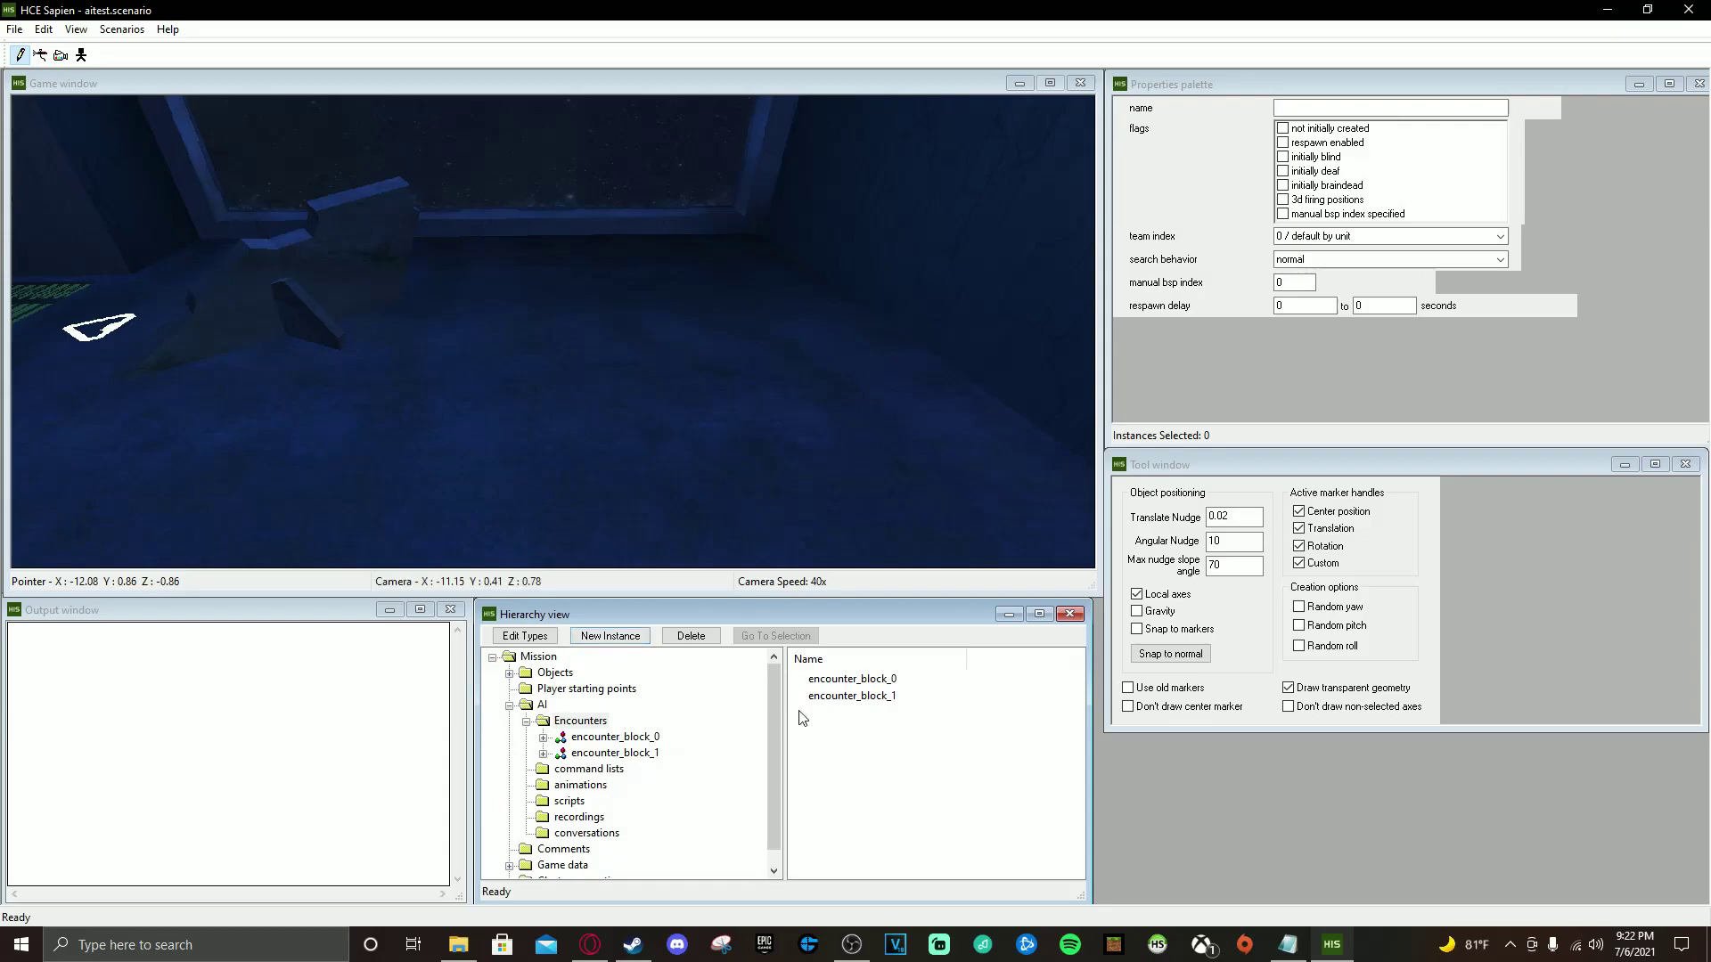
Rename the first encounter as Flood and set its team index to 4 / flood
left_click(632, 738)
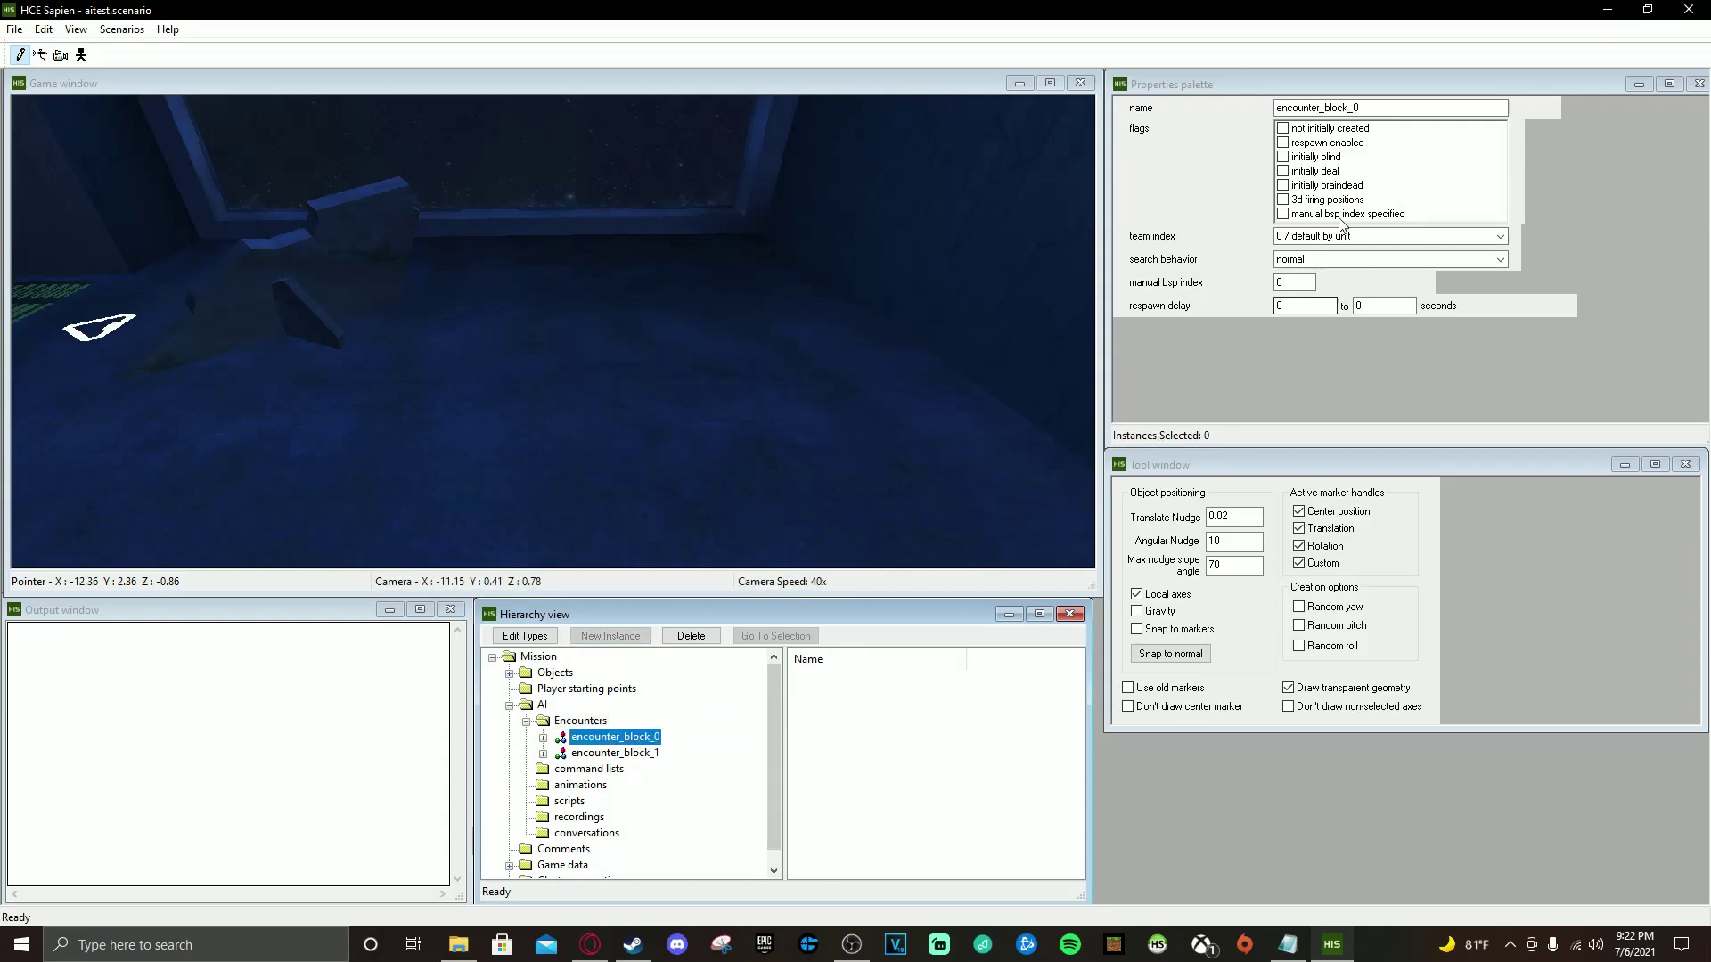
double_click(1382, 109)
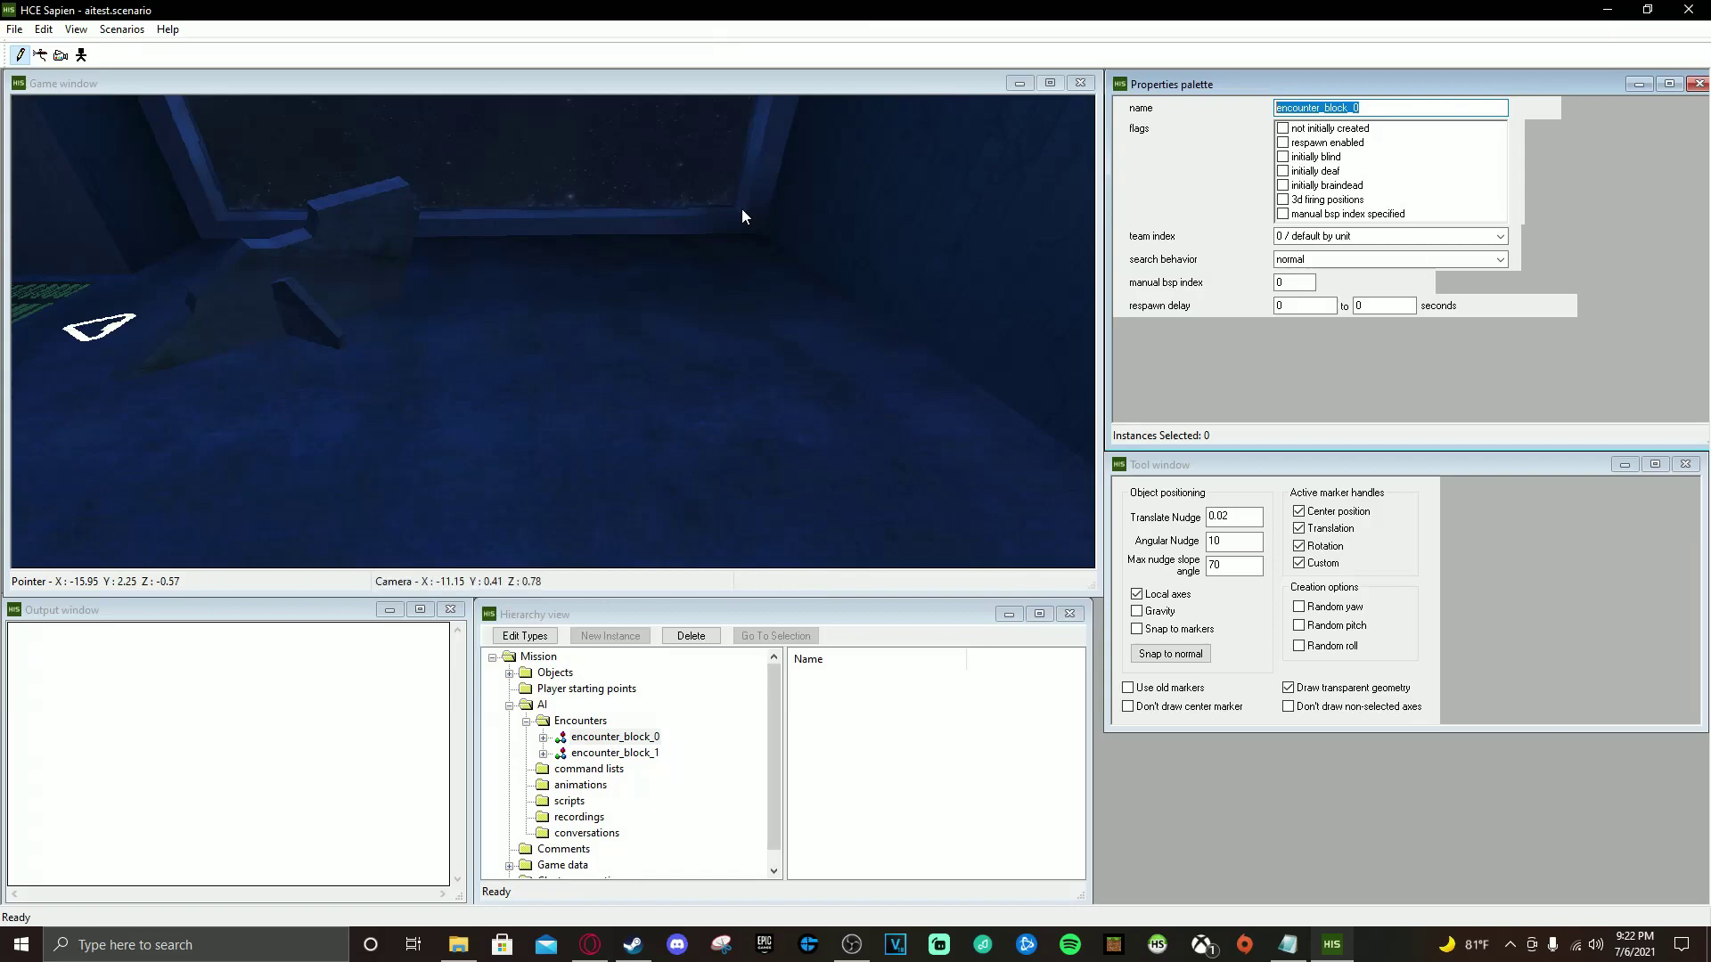
type("Flood")
left_click(908, 595)
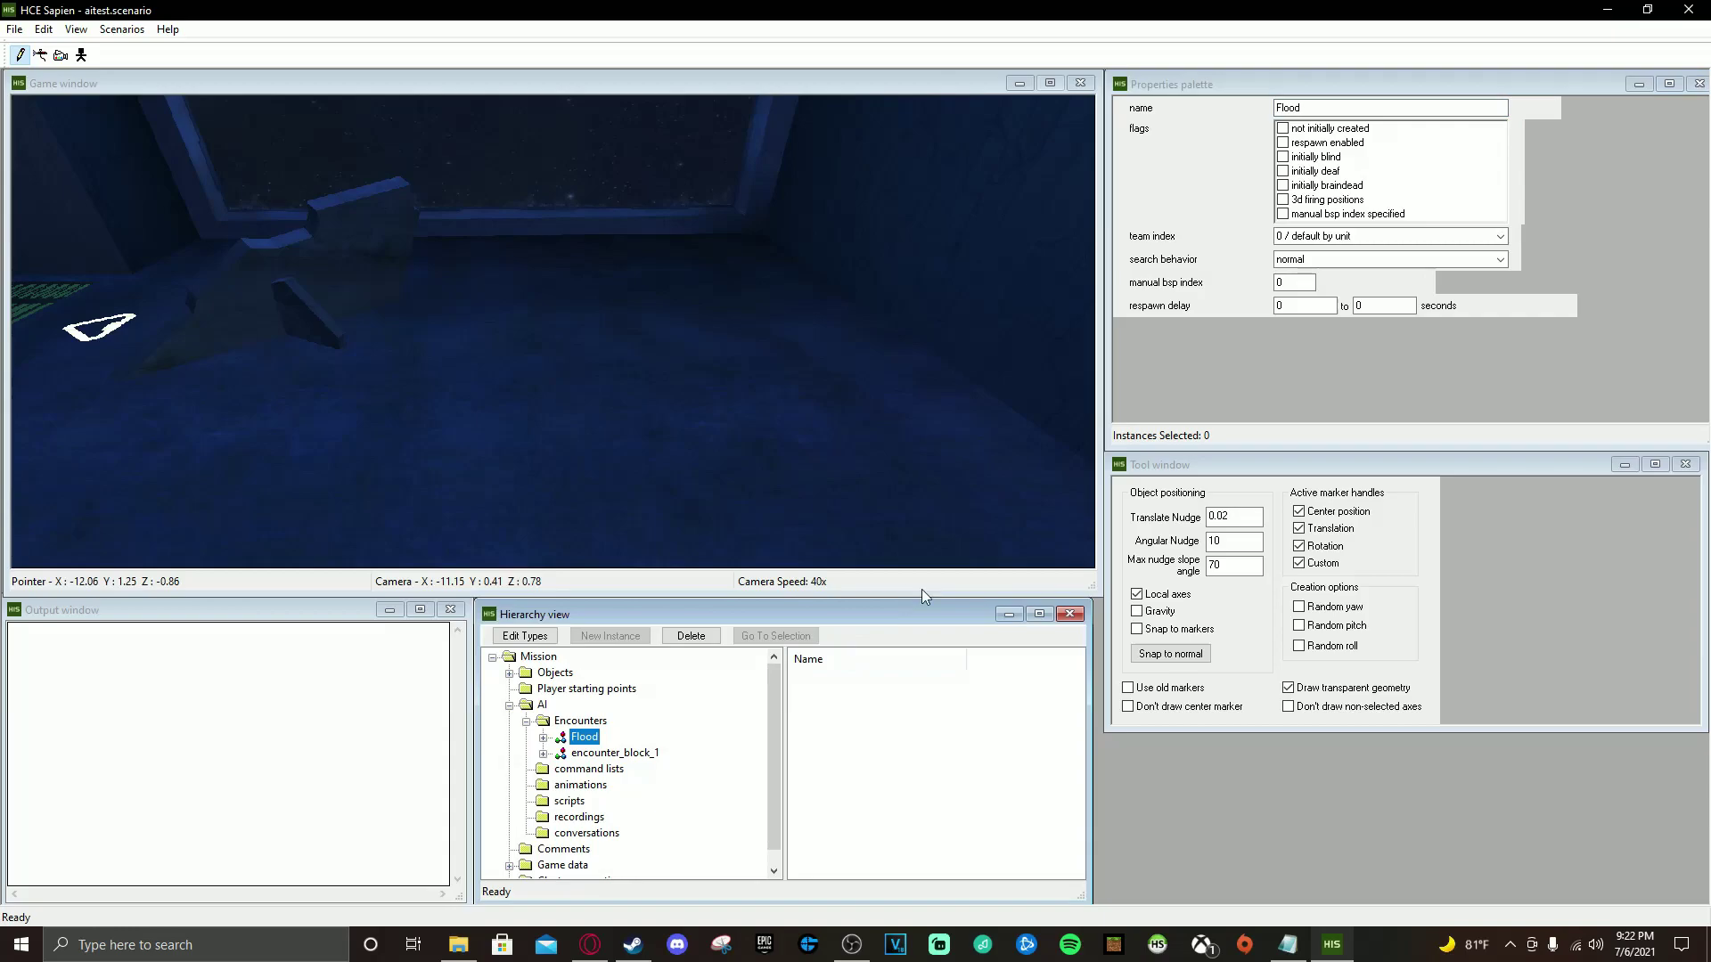
left_click(1335, 237)
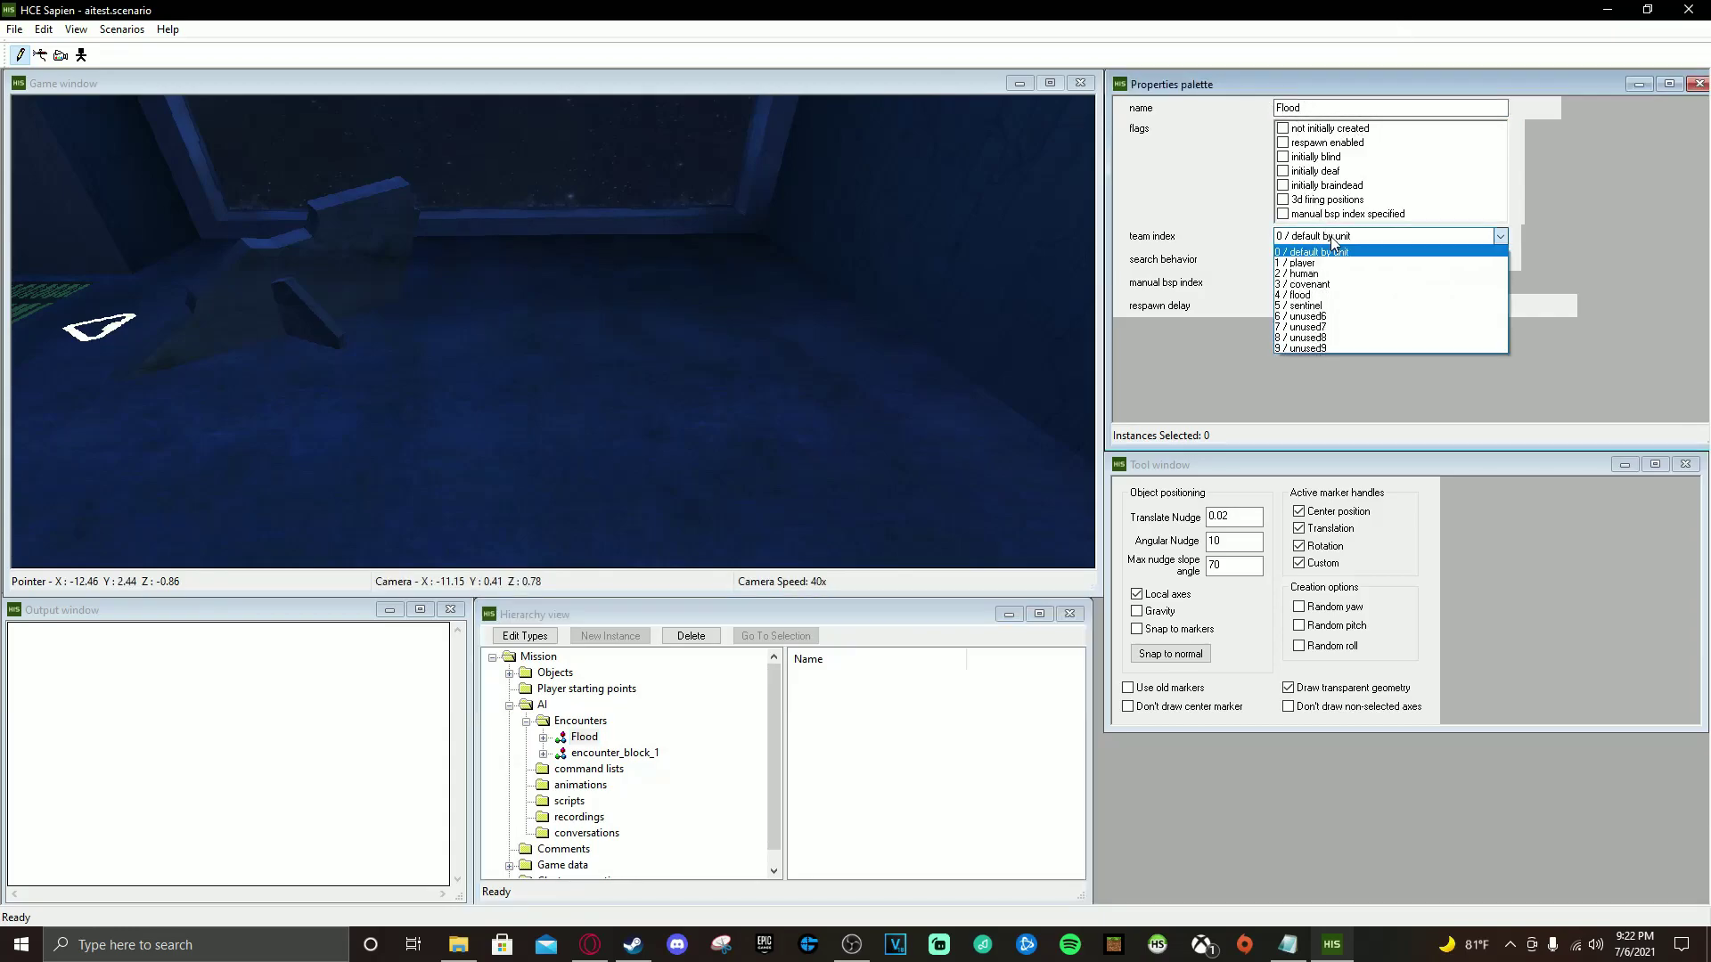
left_click(1333, 297)
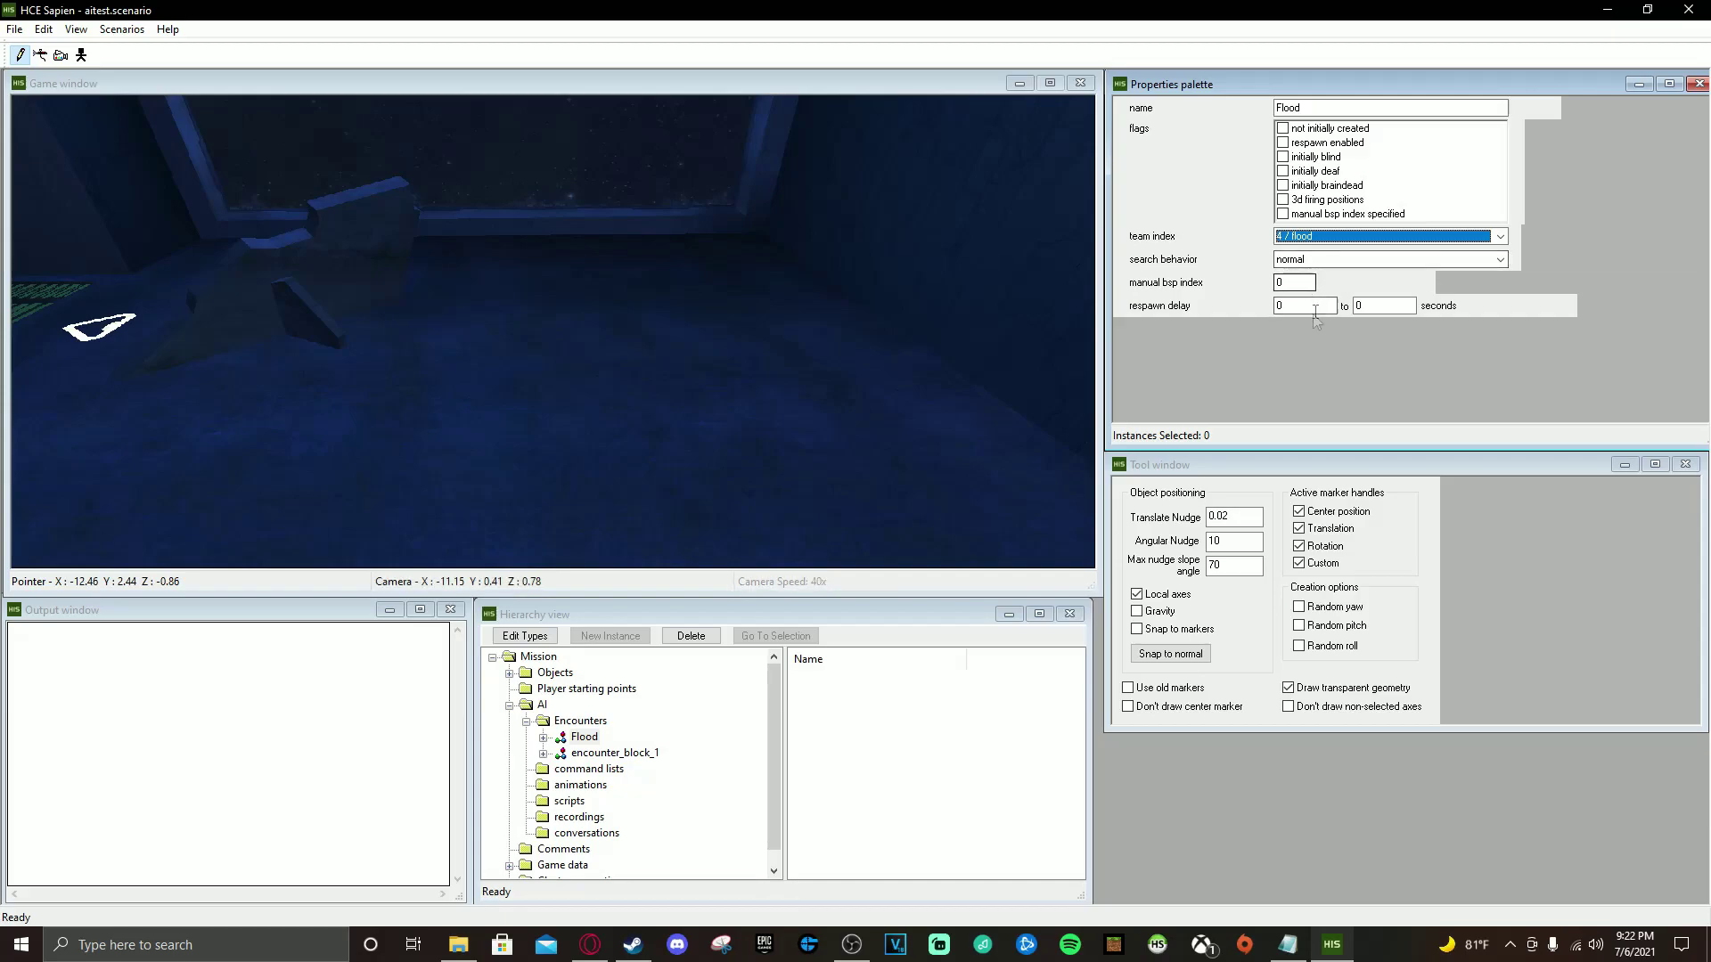
left_click(1526, 287)
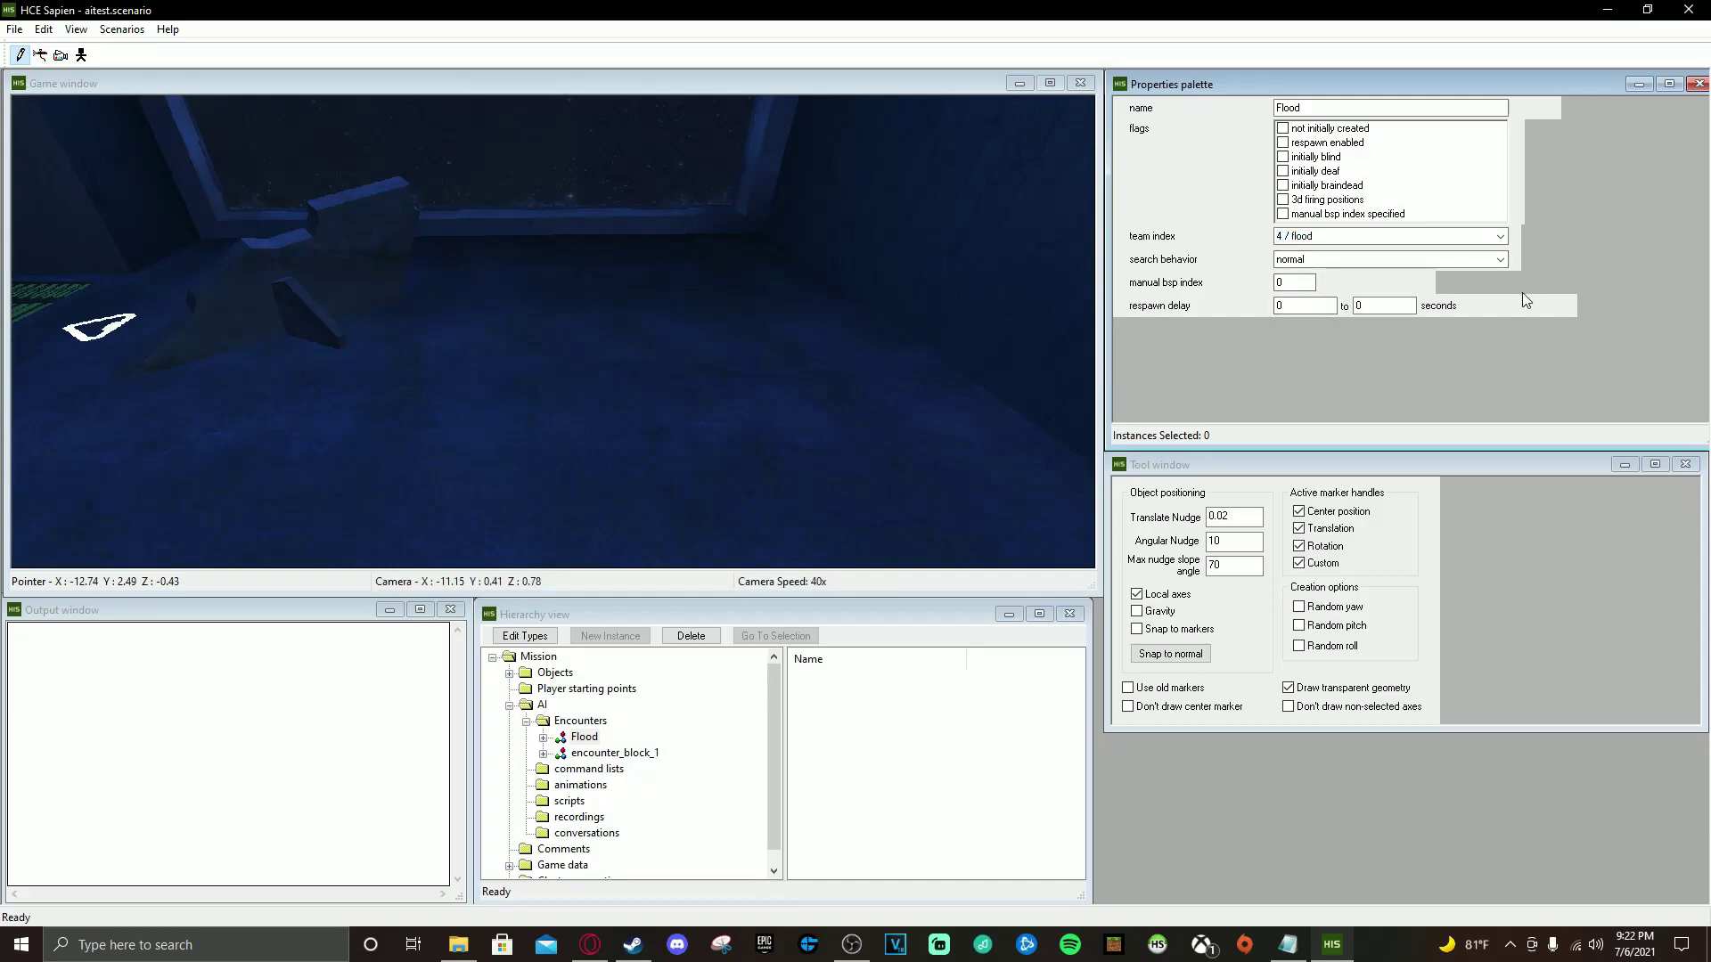
Rename the second encounter as Marines and set its team index to 2 / human
left_click(612, 756)
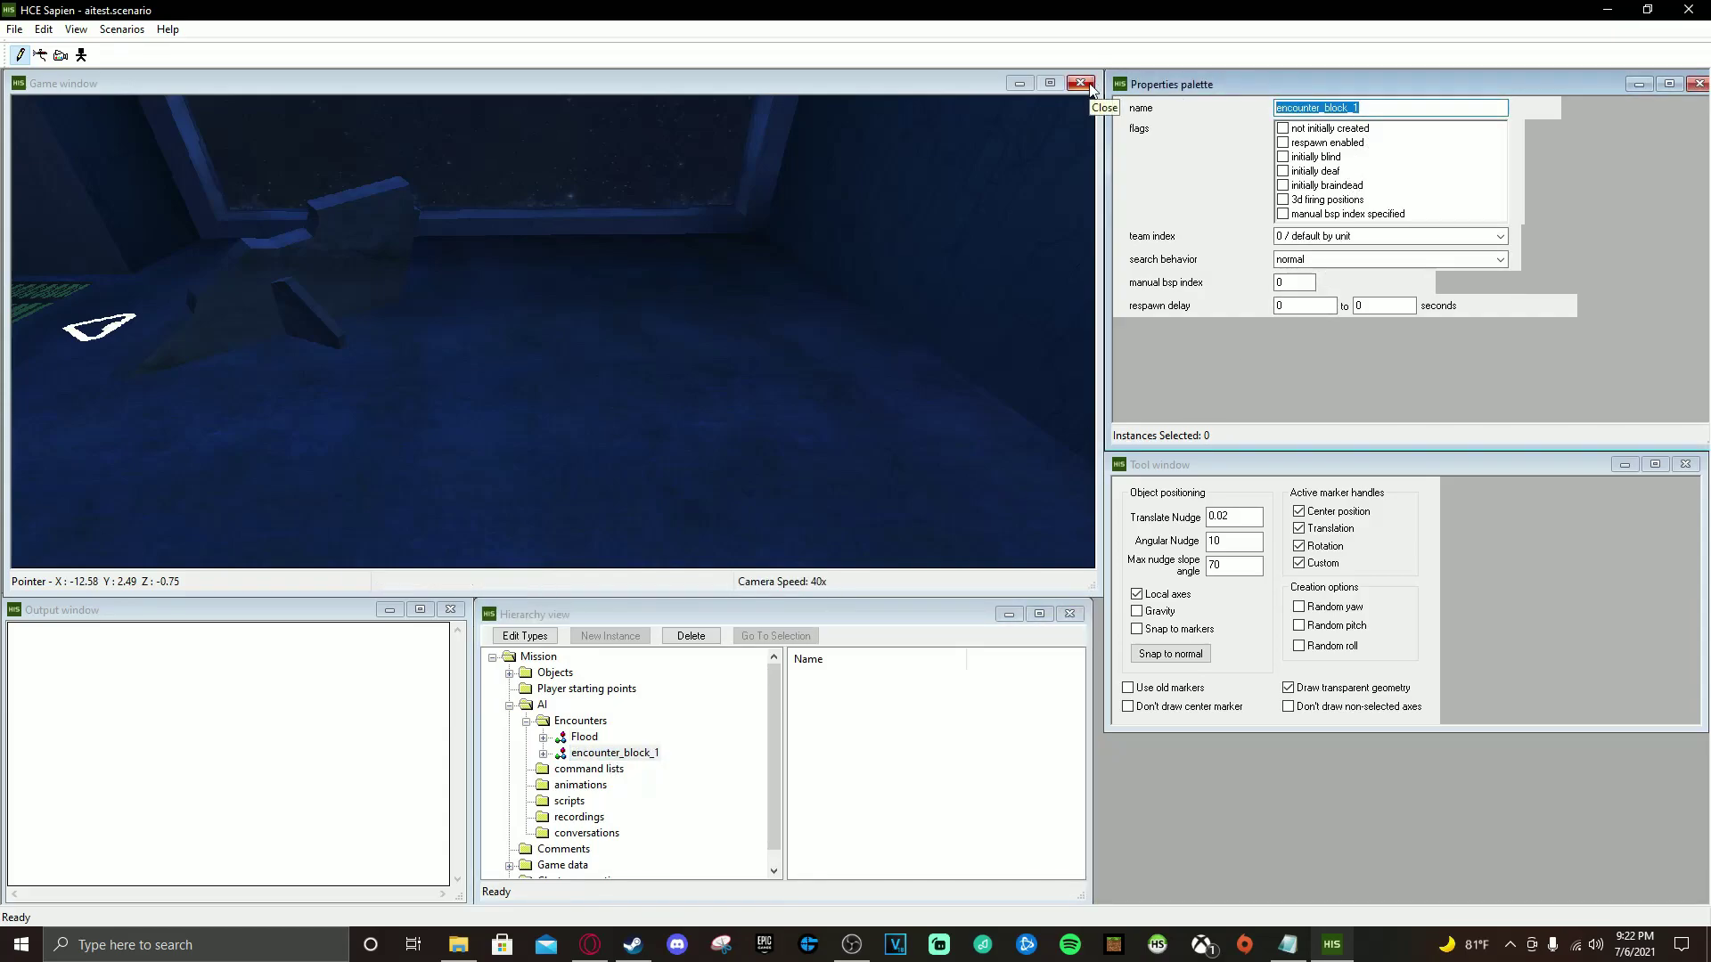
type("Marines")
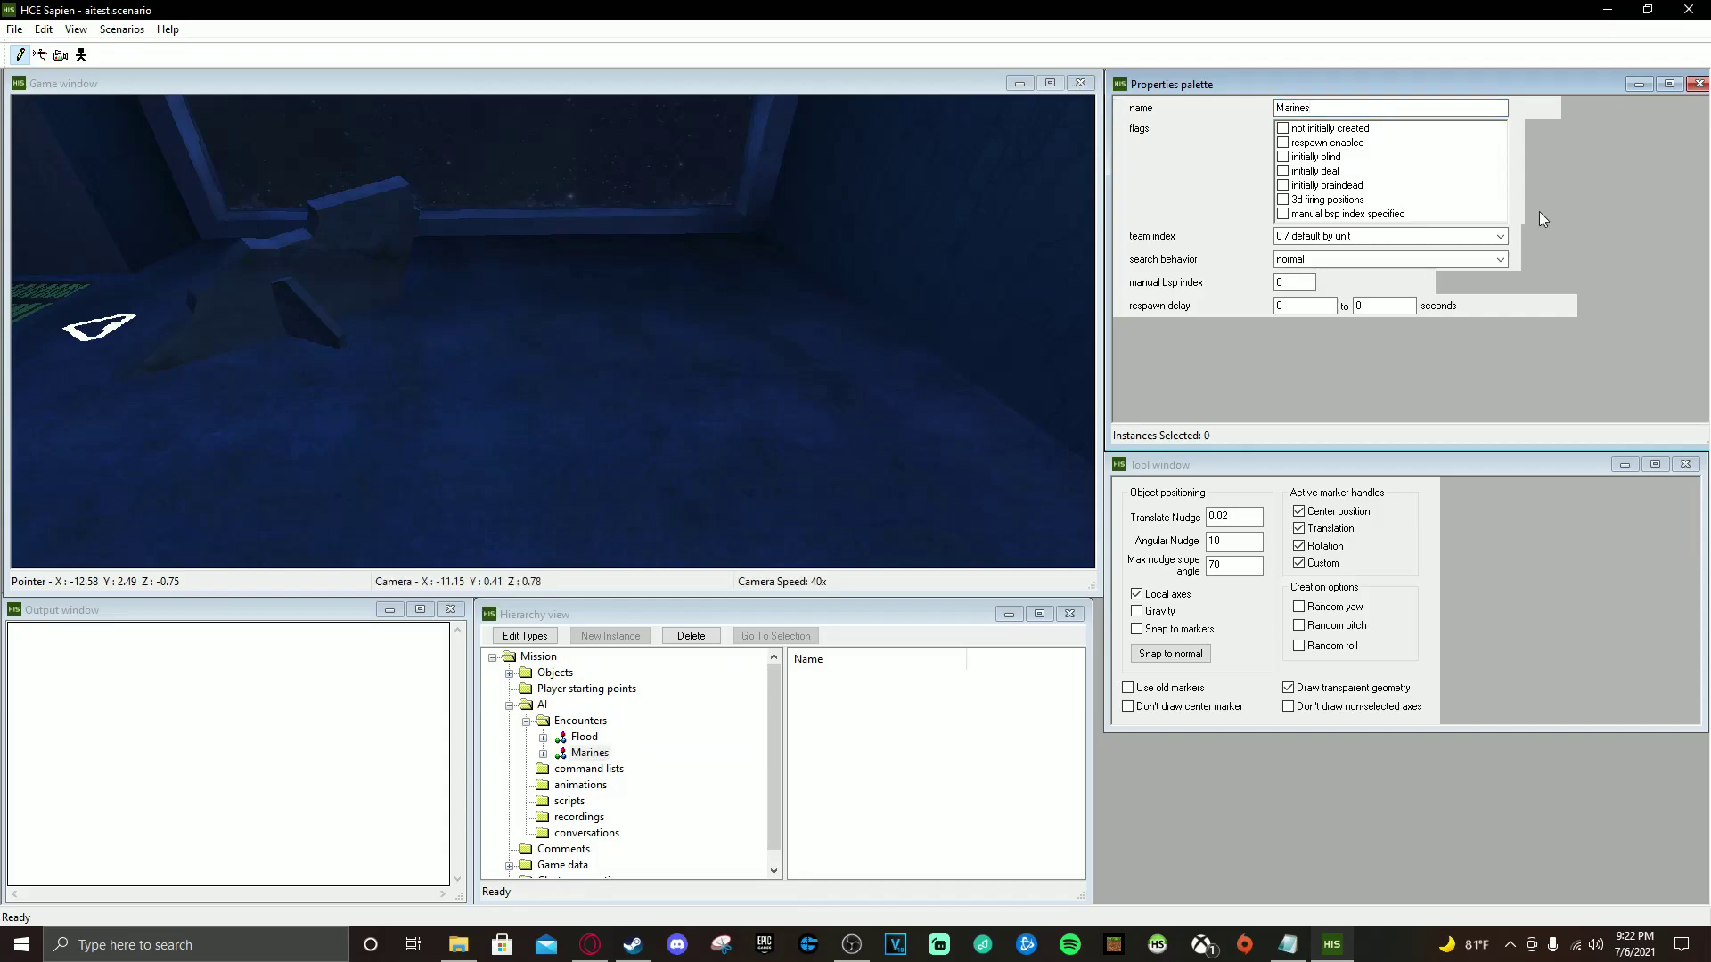
left_click(1373, 236)
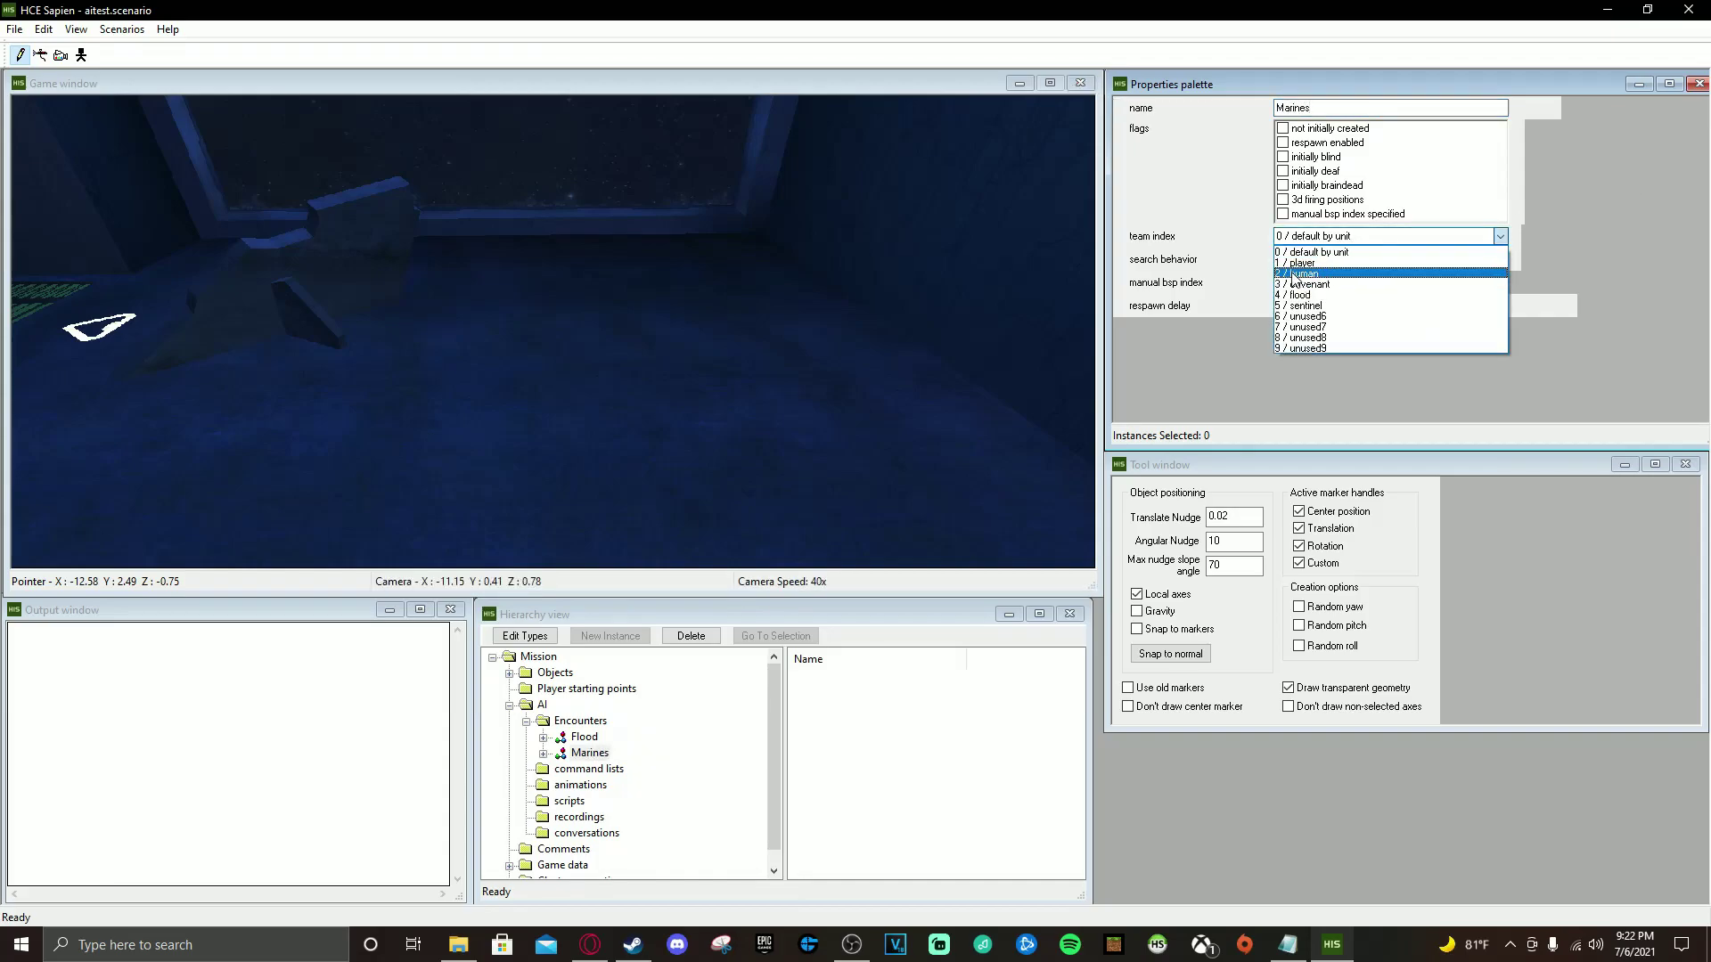
left_click(1294, 274)
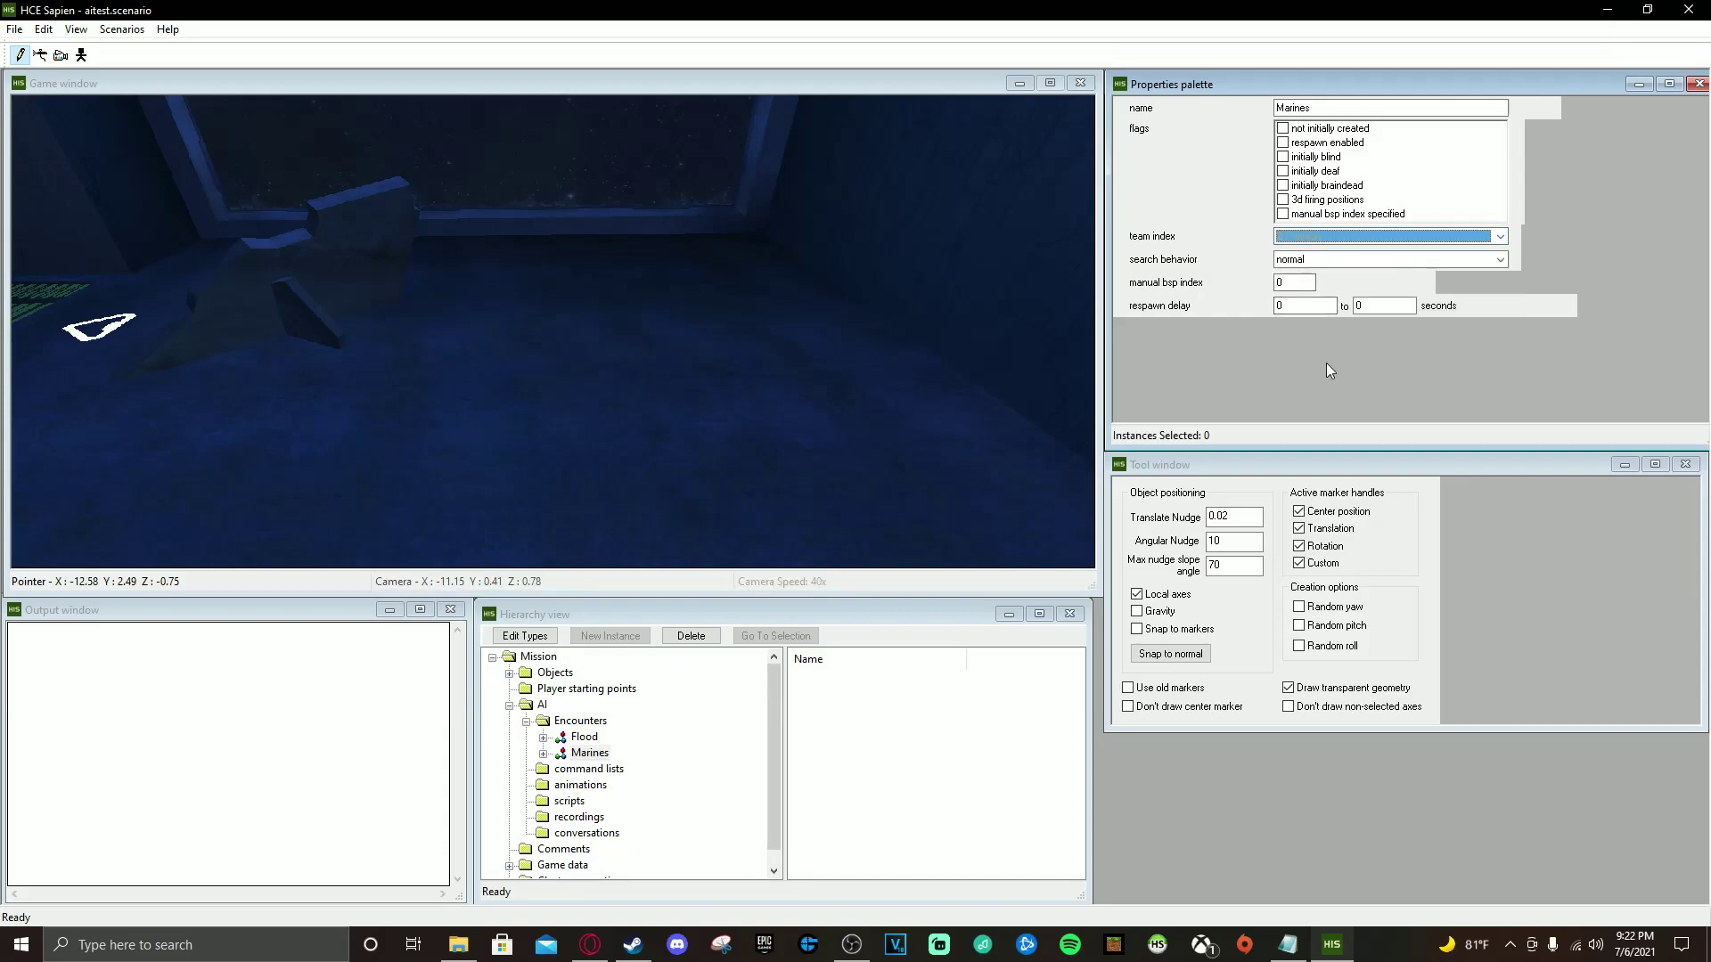
Create a new squad instance under the Flood encounter's Squads
left_click(561, 742)
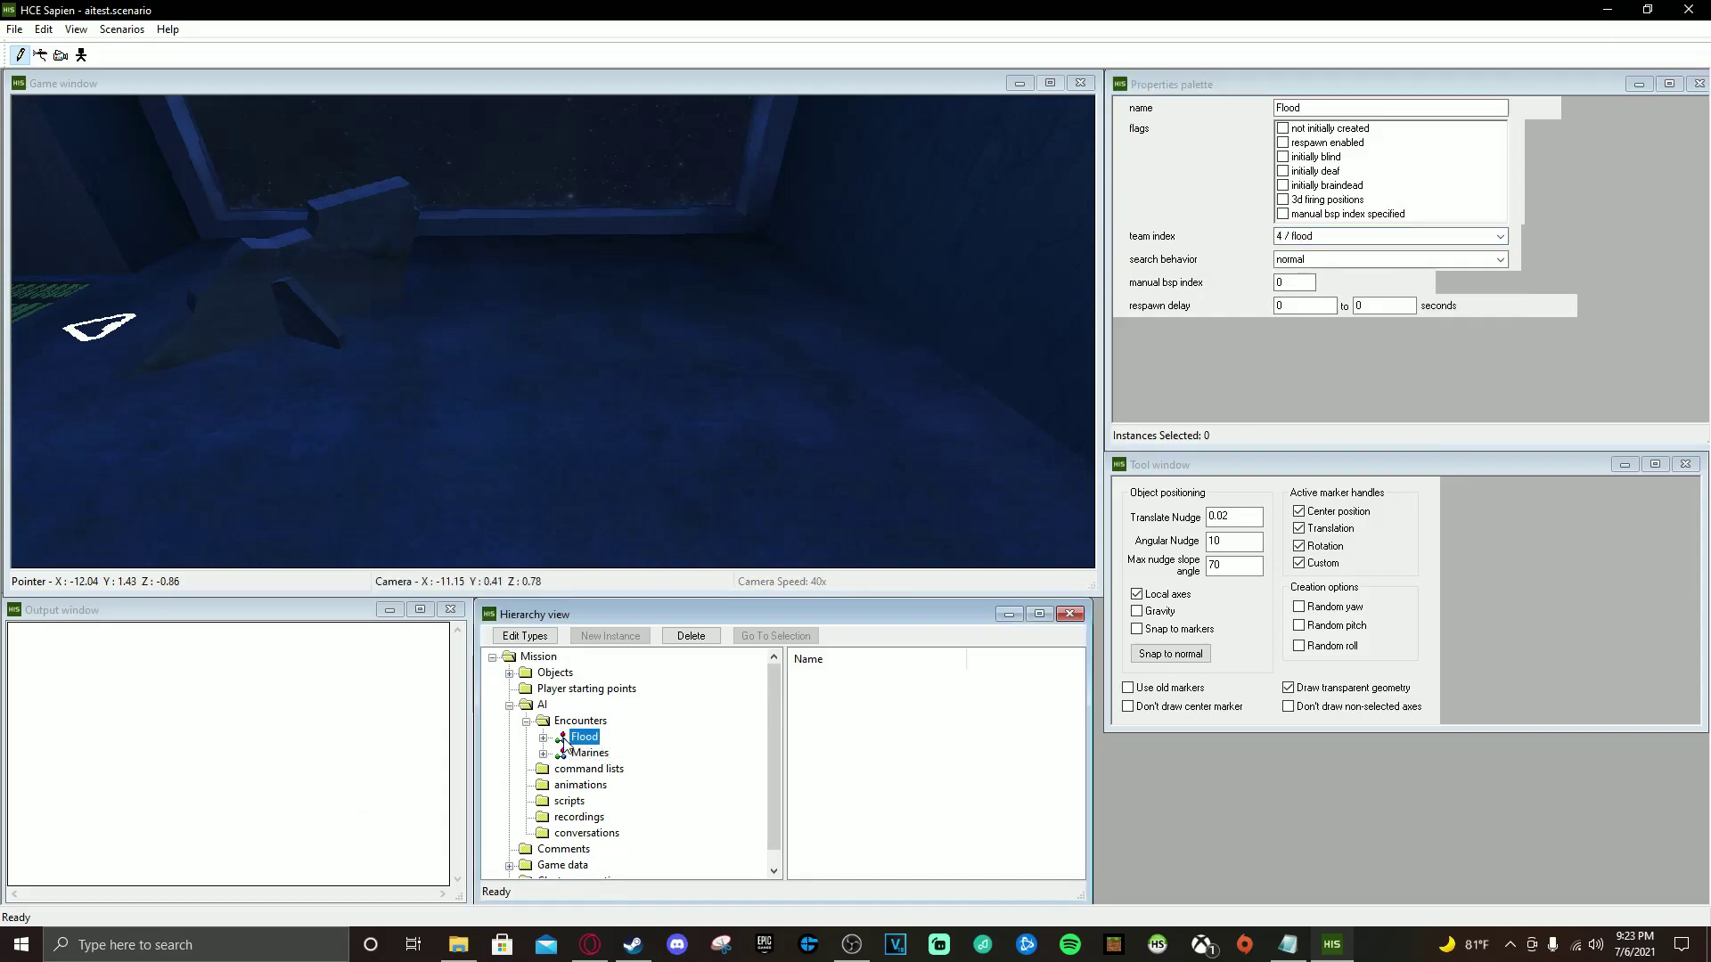
left_click(544, 738)
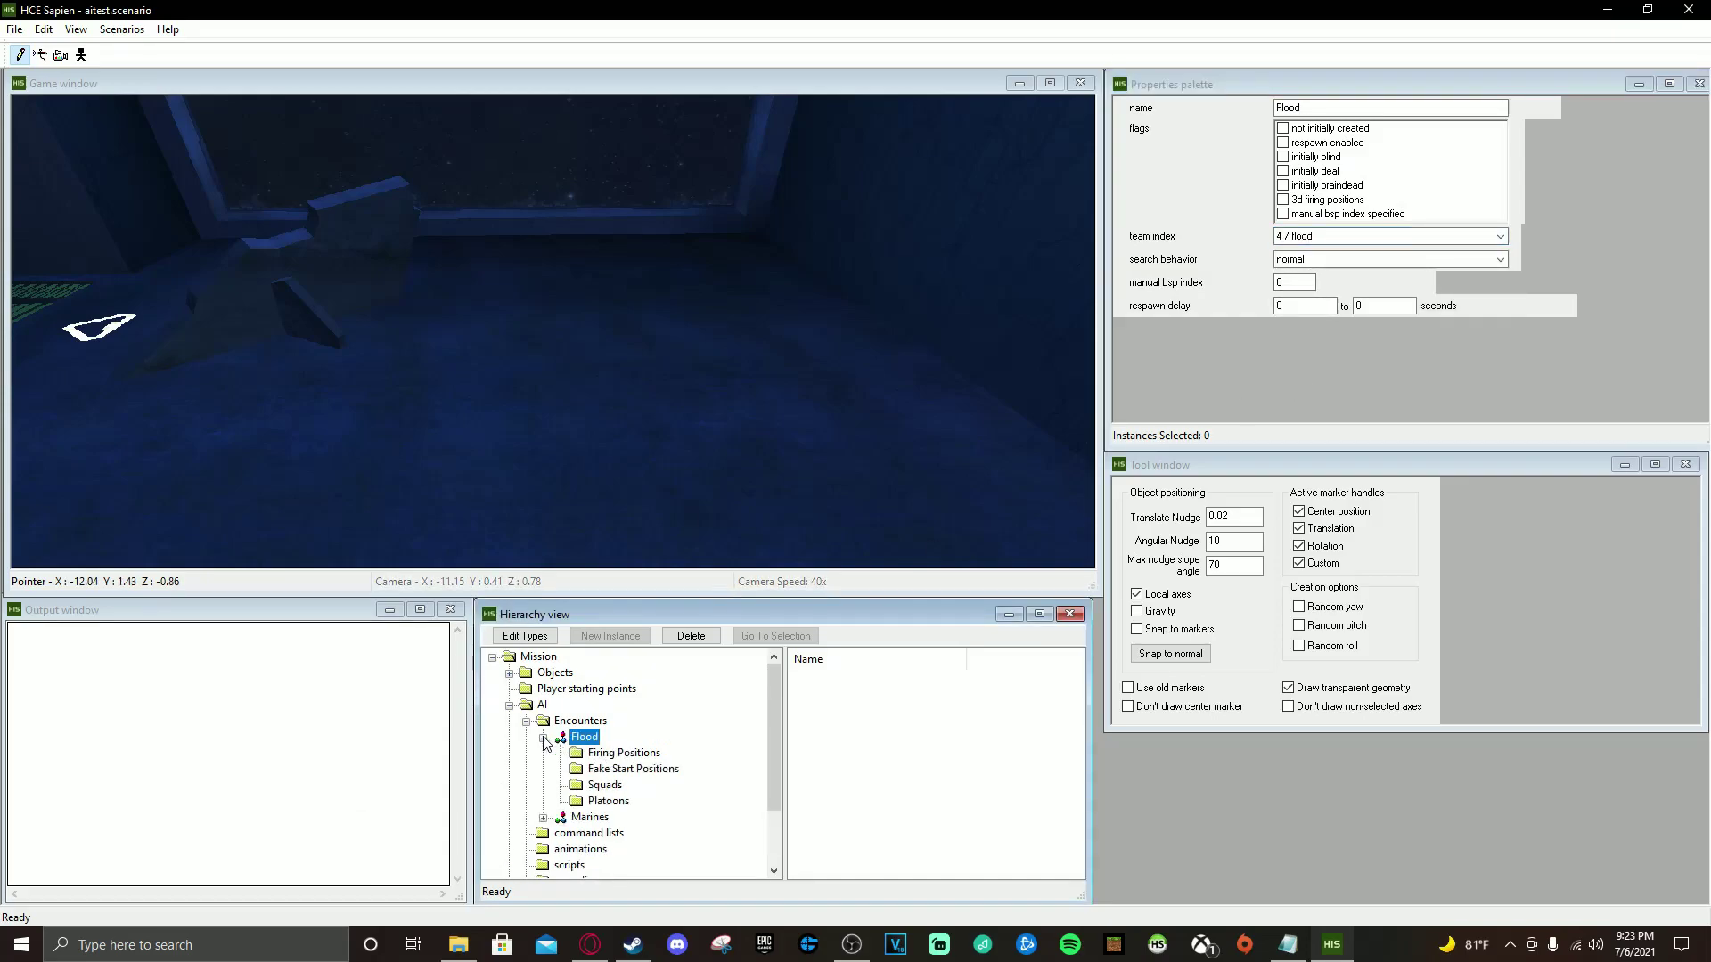
left_click(543, 817)
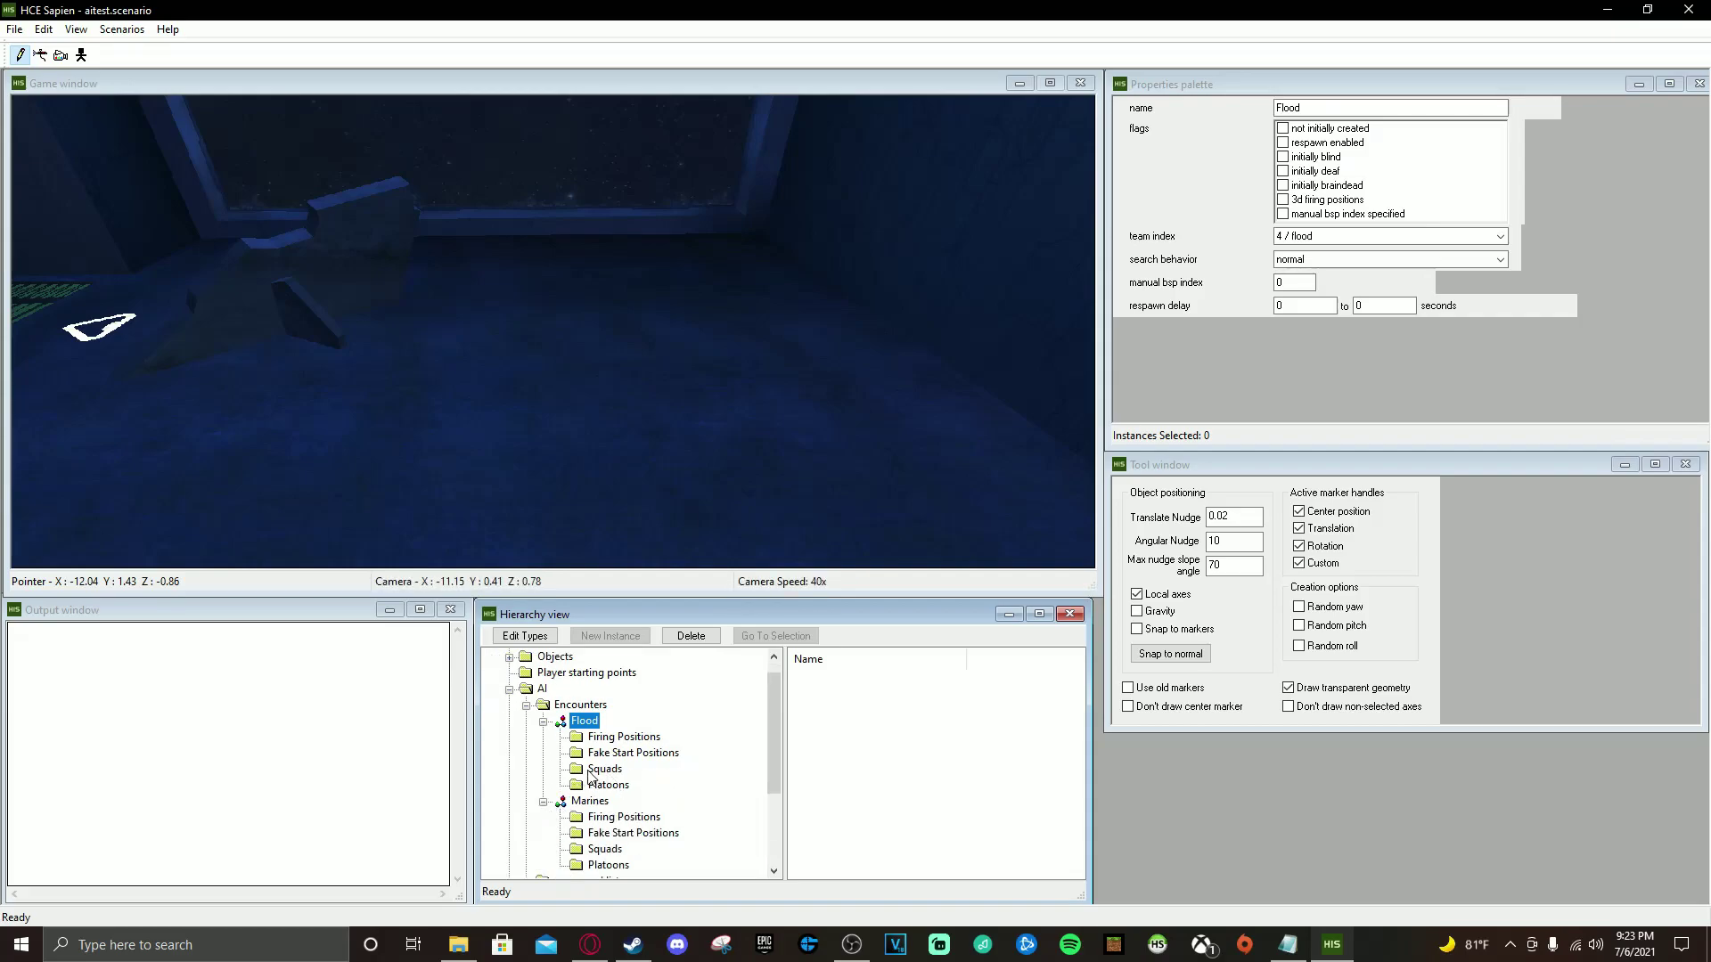
left_click(543, 802)
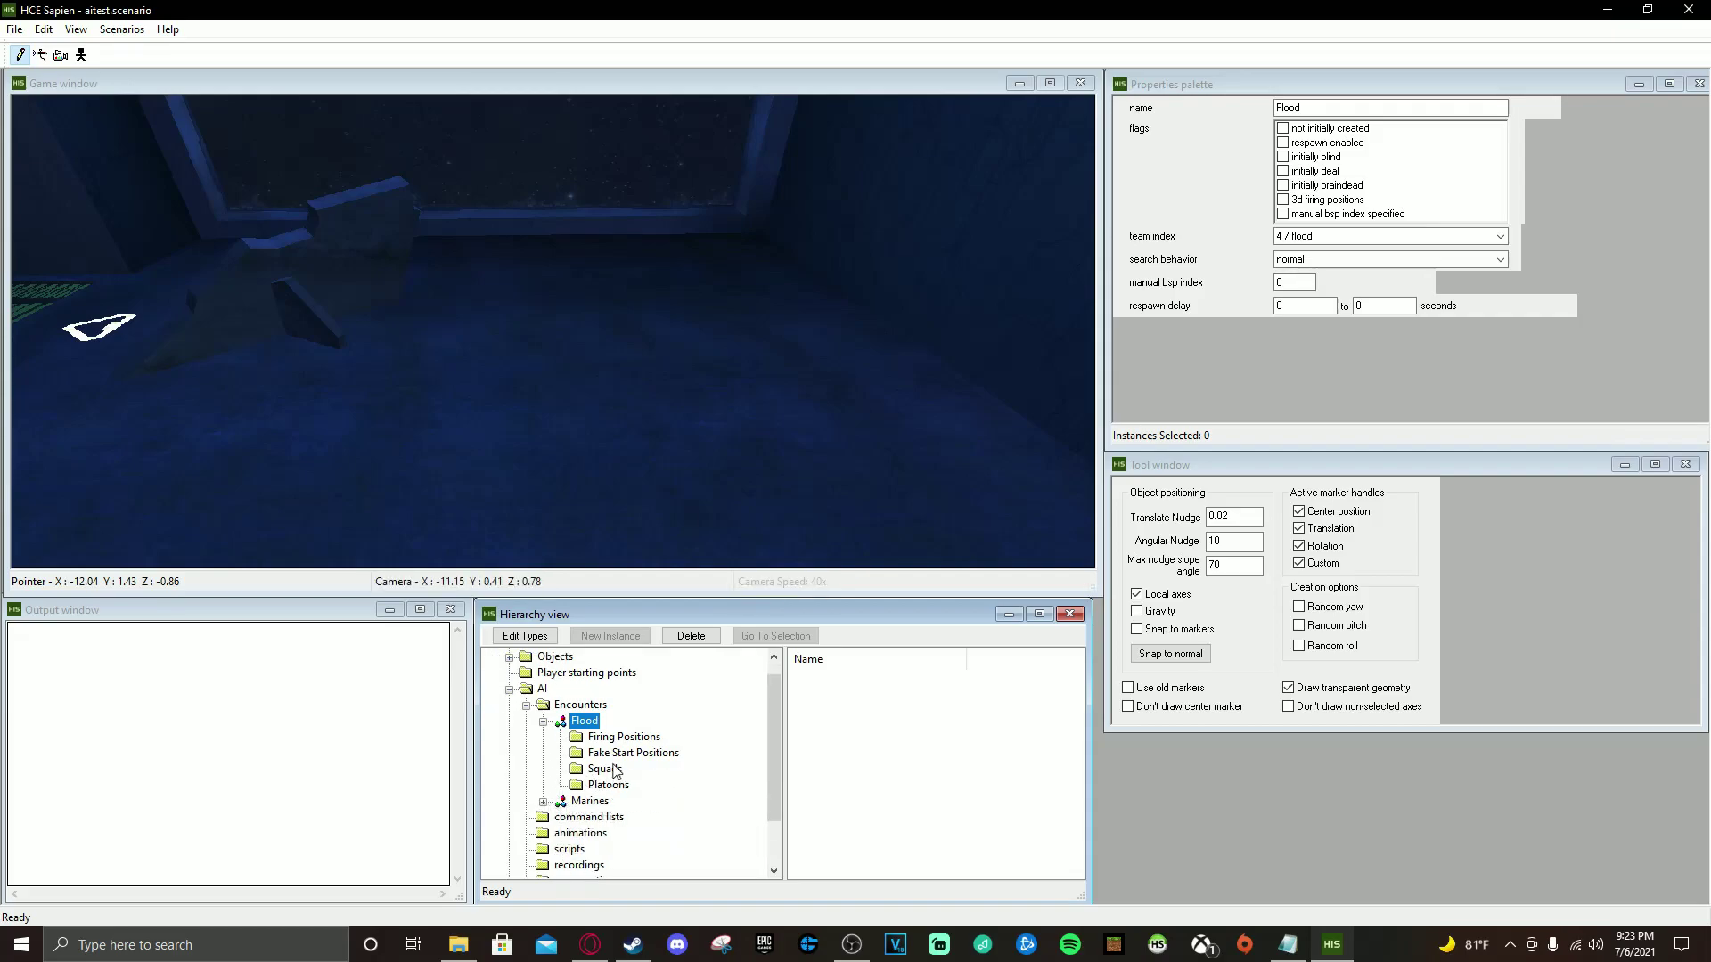
left_click(588, 772)
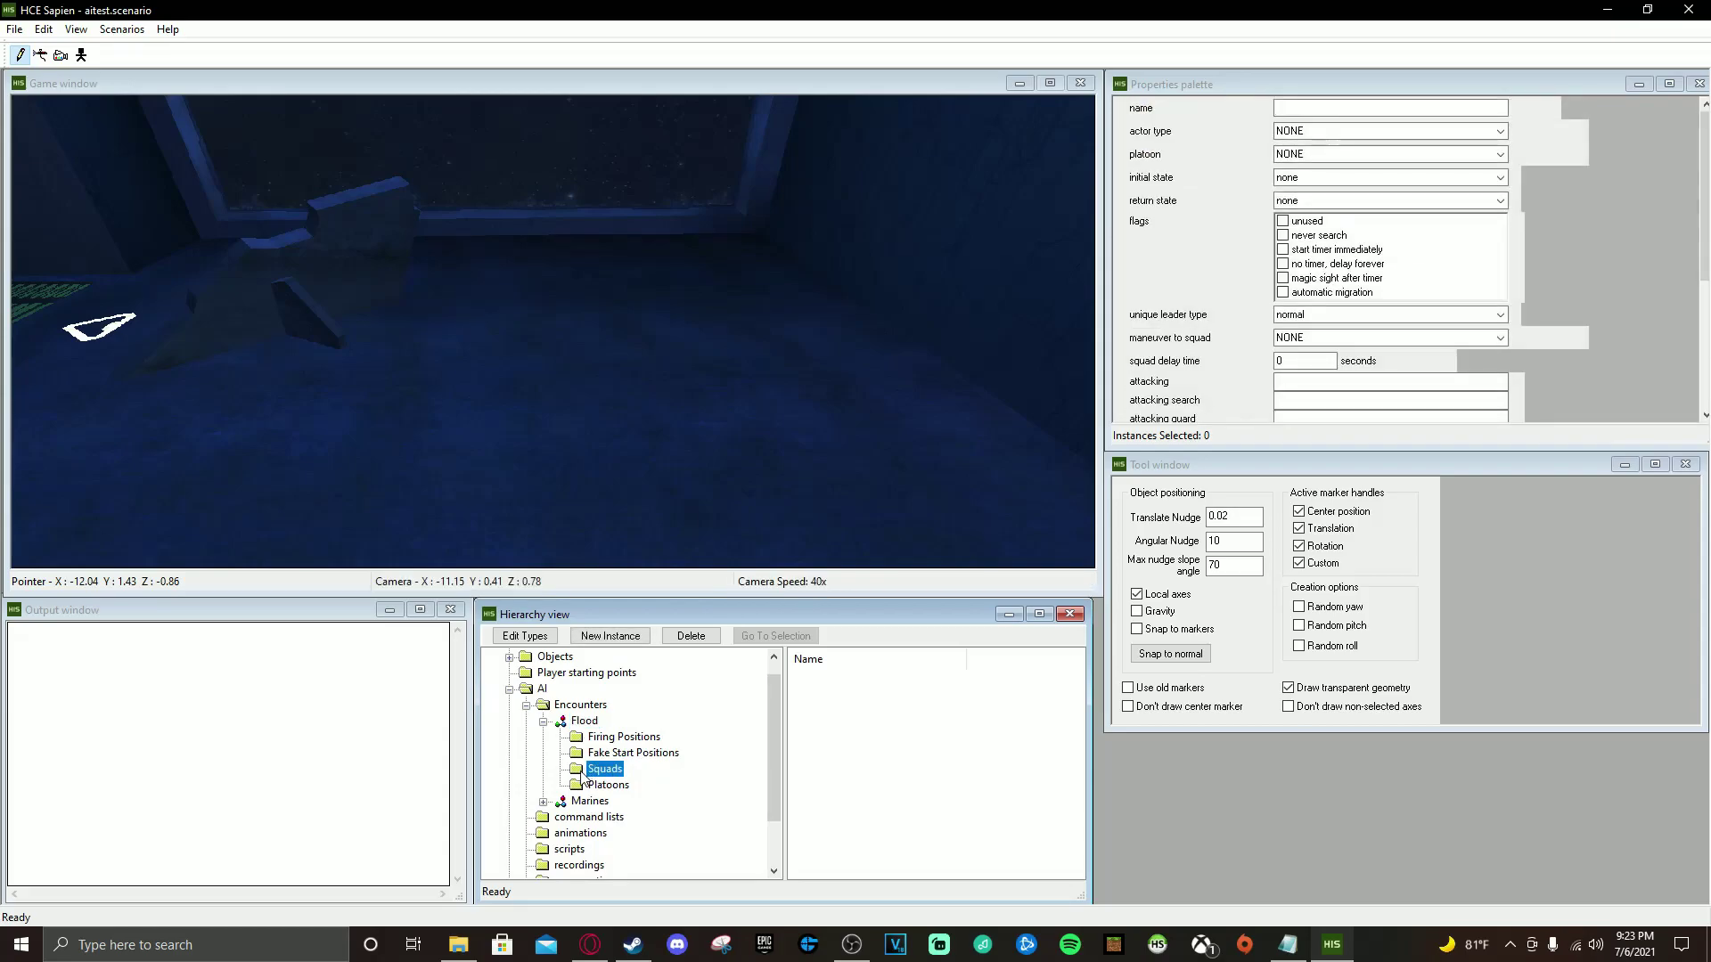
left_click(610, 635)
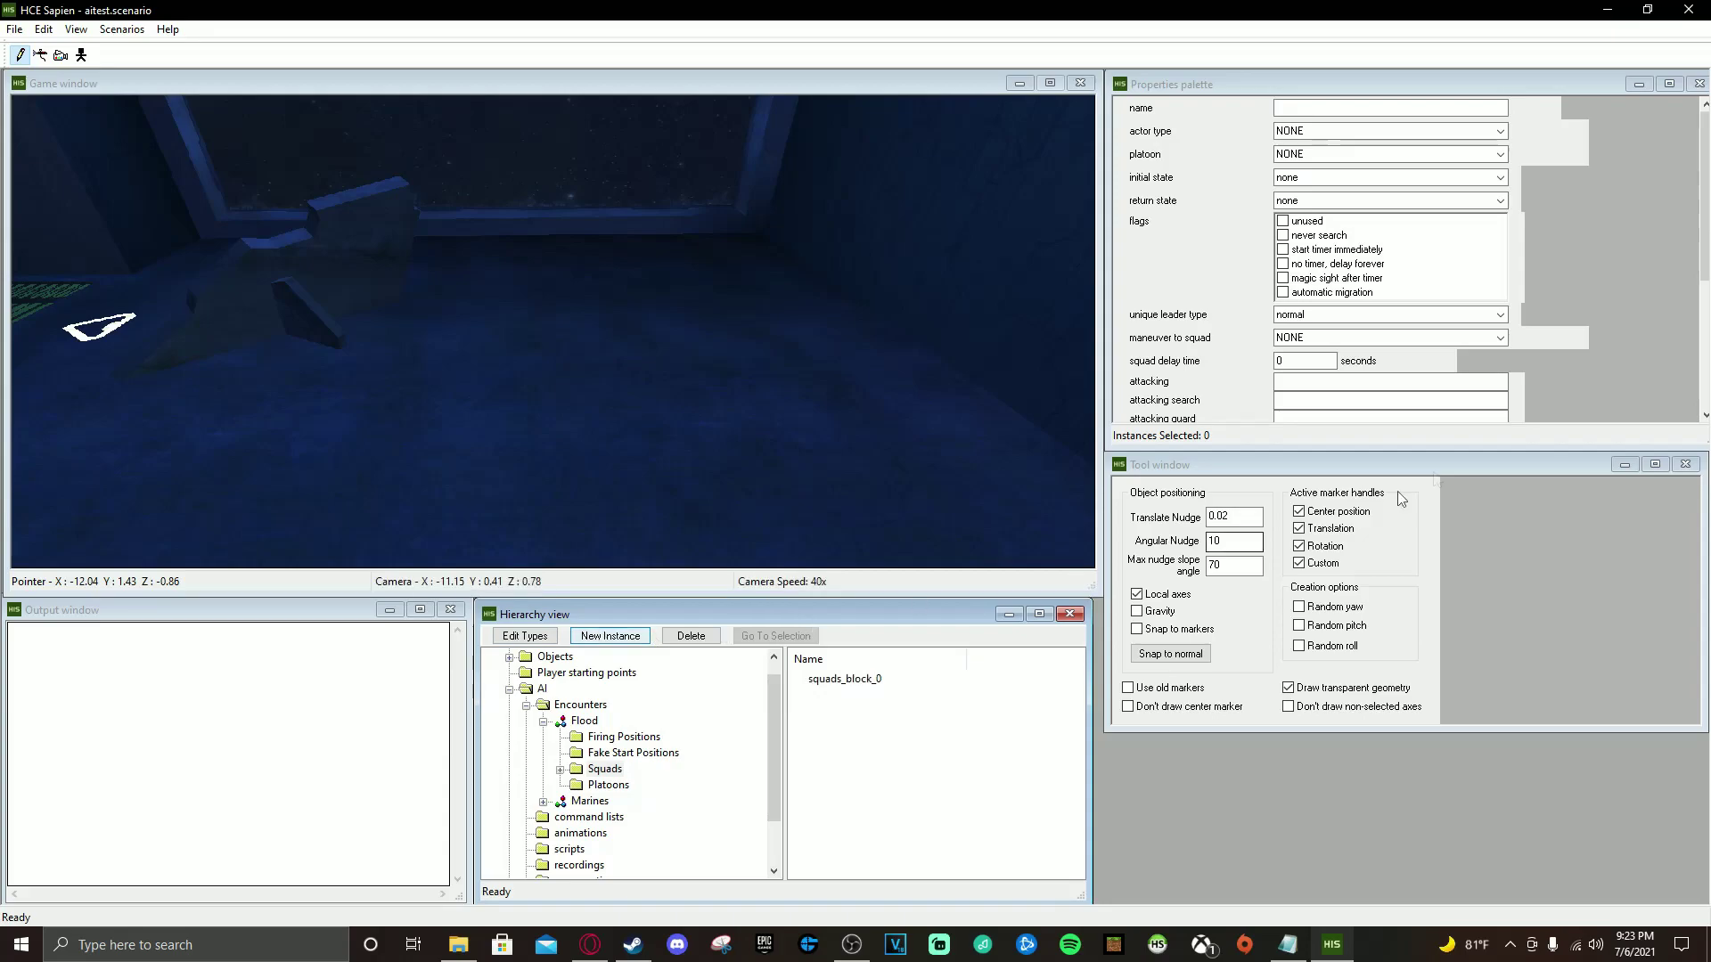
Expand the Flood encounter's Squads and select the new squad to show its properties
left_click(855, 679)
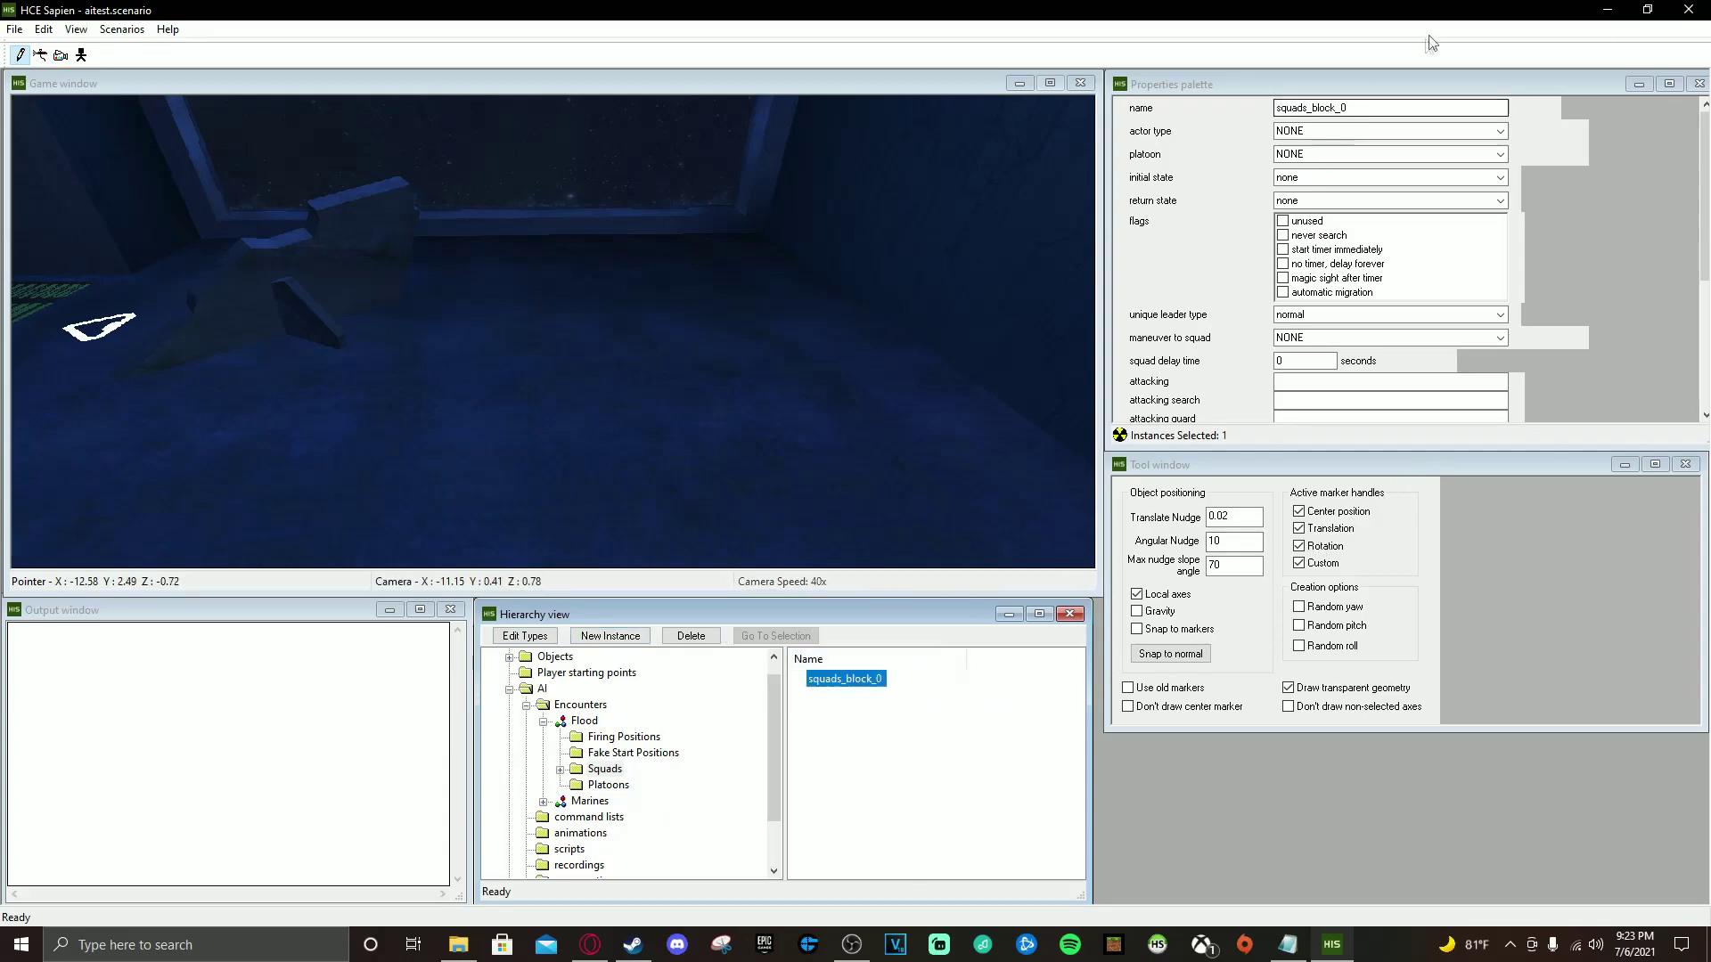
left_click(1653, 118)
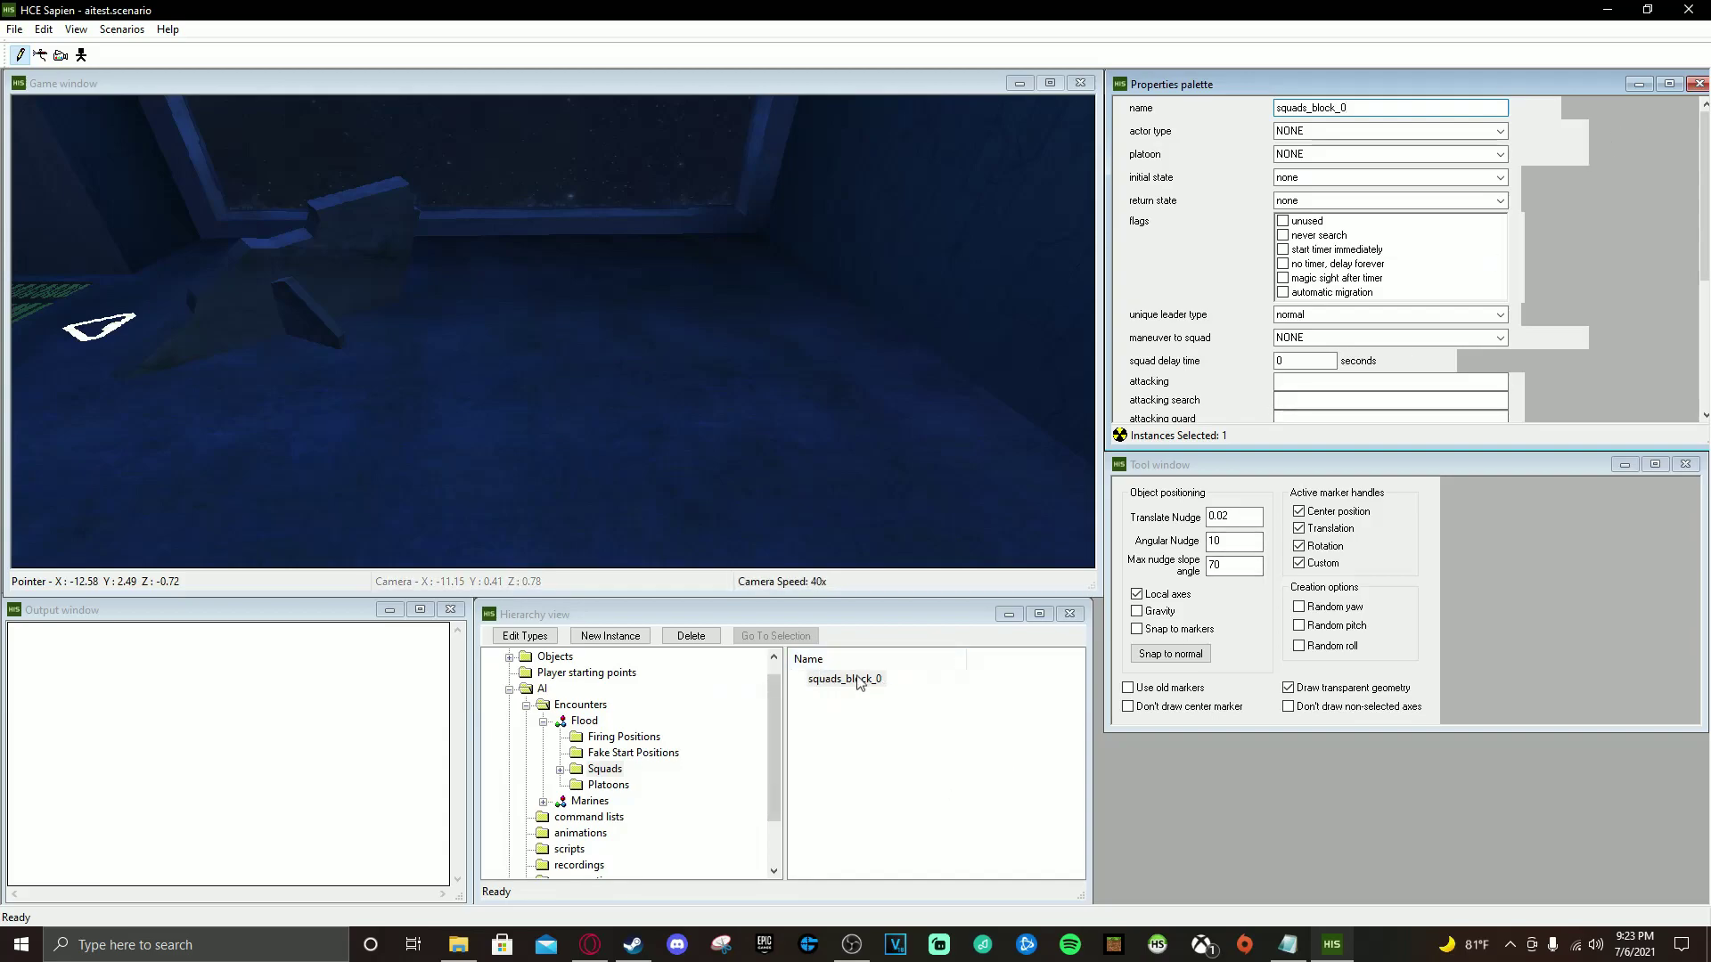
left_click(605, 769)
left_click(562, 770)
left_click(612, 788)
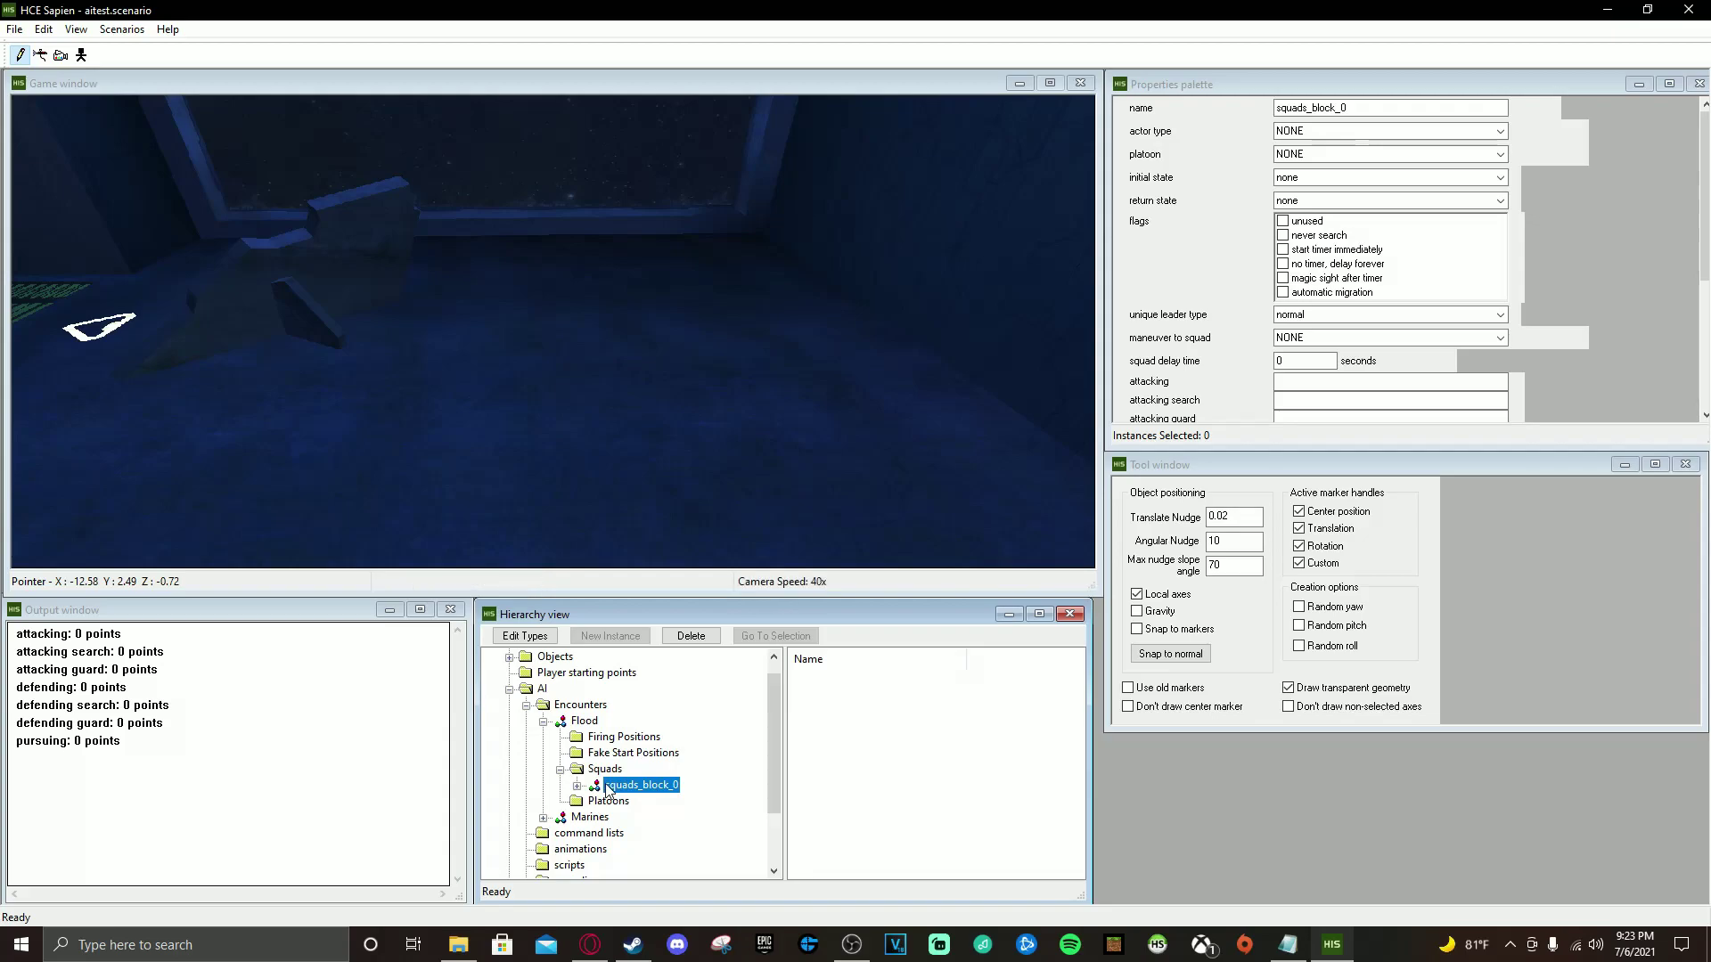
Open the type editor, choose the actor_variant object class and start adding a tag to it
left_click(524, 636)
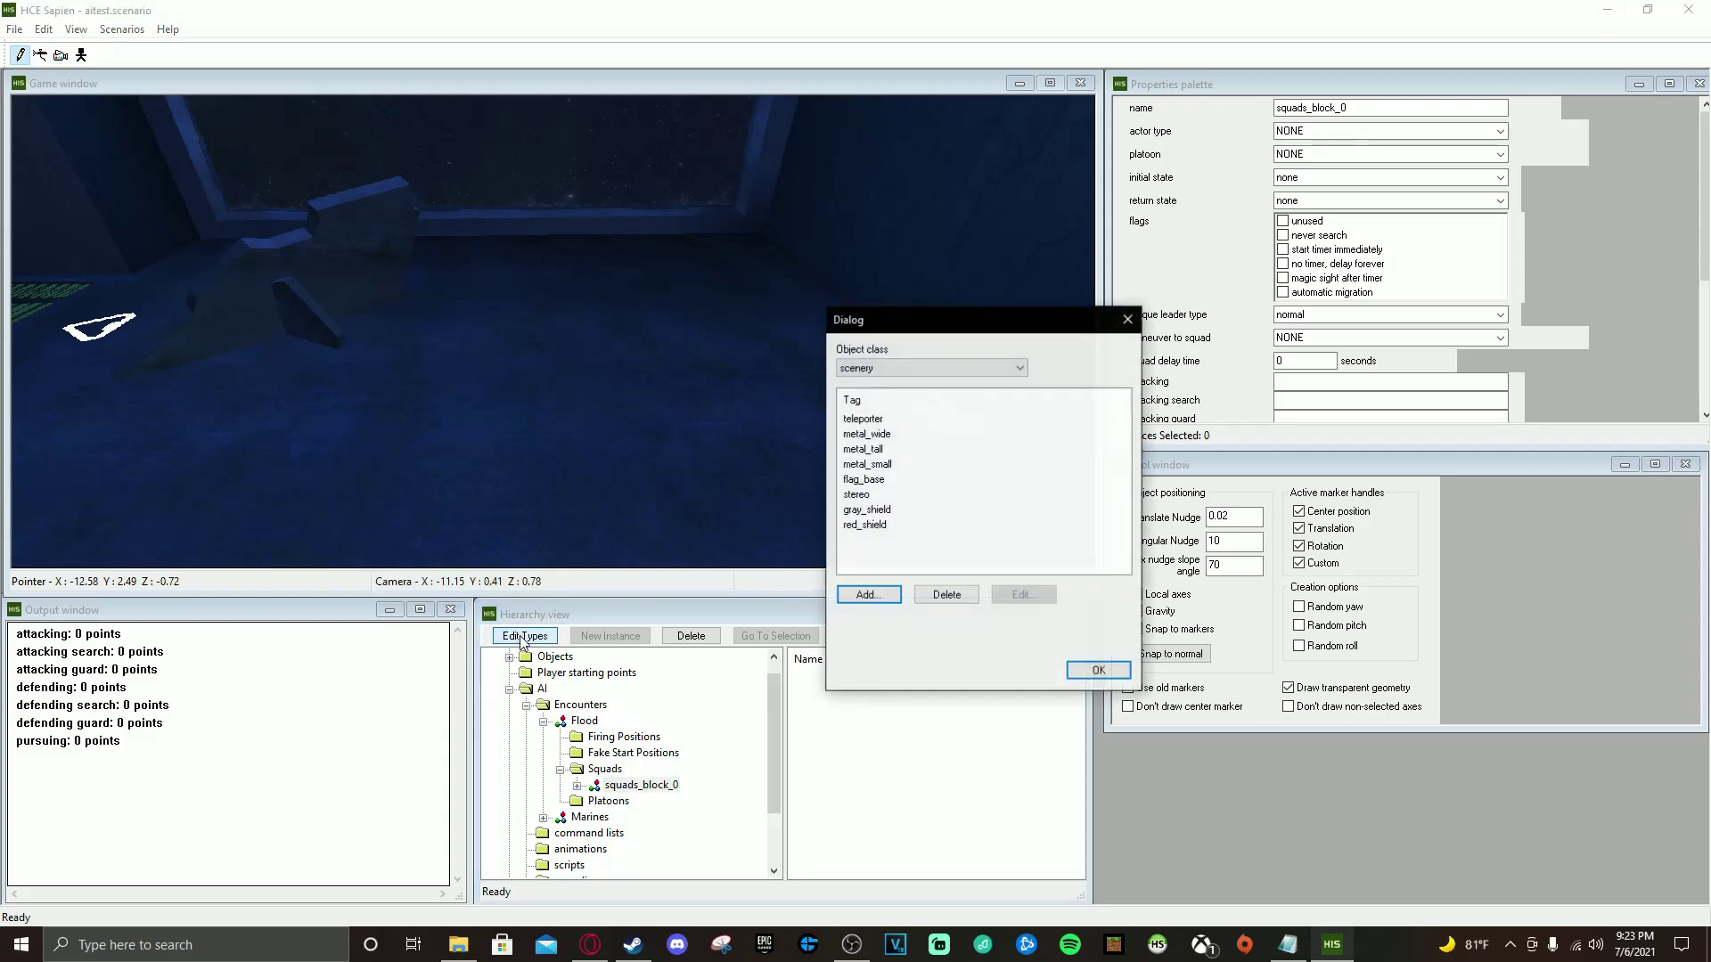
left_click(900, 366)
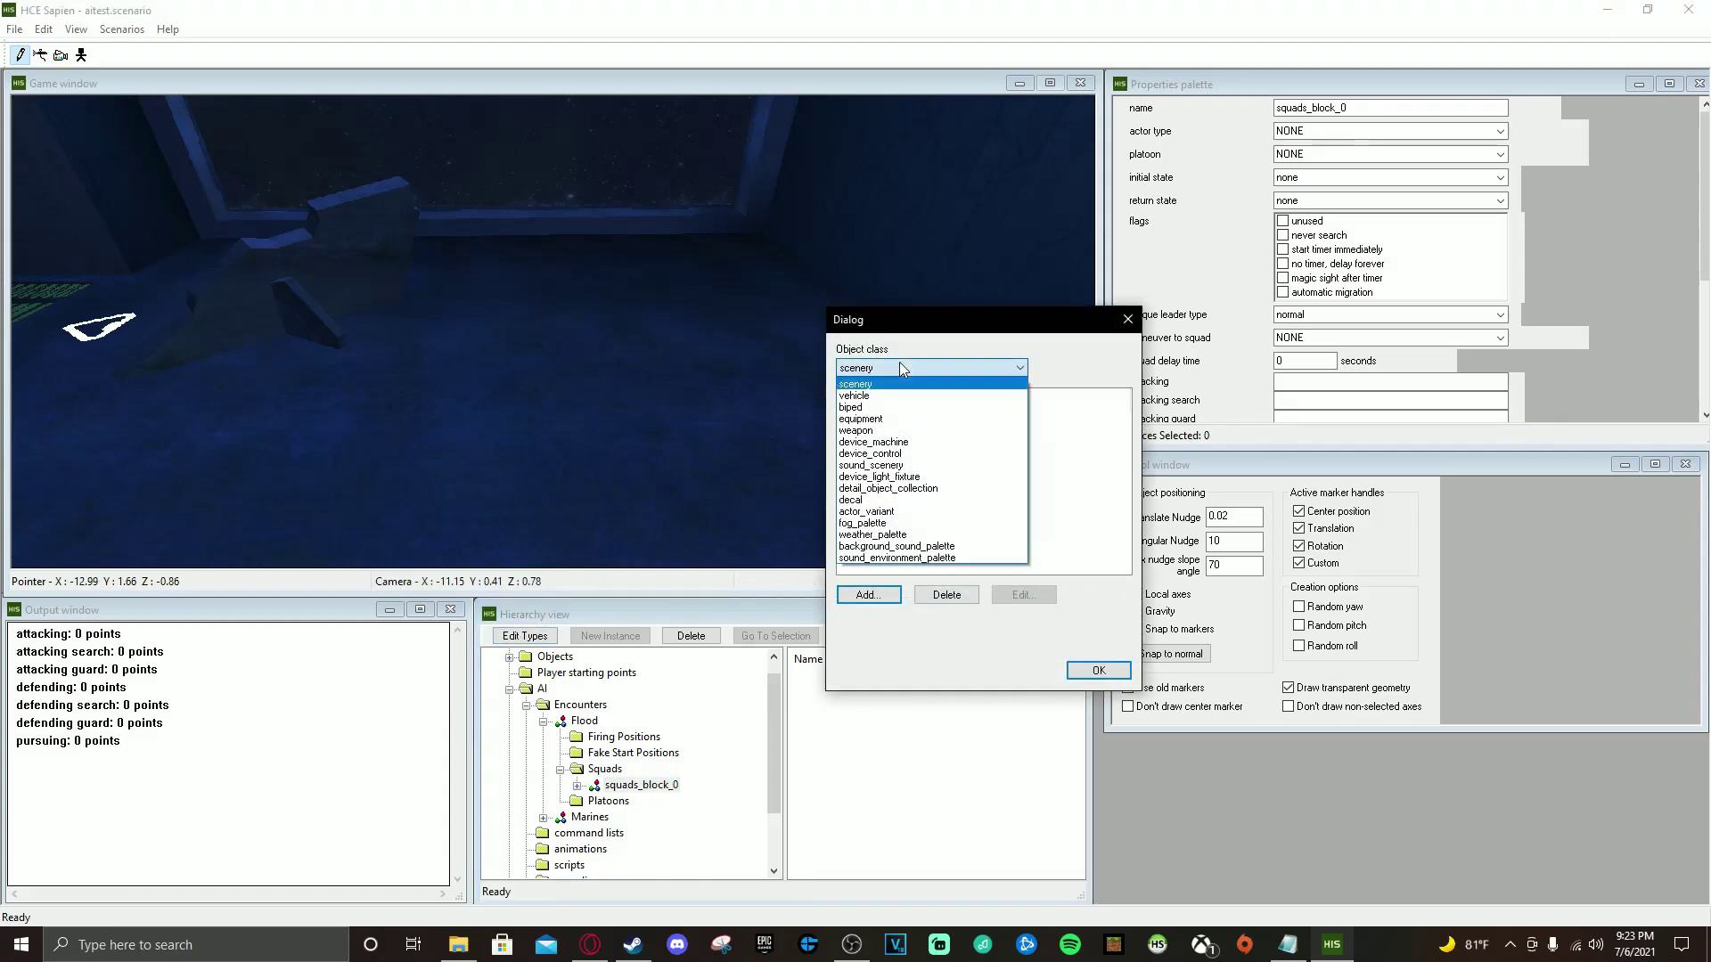
left_click(892, 513)
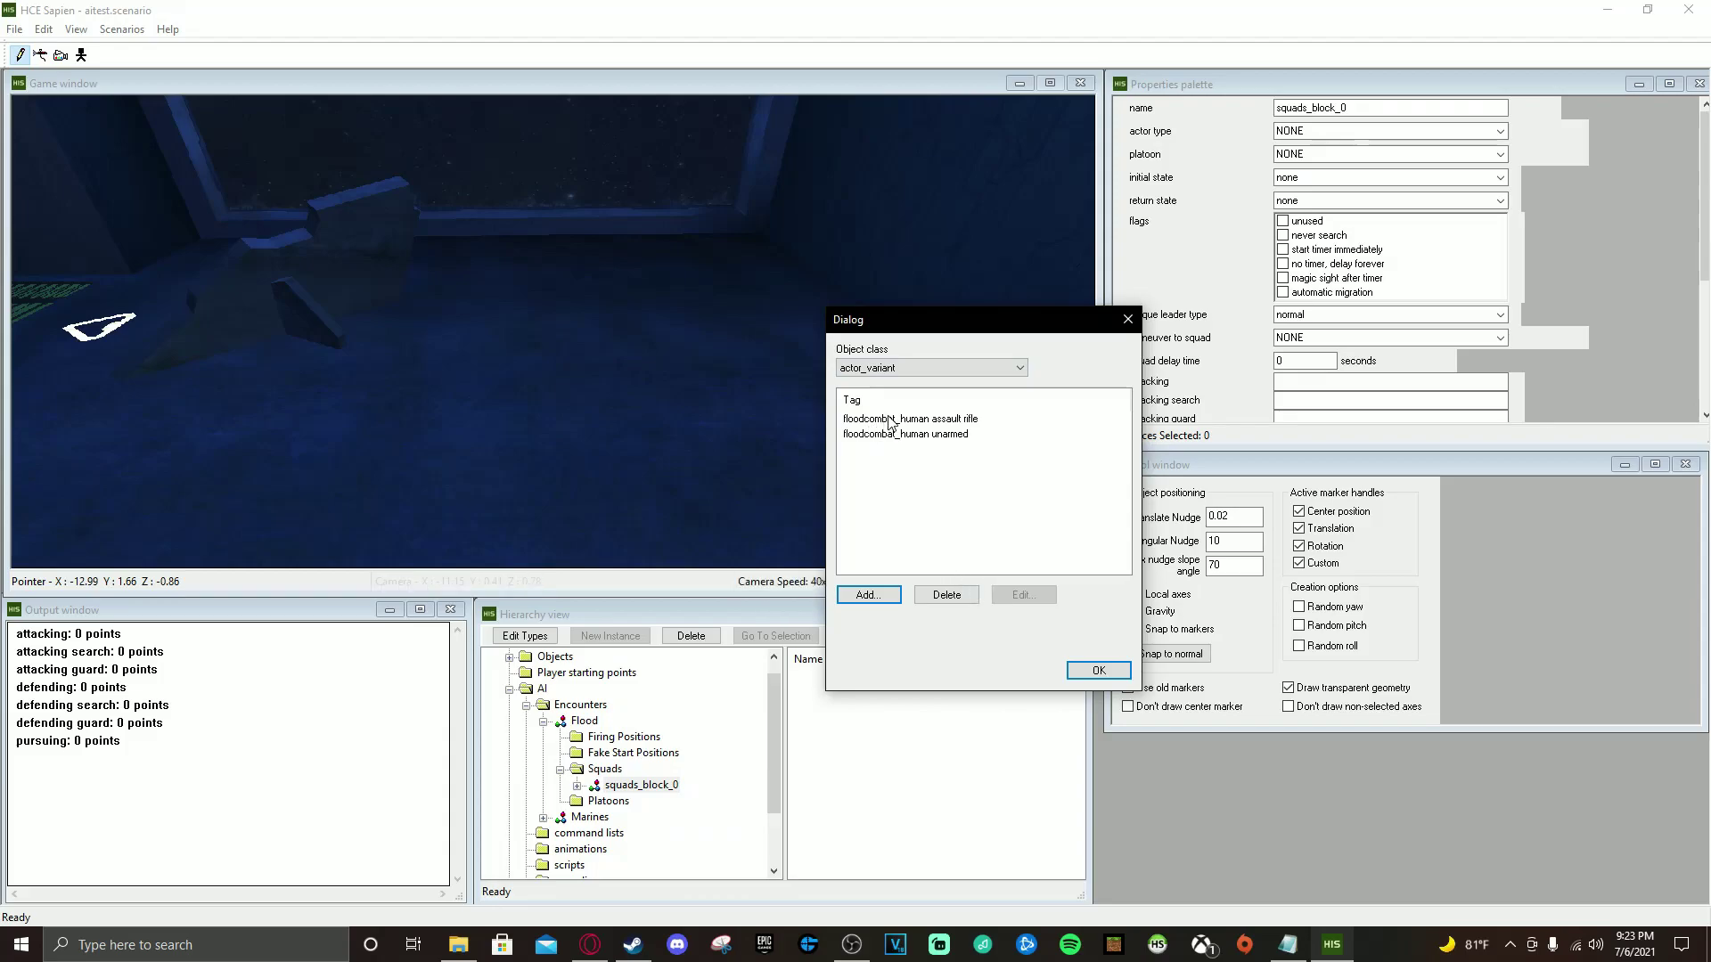
left_click(1095, 675)
left_click(867, 596)
Browse from the test levels folder to the characters folder inside tags
left_click(1196, 345)
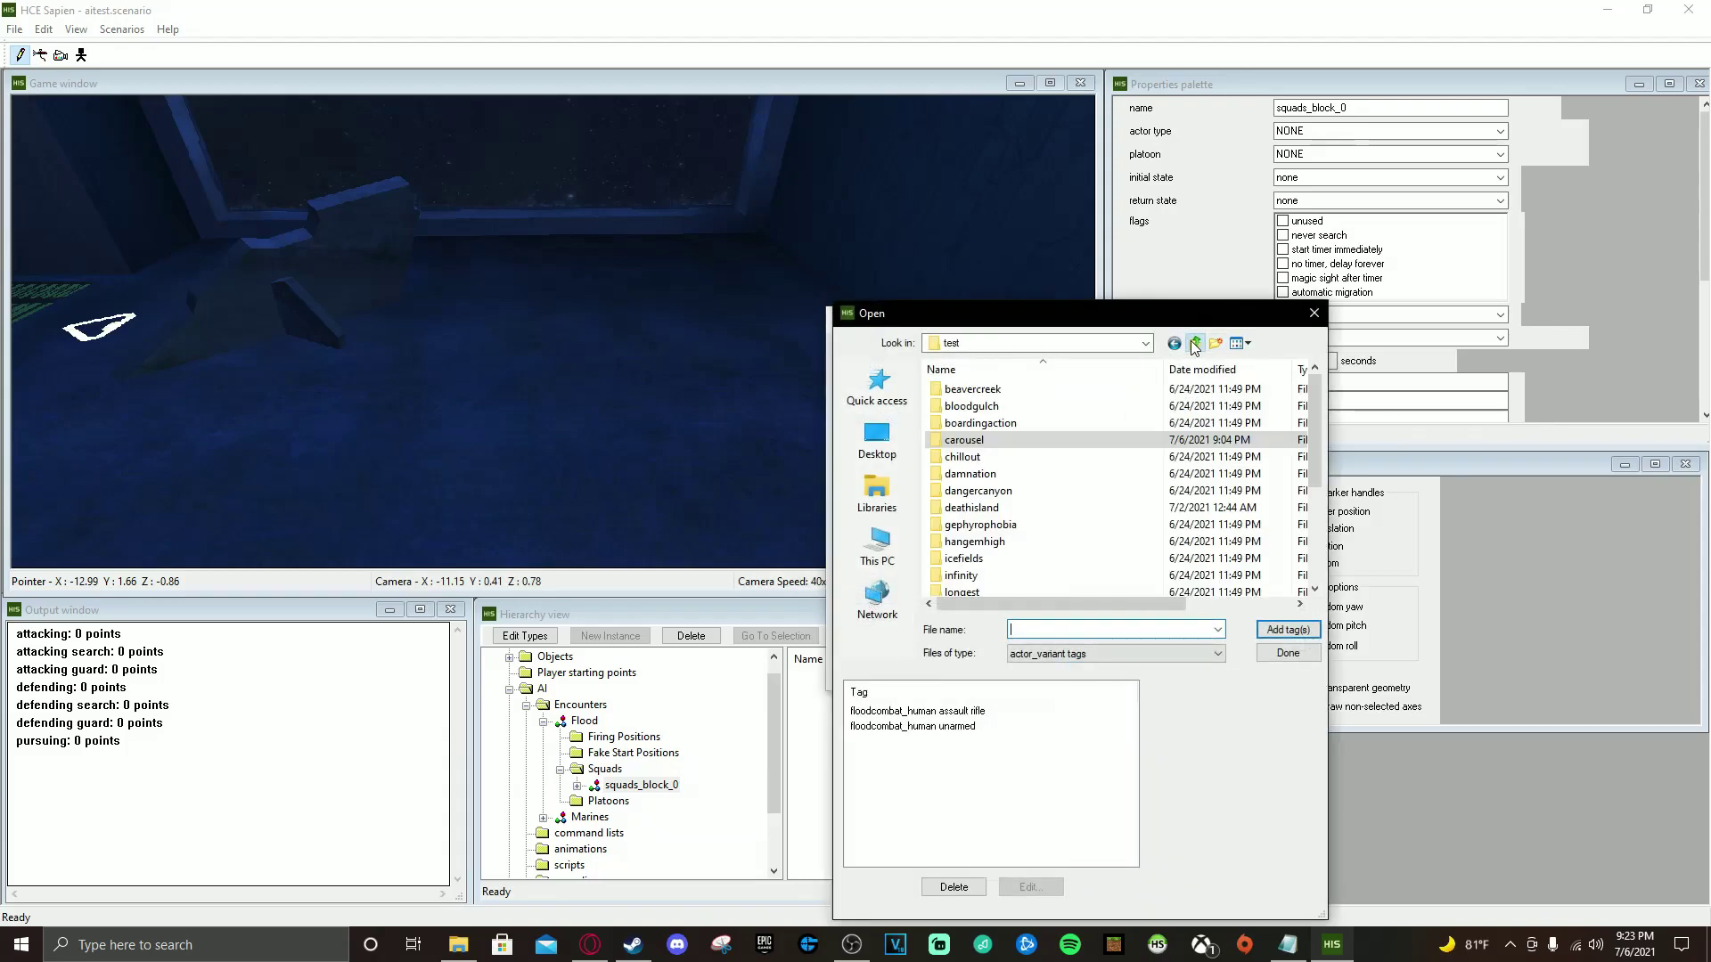
left_click(1196, 345)
left_click(1196, 345)
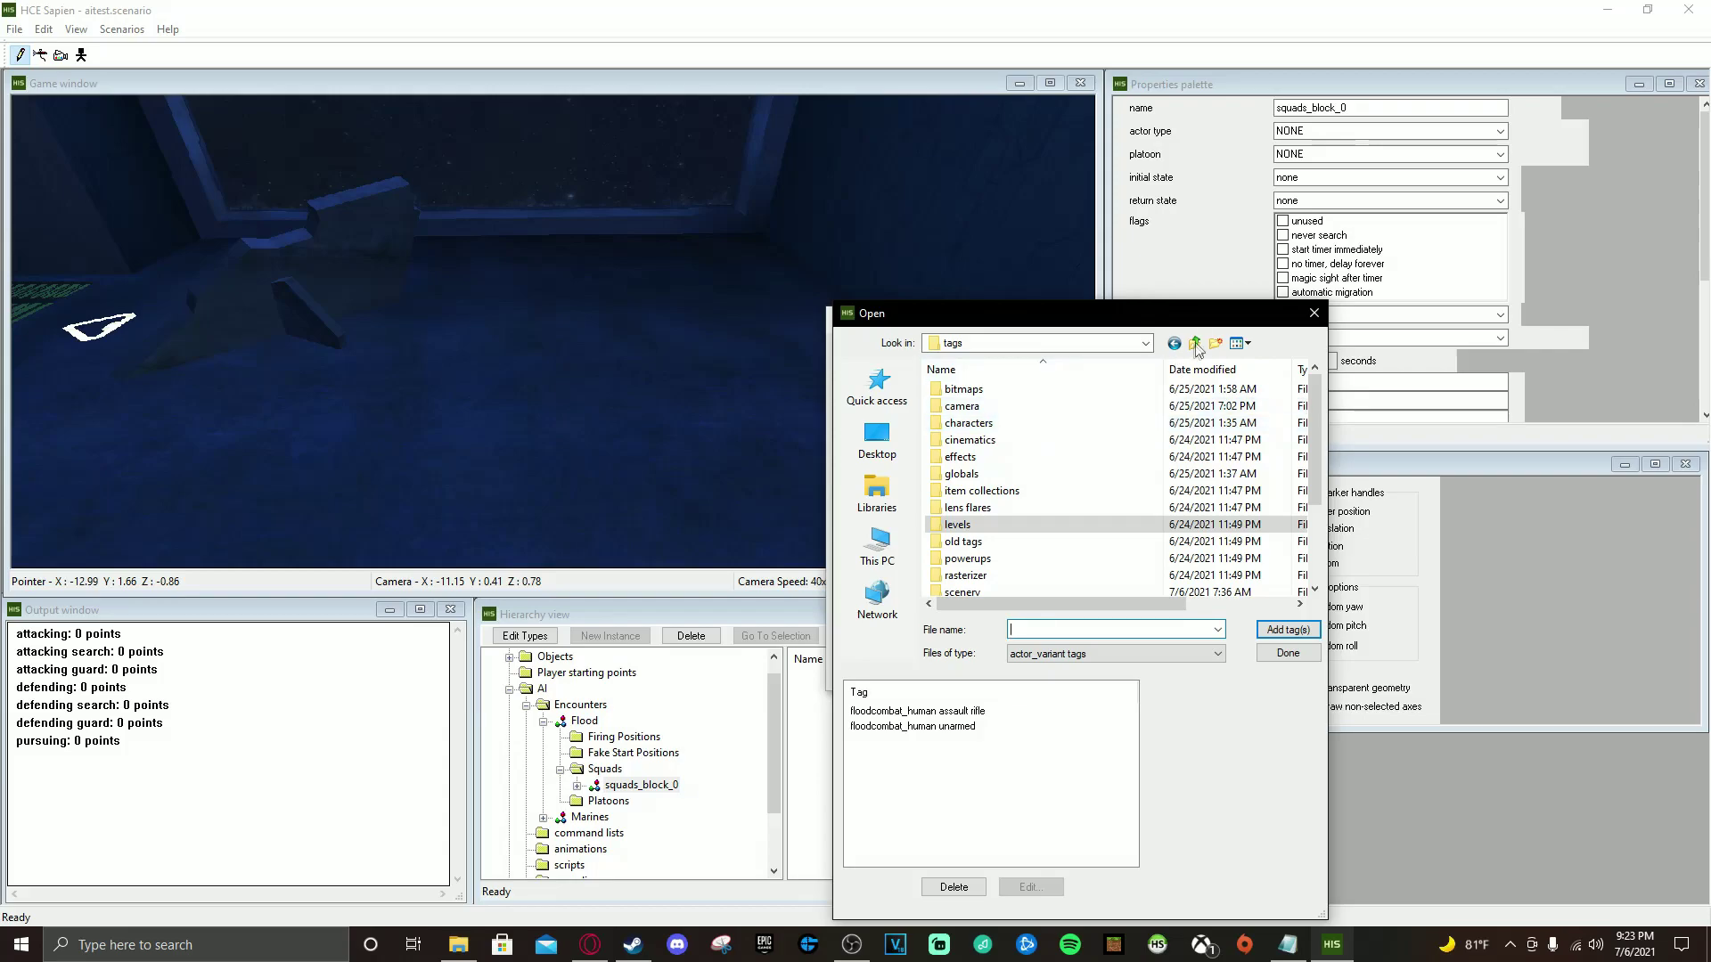
left_click(1196, 345)
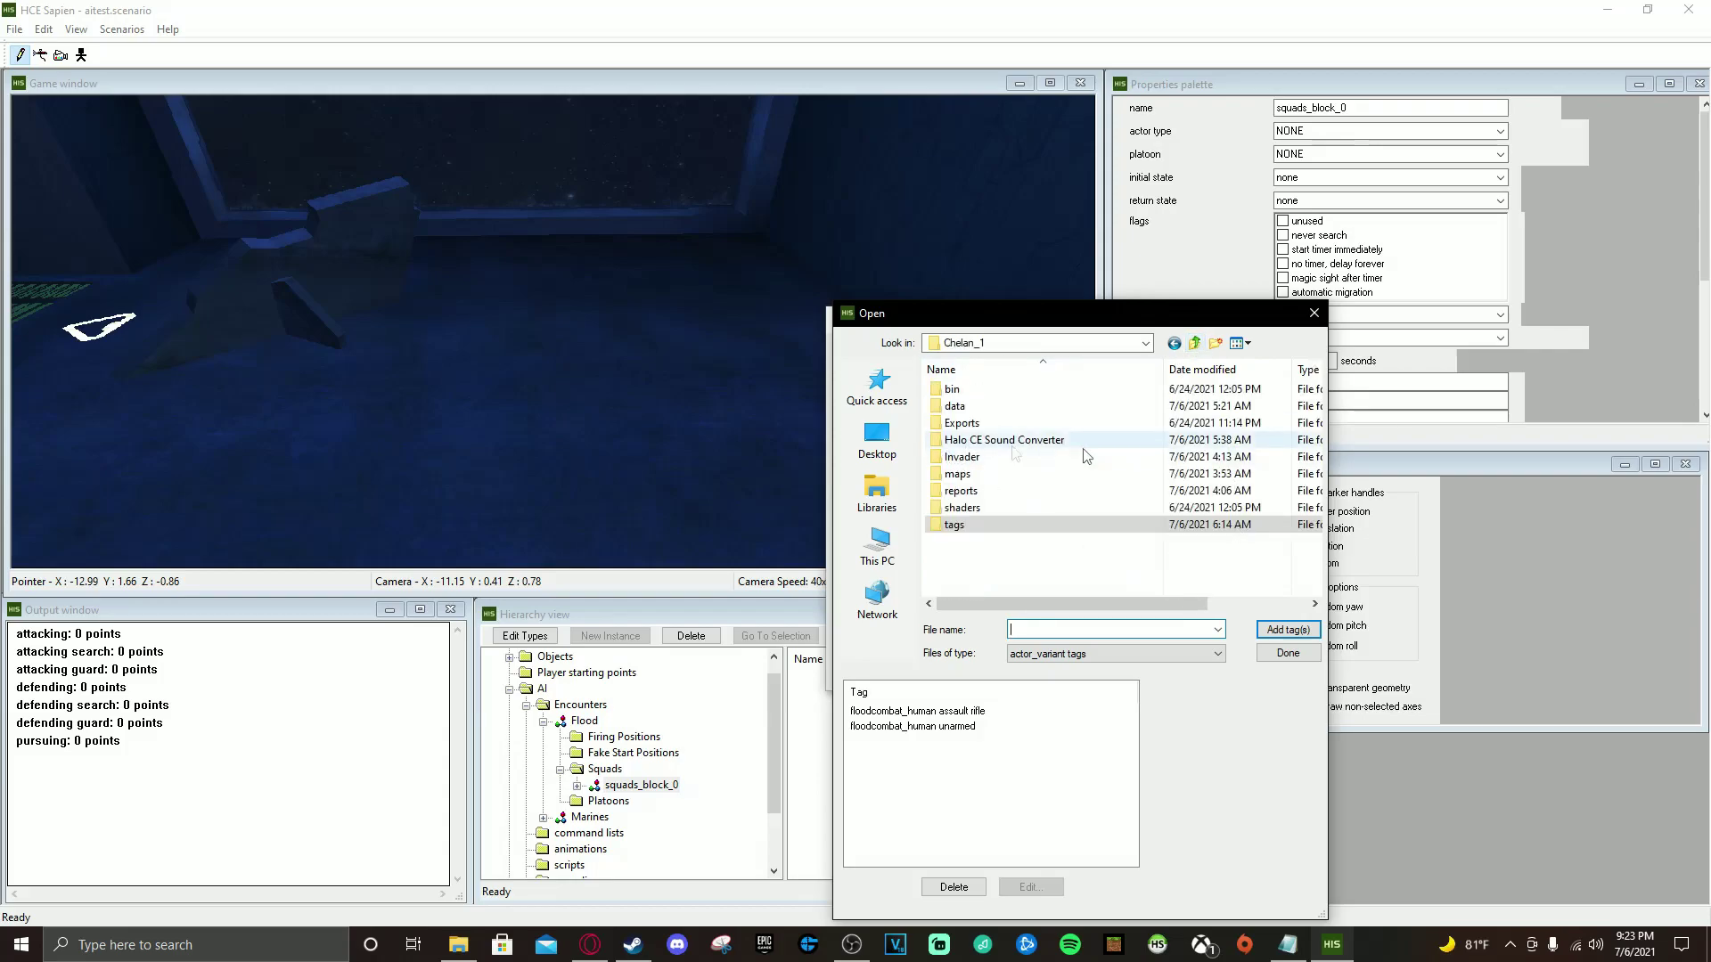
double_click(966, 521)
double_click(968, 423)
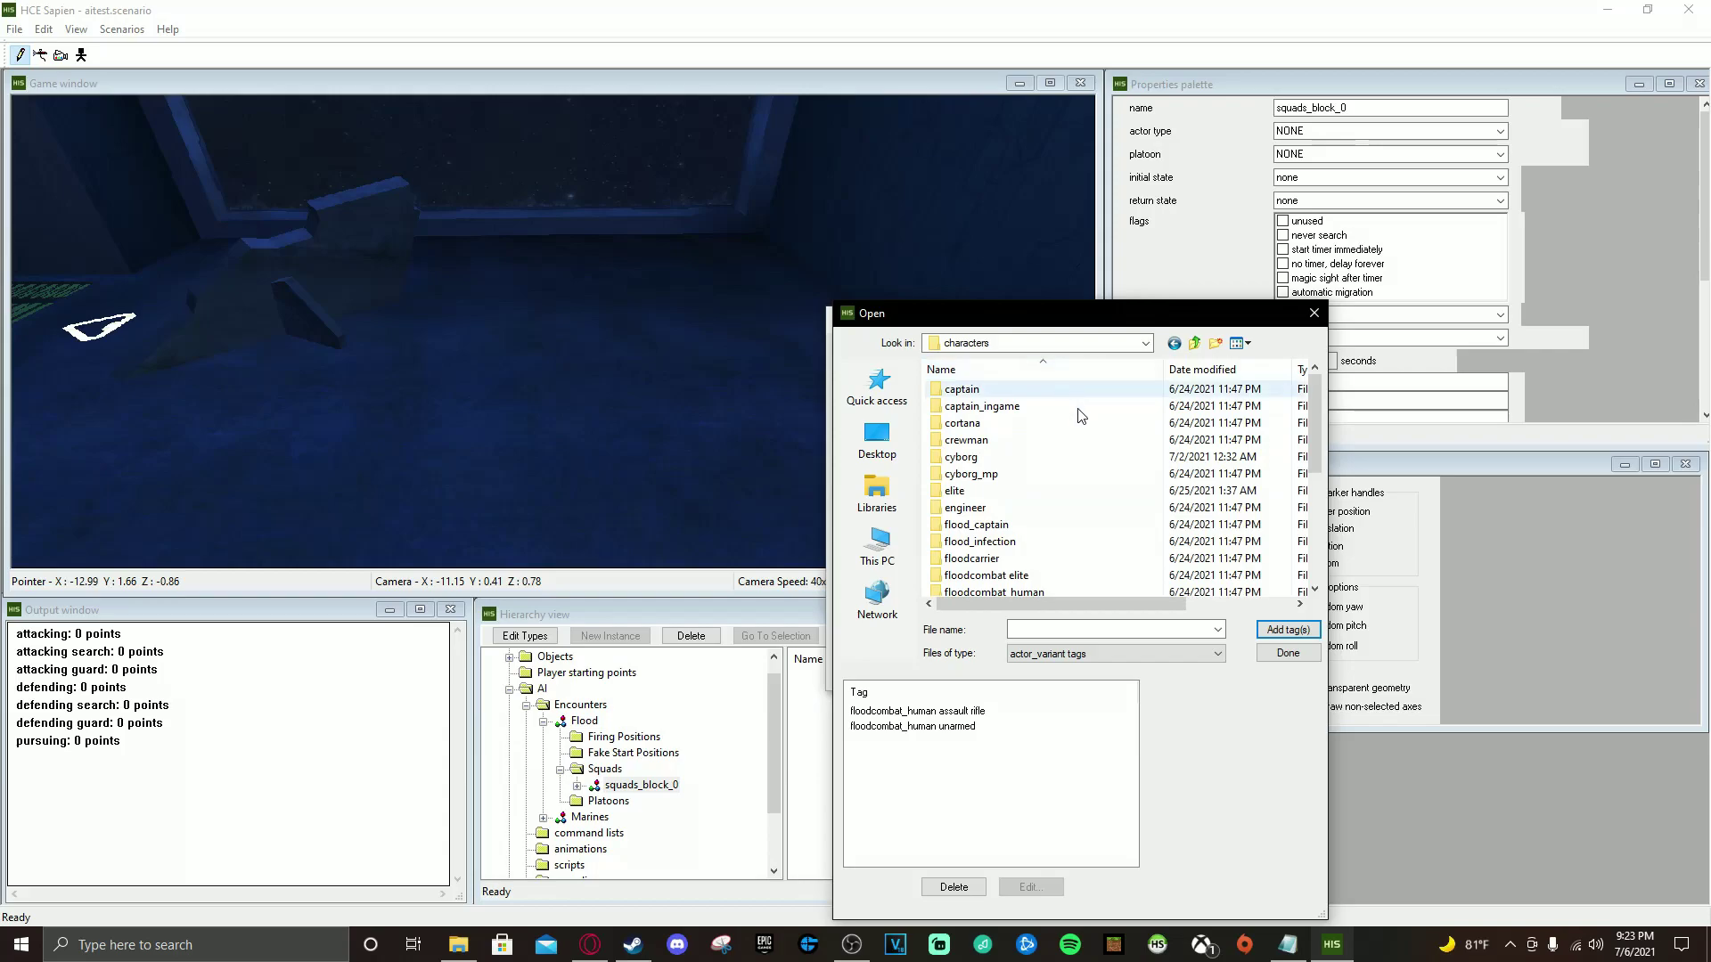
Add floodcombat elite unarmed.actor_variant from the floodcombat elite folder to the actor variant tags
scroll(1056, 495, "down", 3)
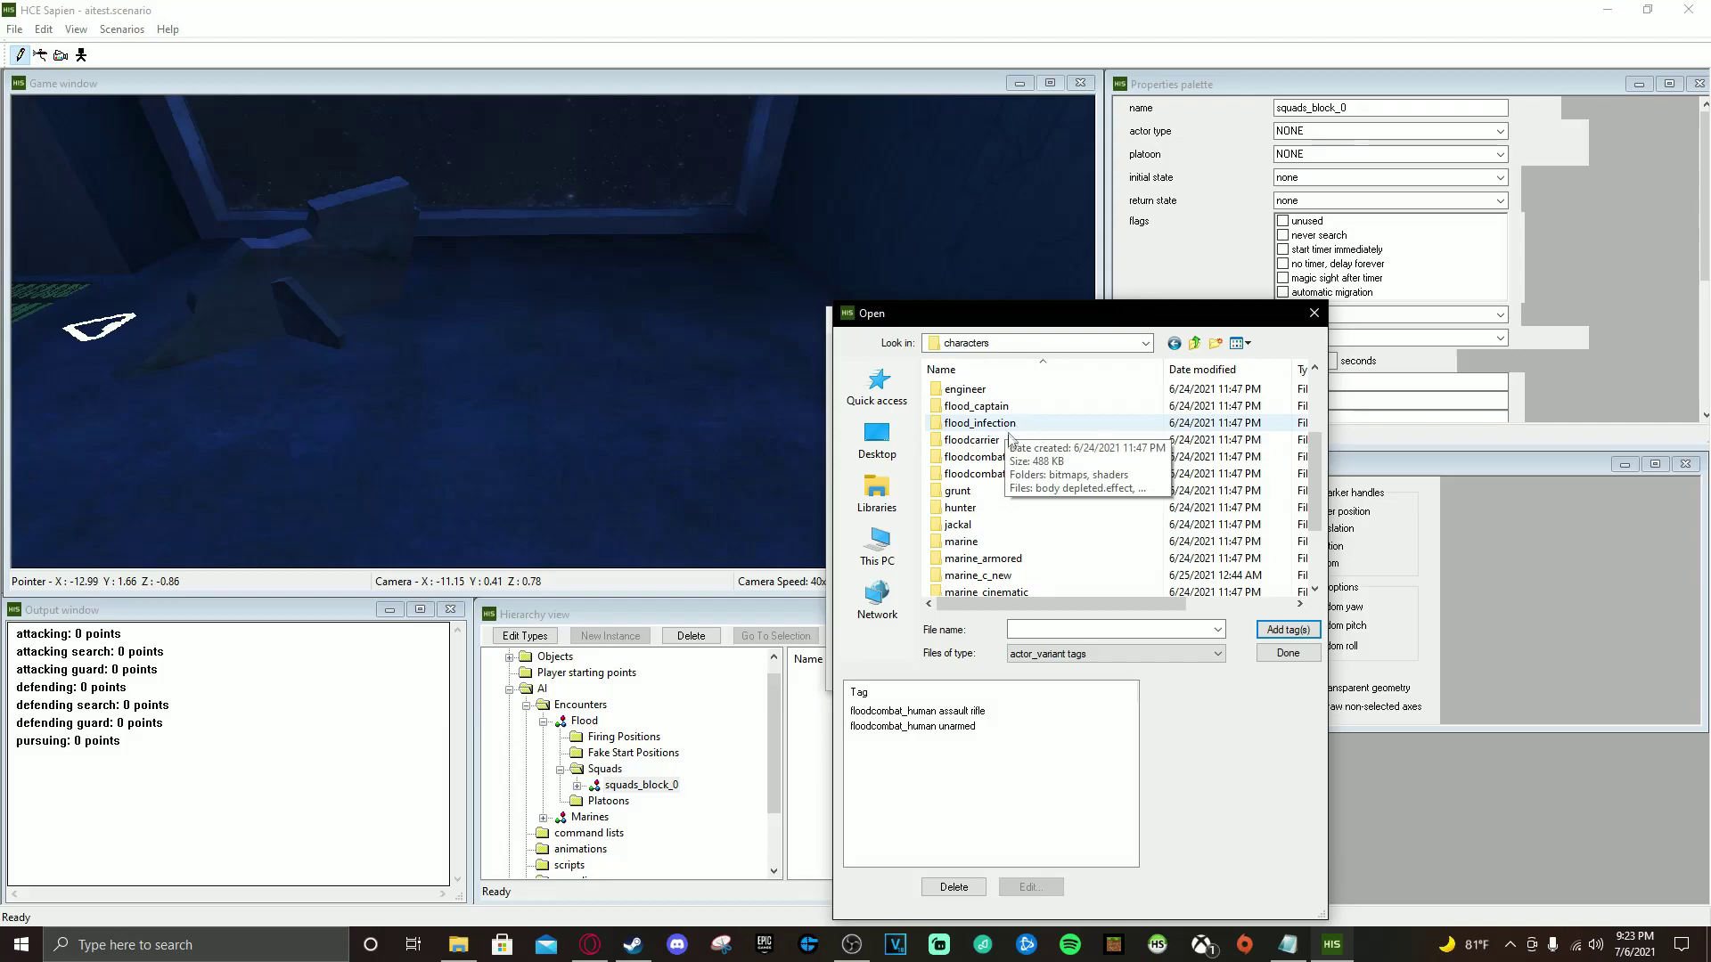
double_click(1012, 457)
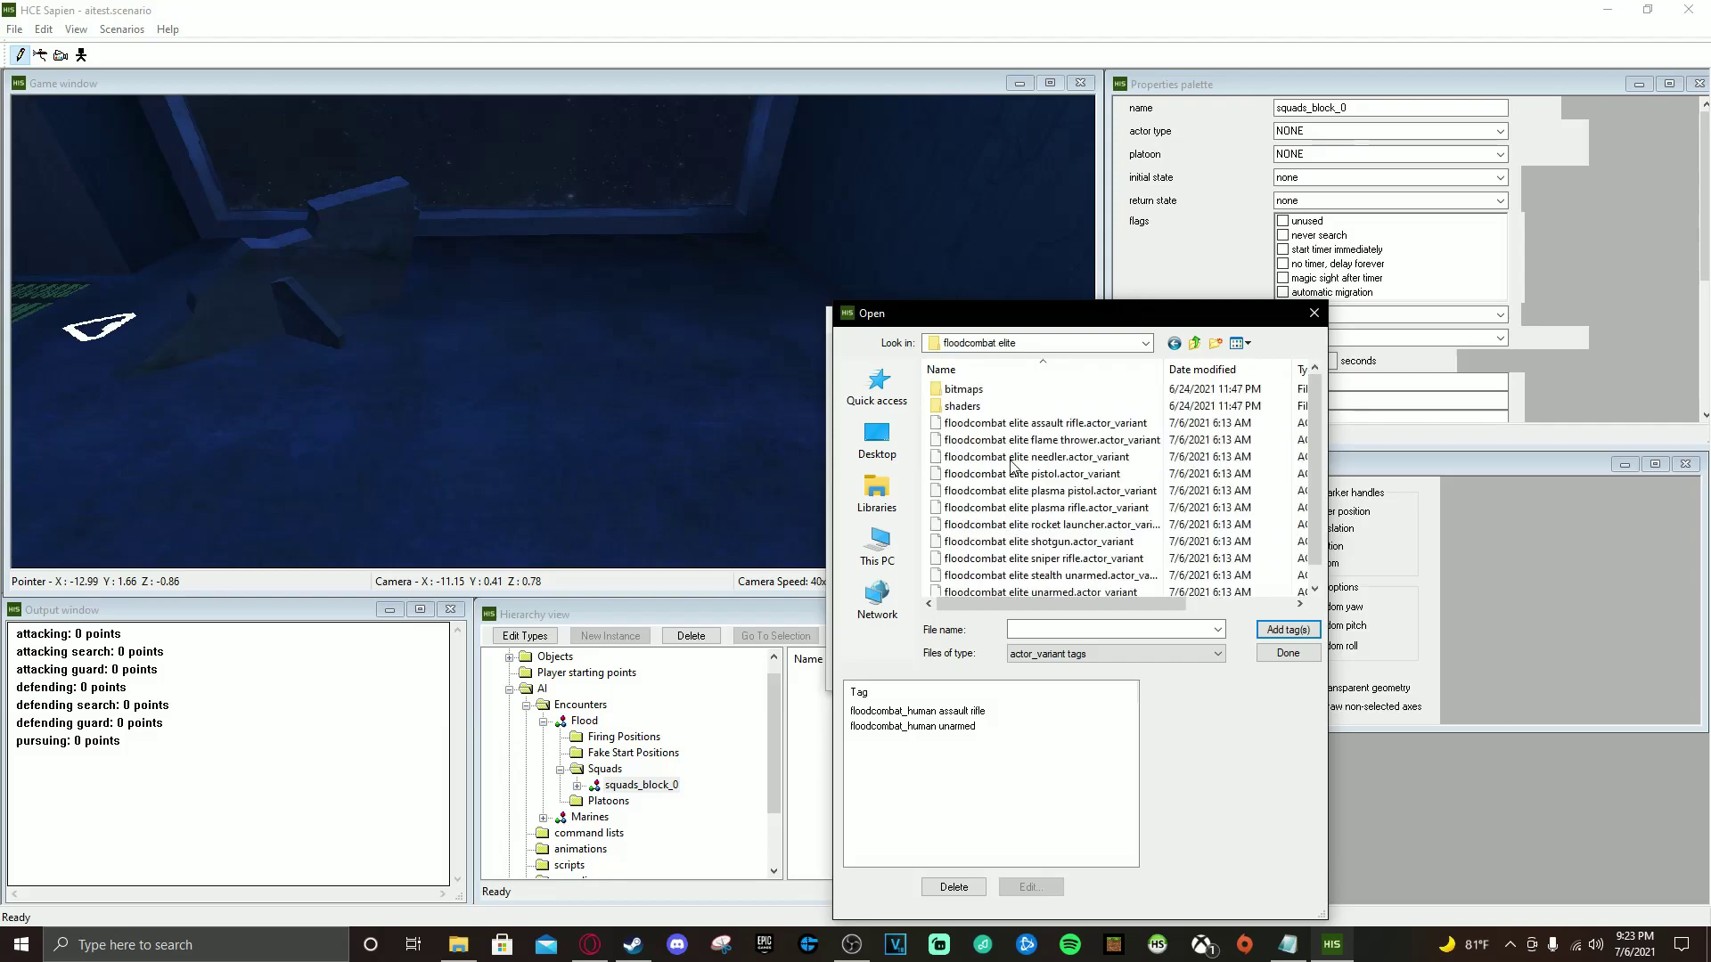
scroll(1316, 513, "down", 2)
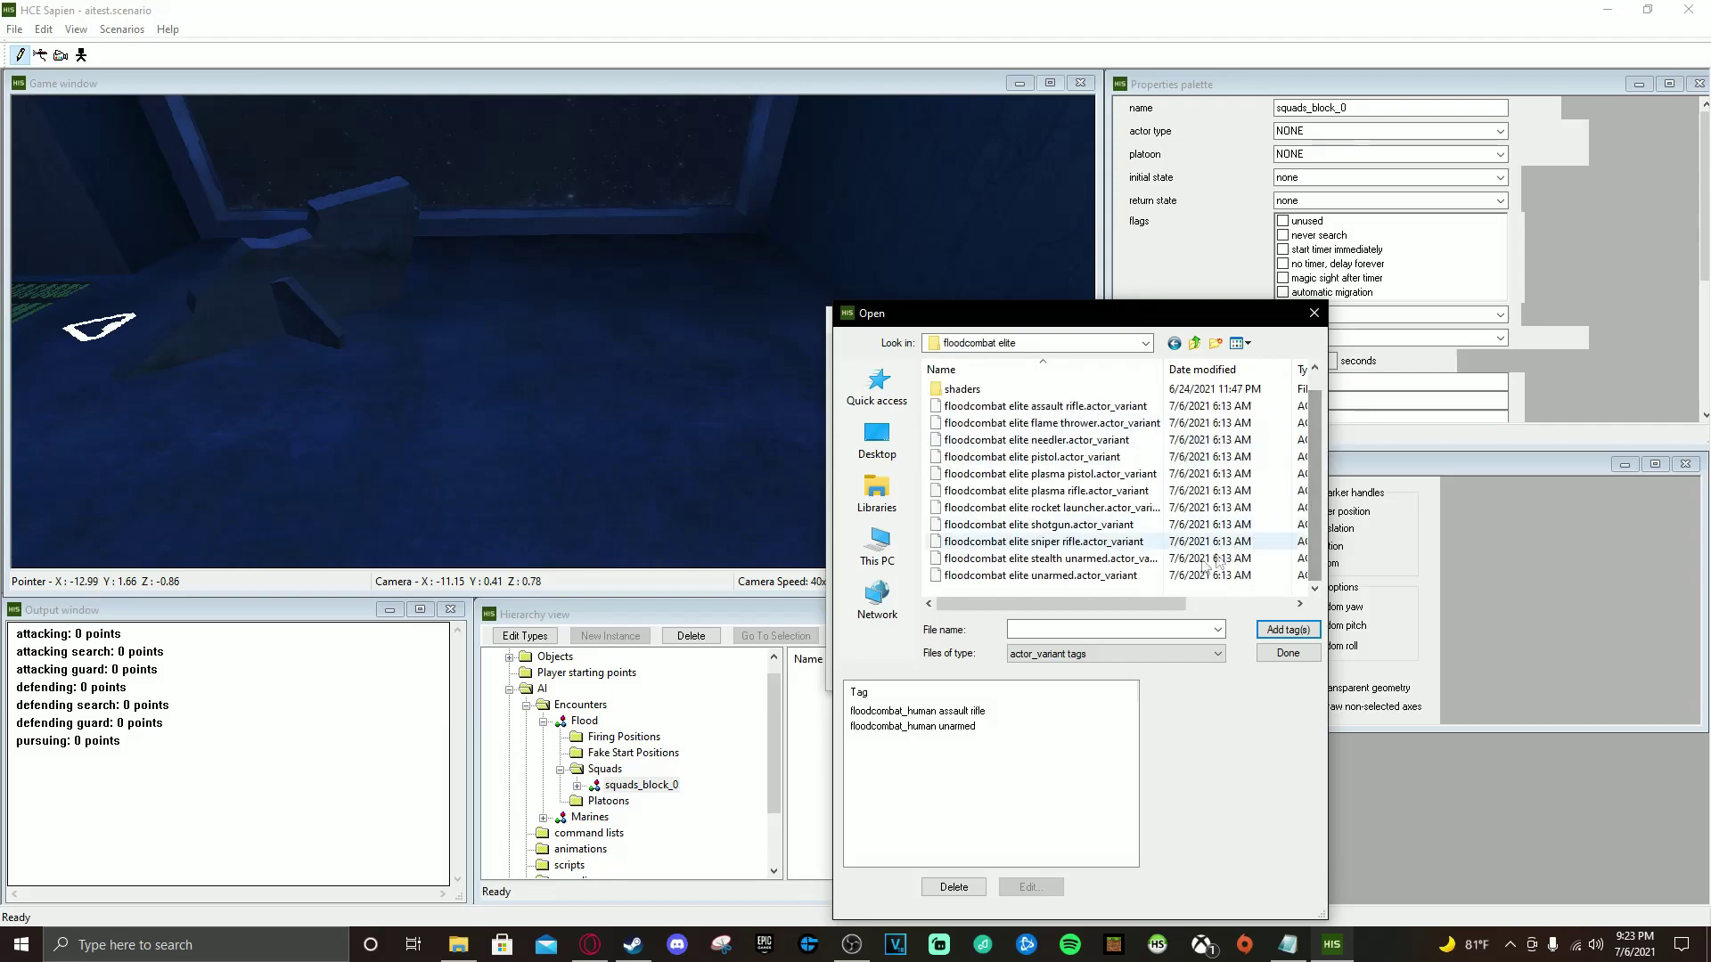
left_click(1091, 577)
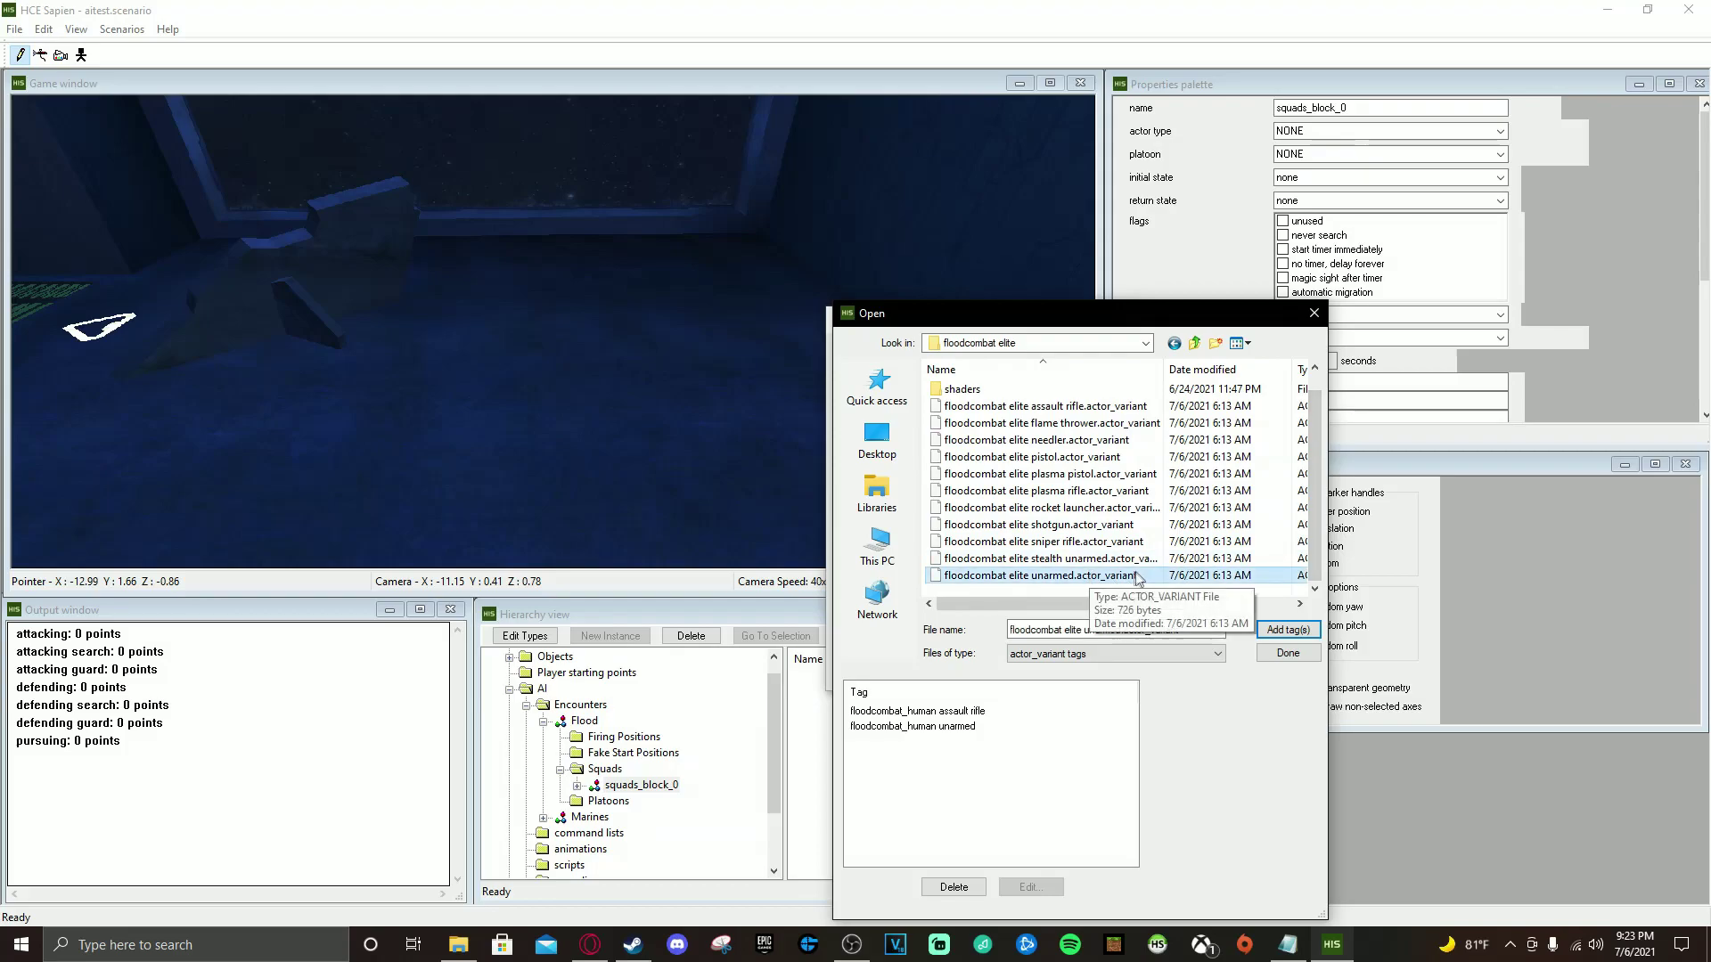
left_click(1288, 630)
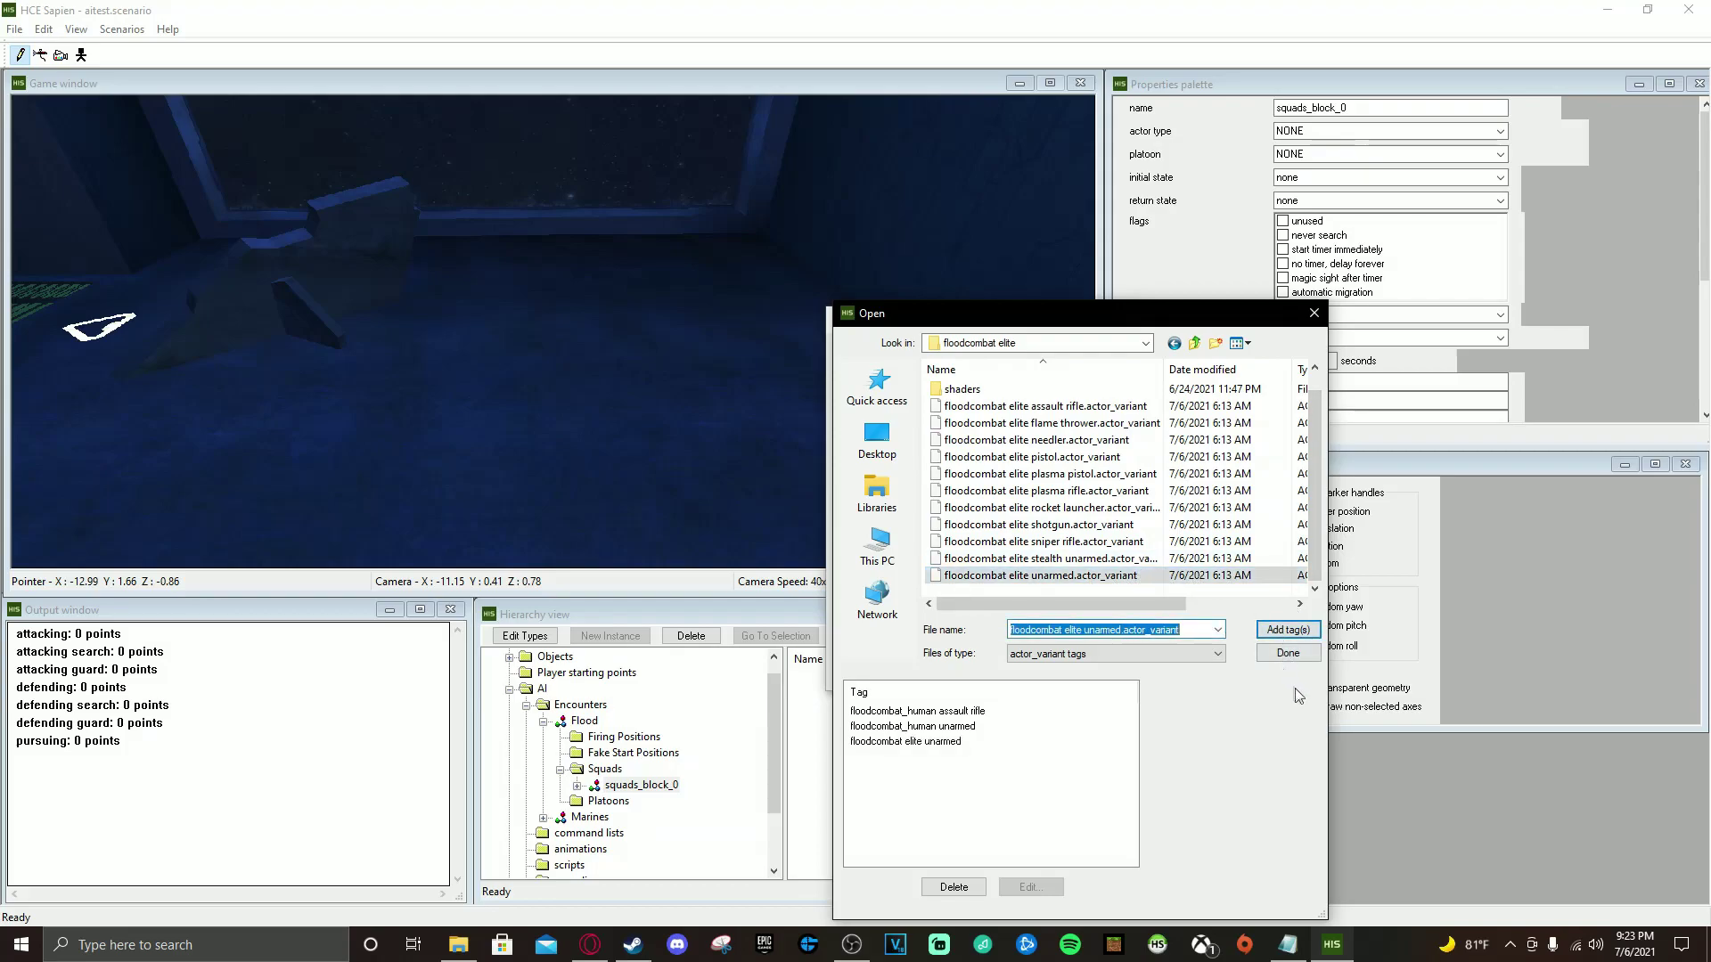
Finish editing the actor variant tags, expand squads_block_0 under the Flood encounter and select it to show its properties
left_click(1287, 652)
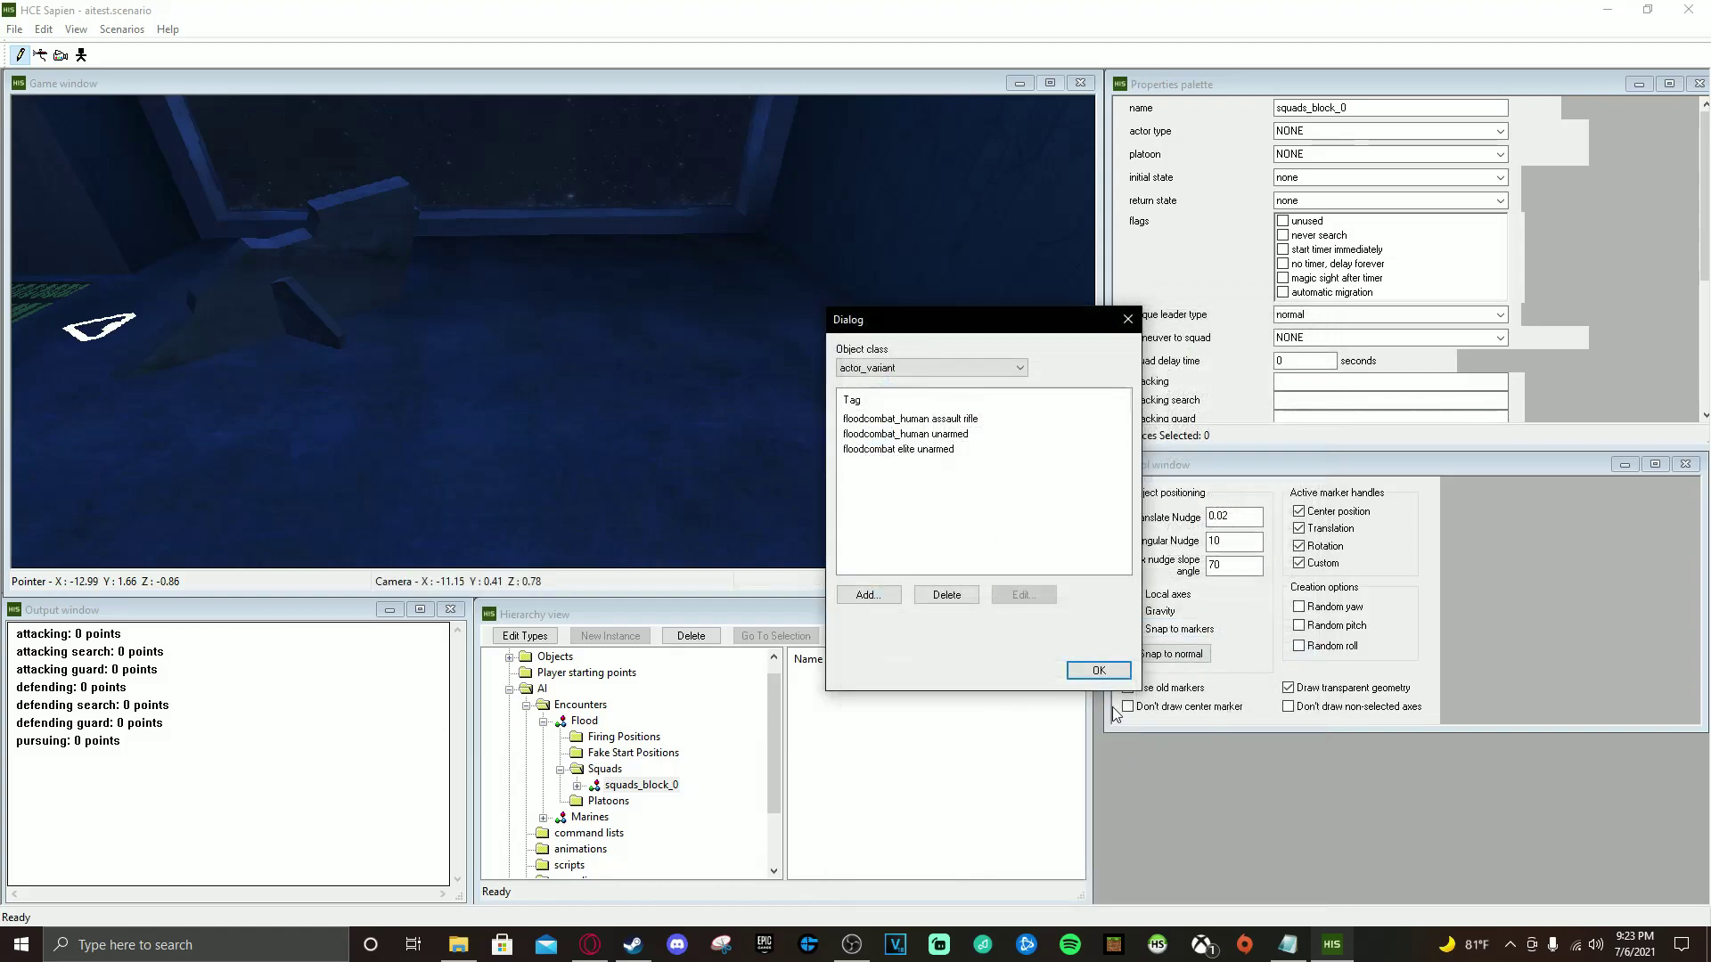
left_click(1097, 671)
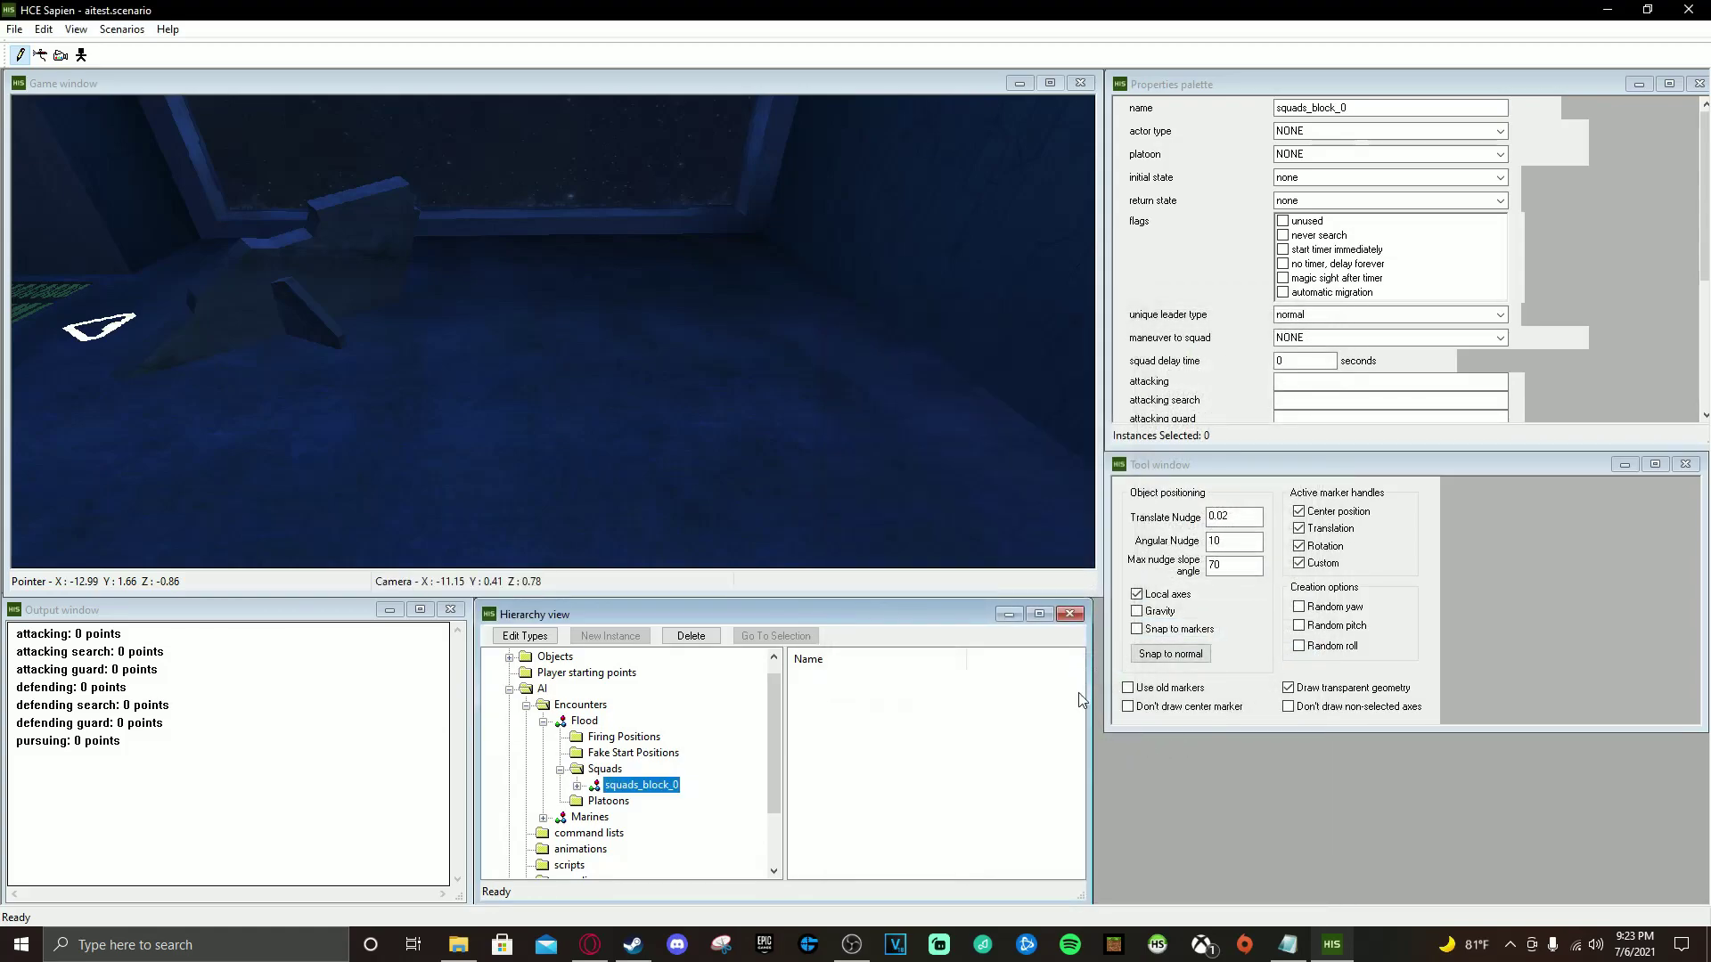
left_click(577, 786)
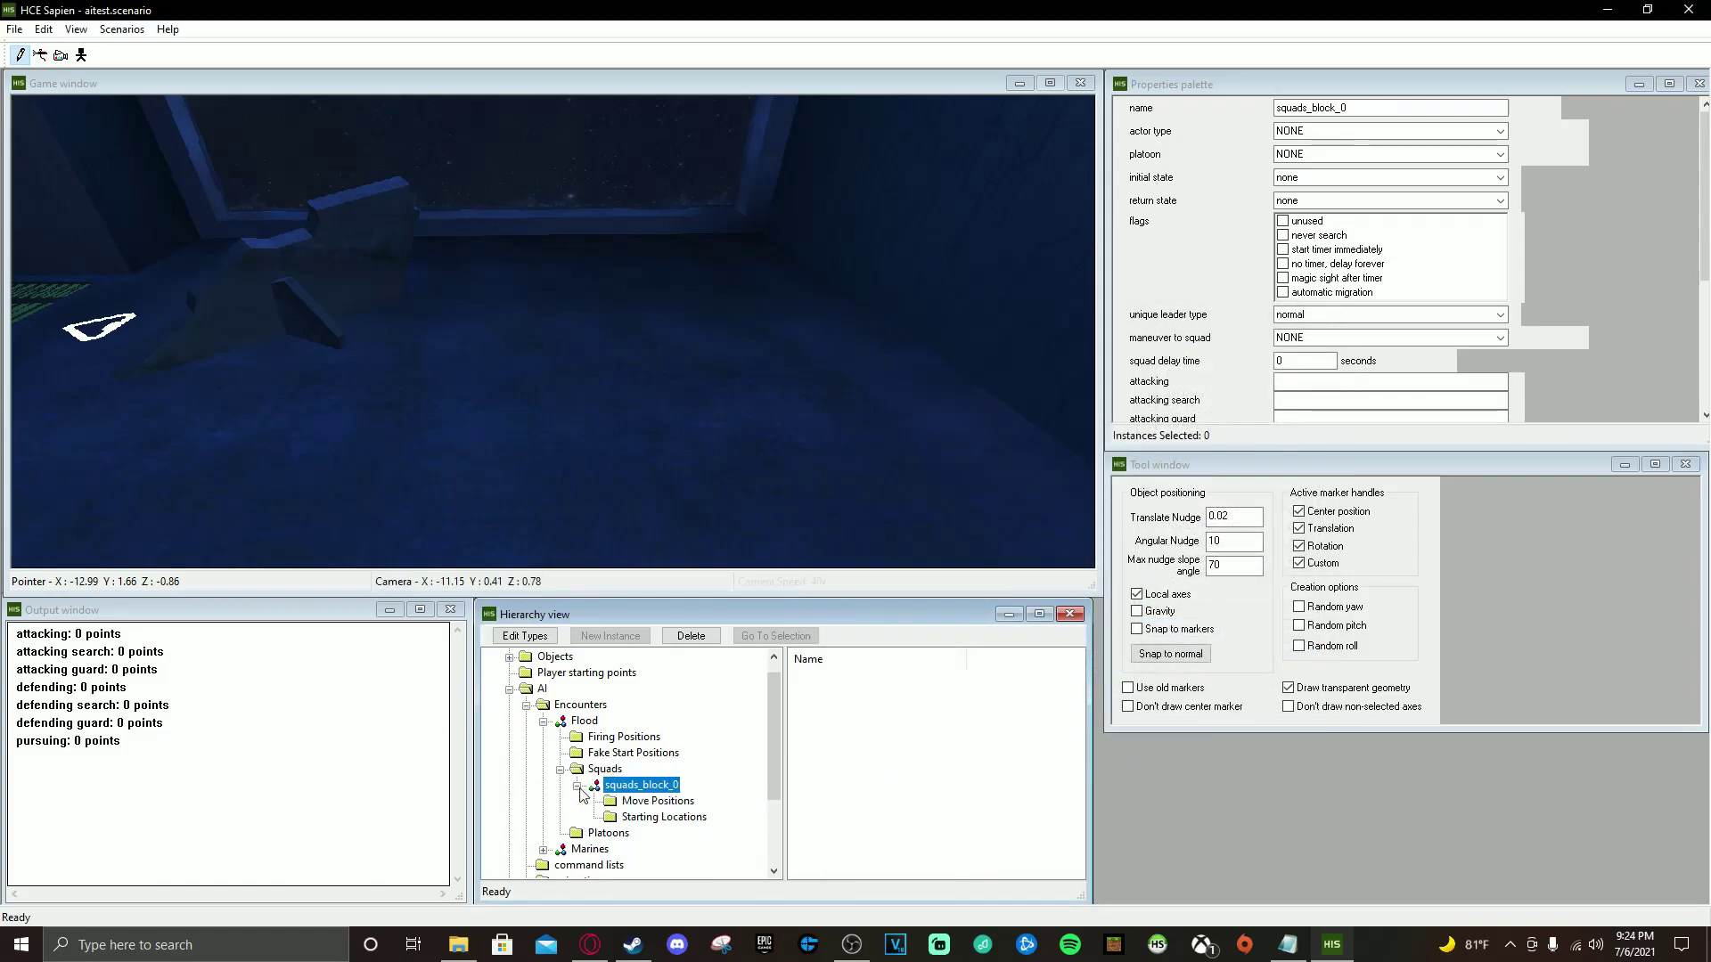
left_click(648, 819)
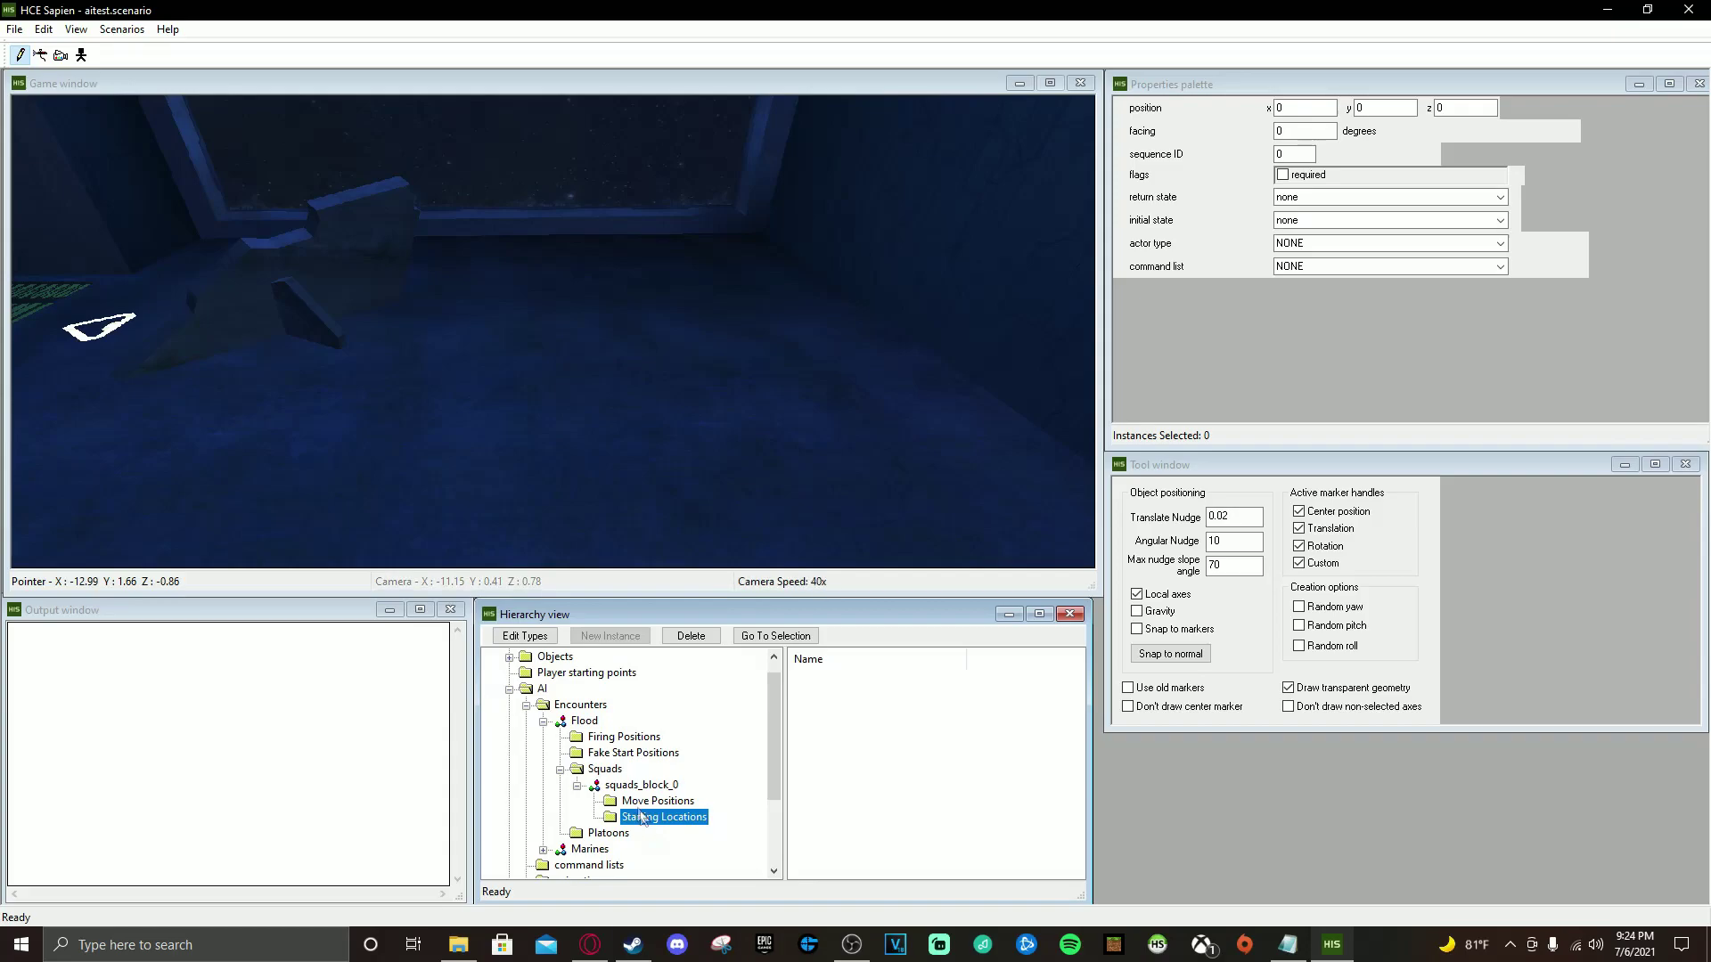
left_click(627, 788)
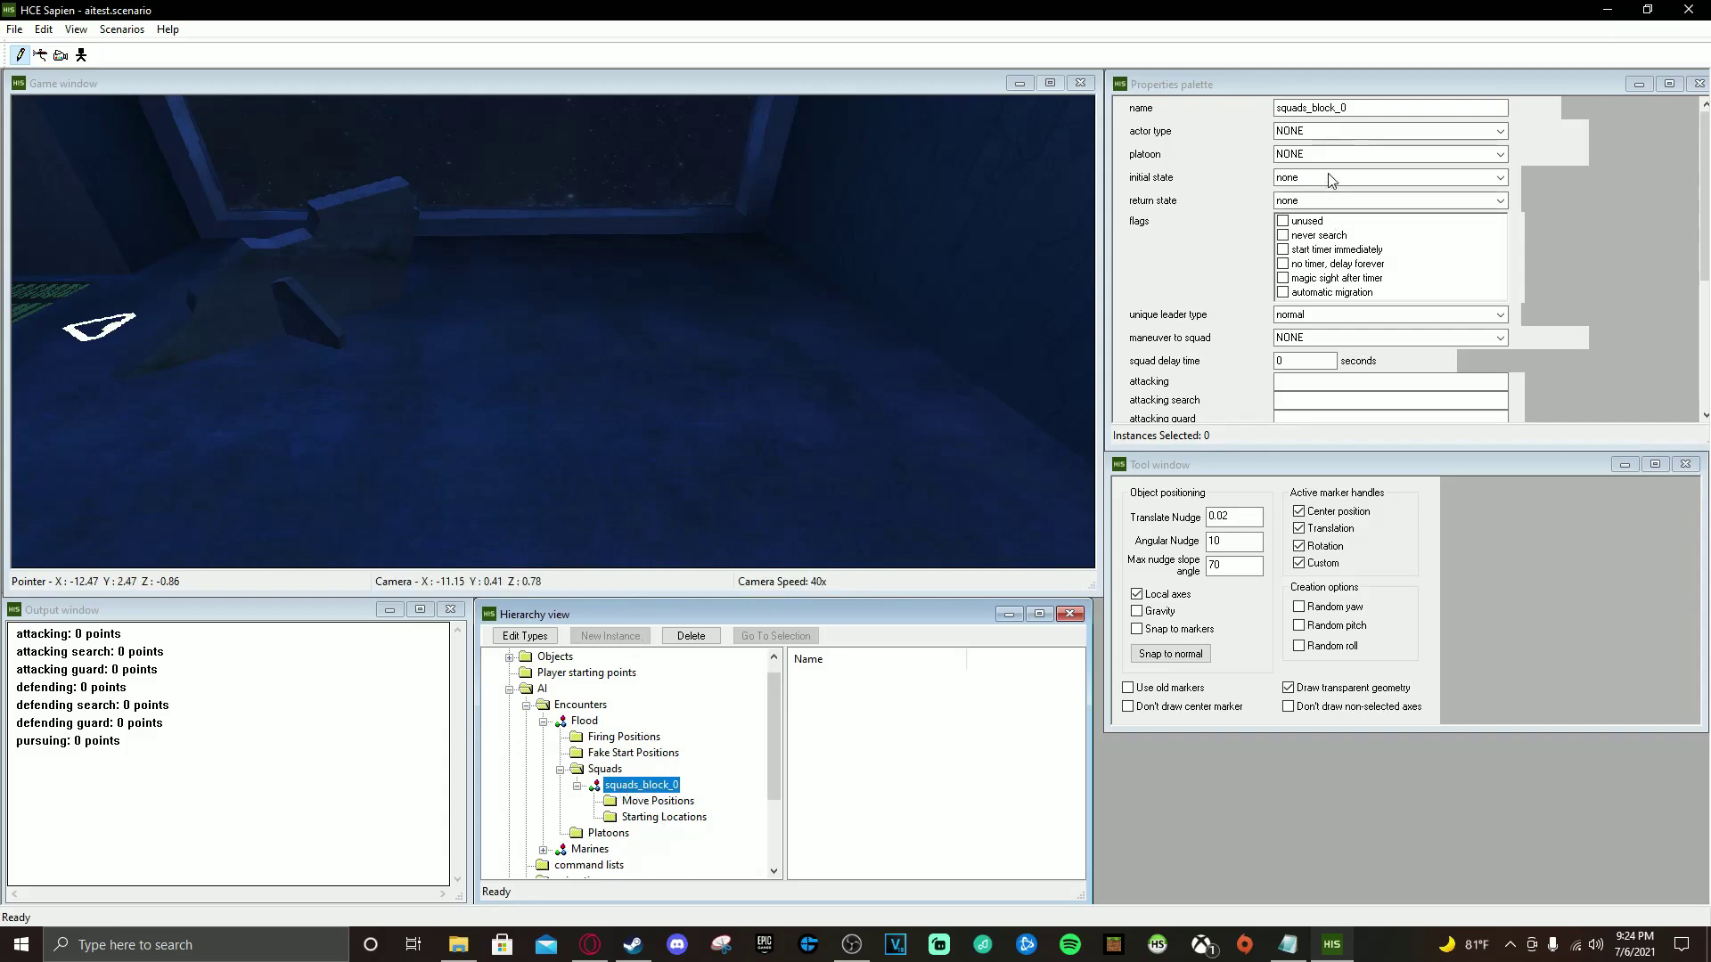
Set the Flood squad's actor type to floodcombat elite unarmed and its initial state to moving - randomly
left_click(1337, 131)
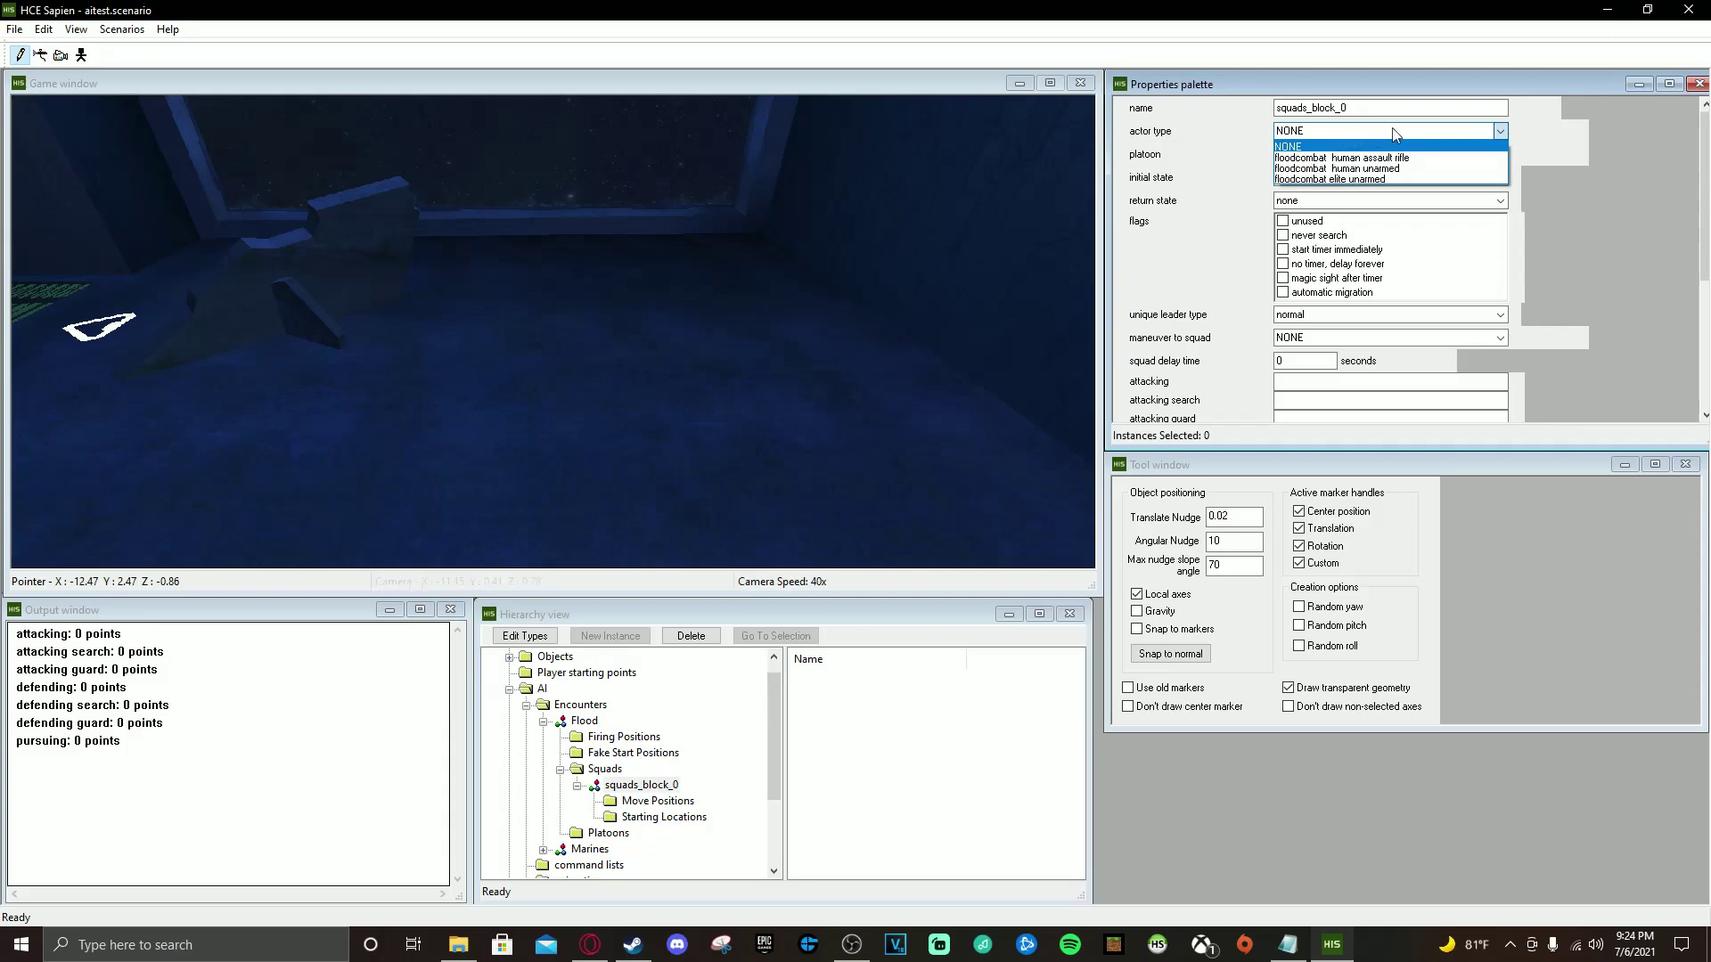
left_click(1369, 180)
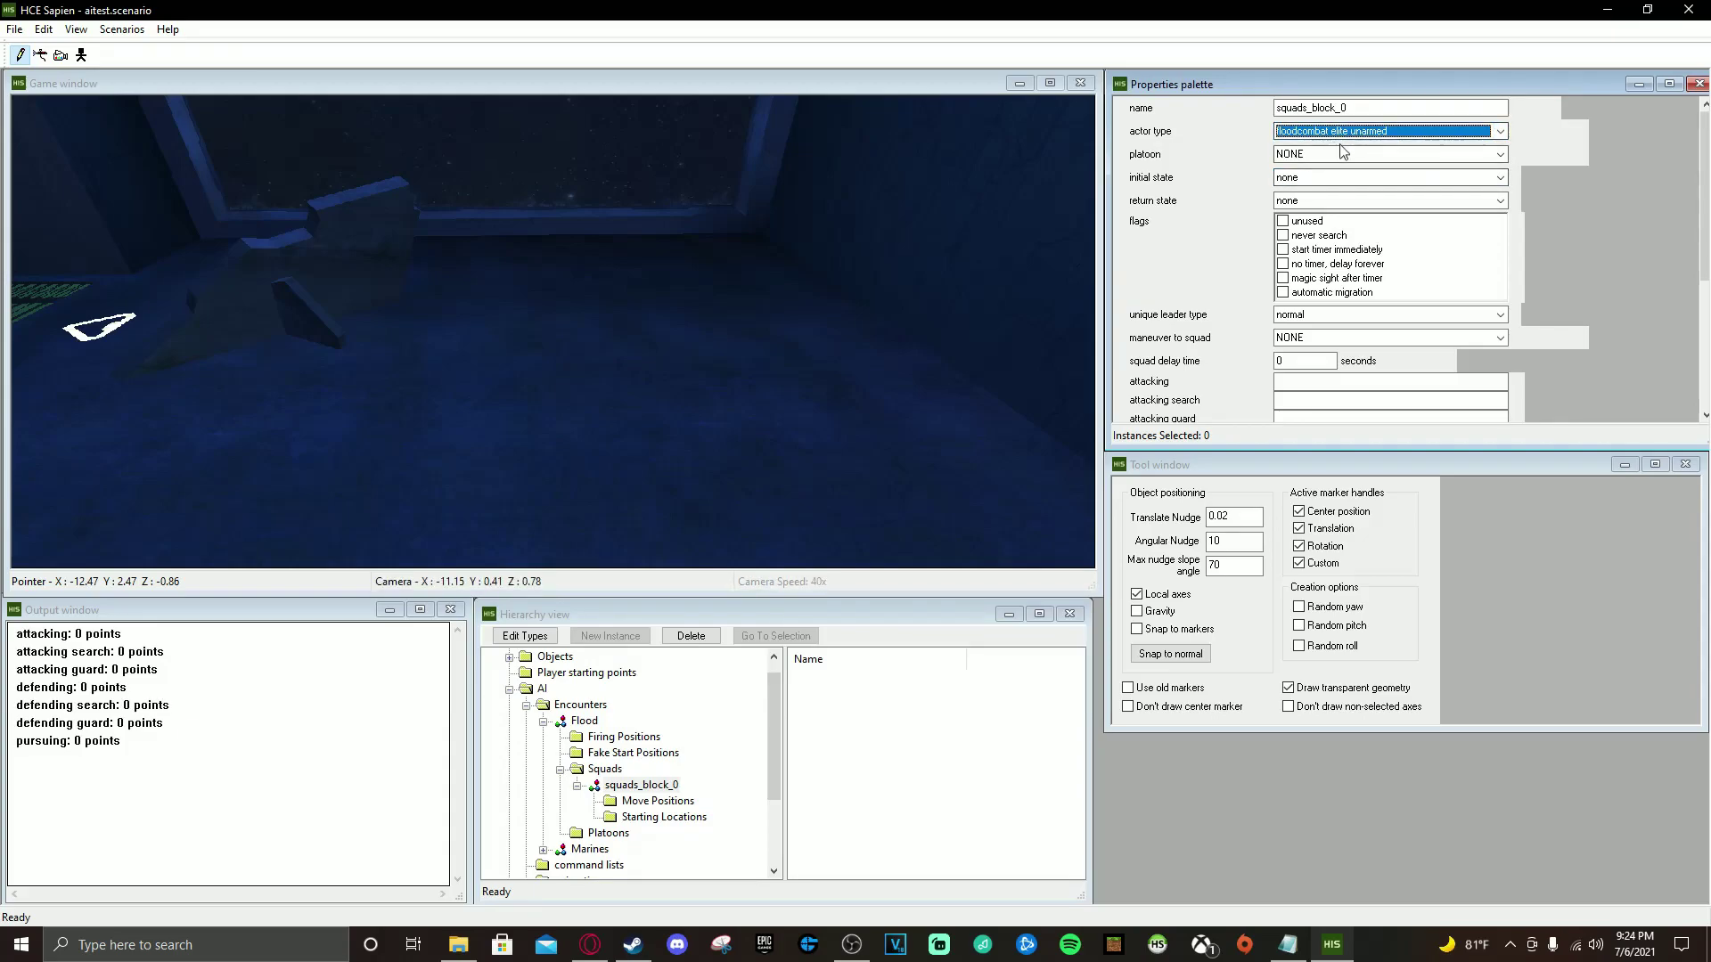
left_click(1344, 178)
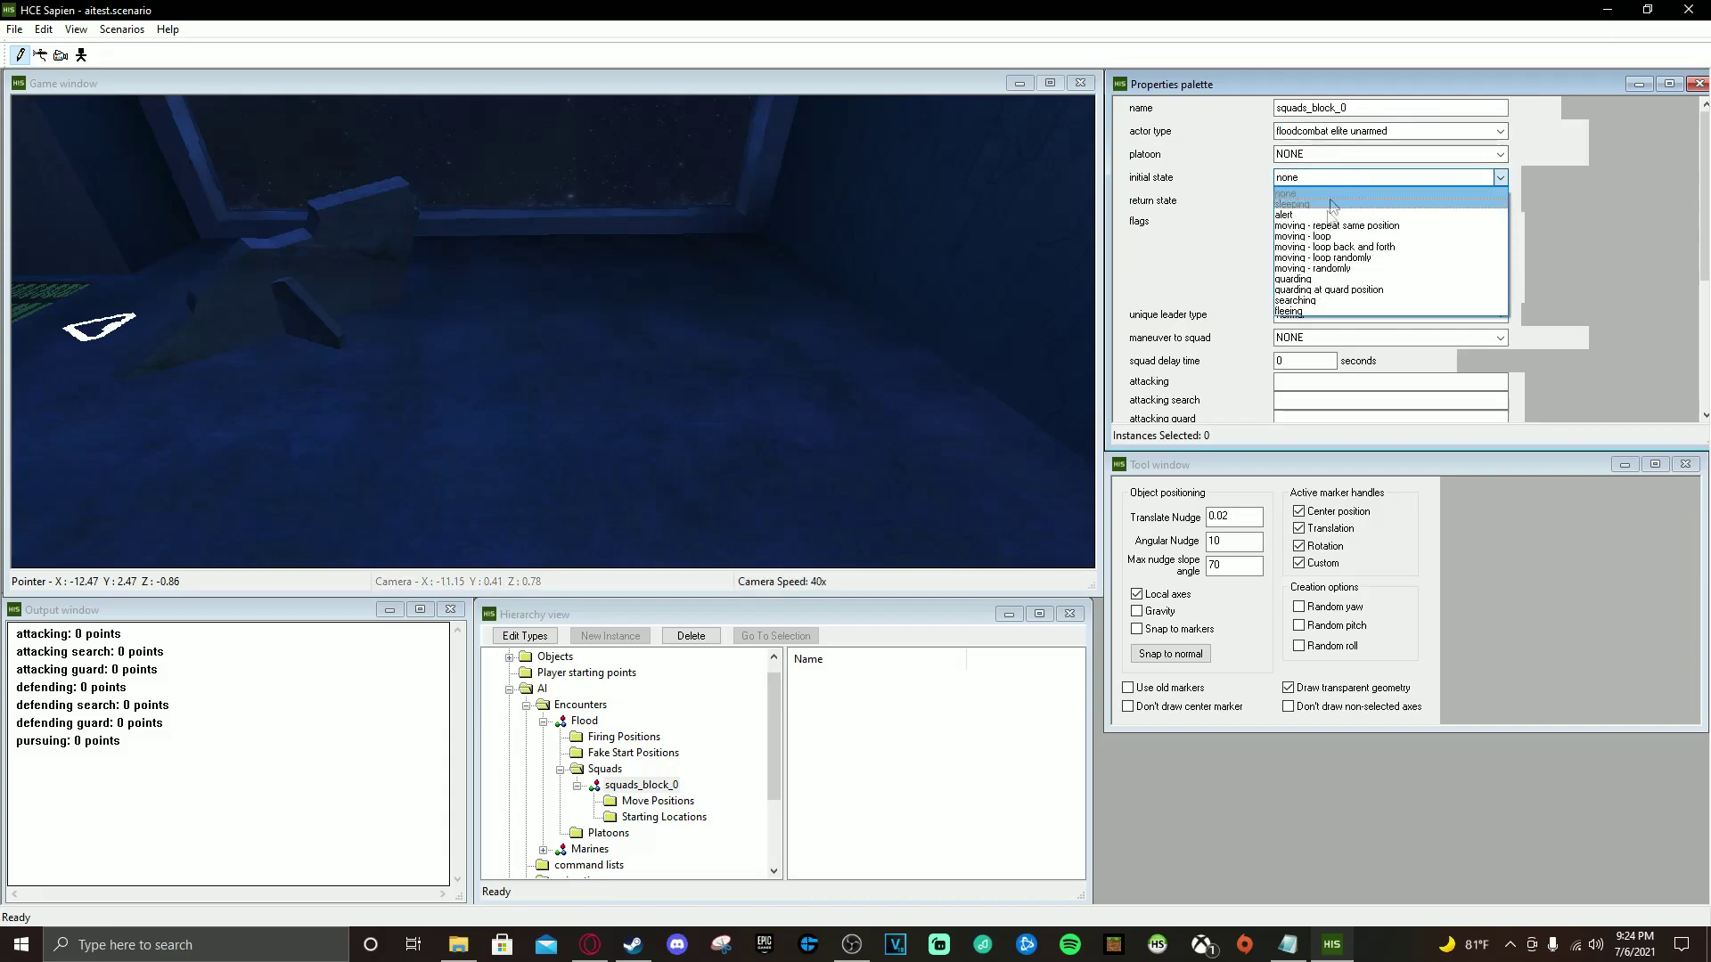
left_click(1355, 270)
Set the squad's return state to moving - randomly and enable its automatic migration flag
left_click(1346, 200)
left_click(1331, 292)
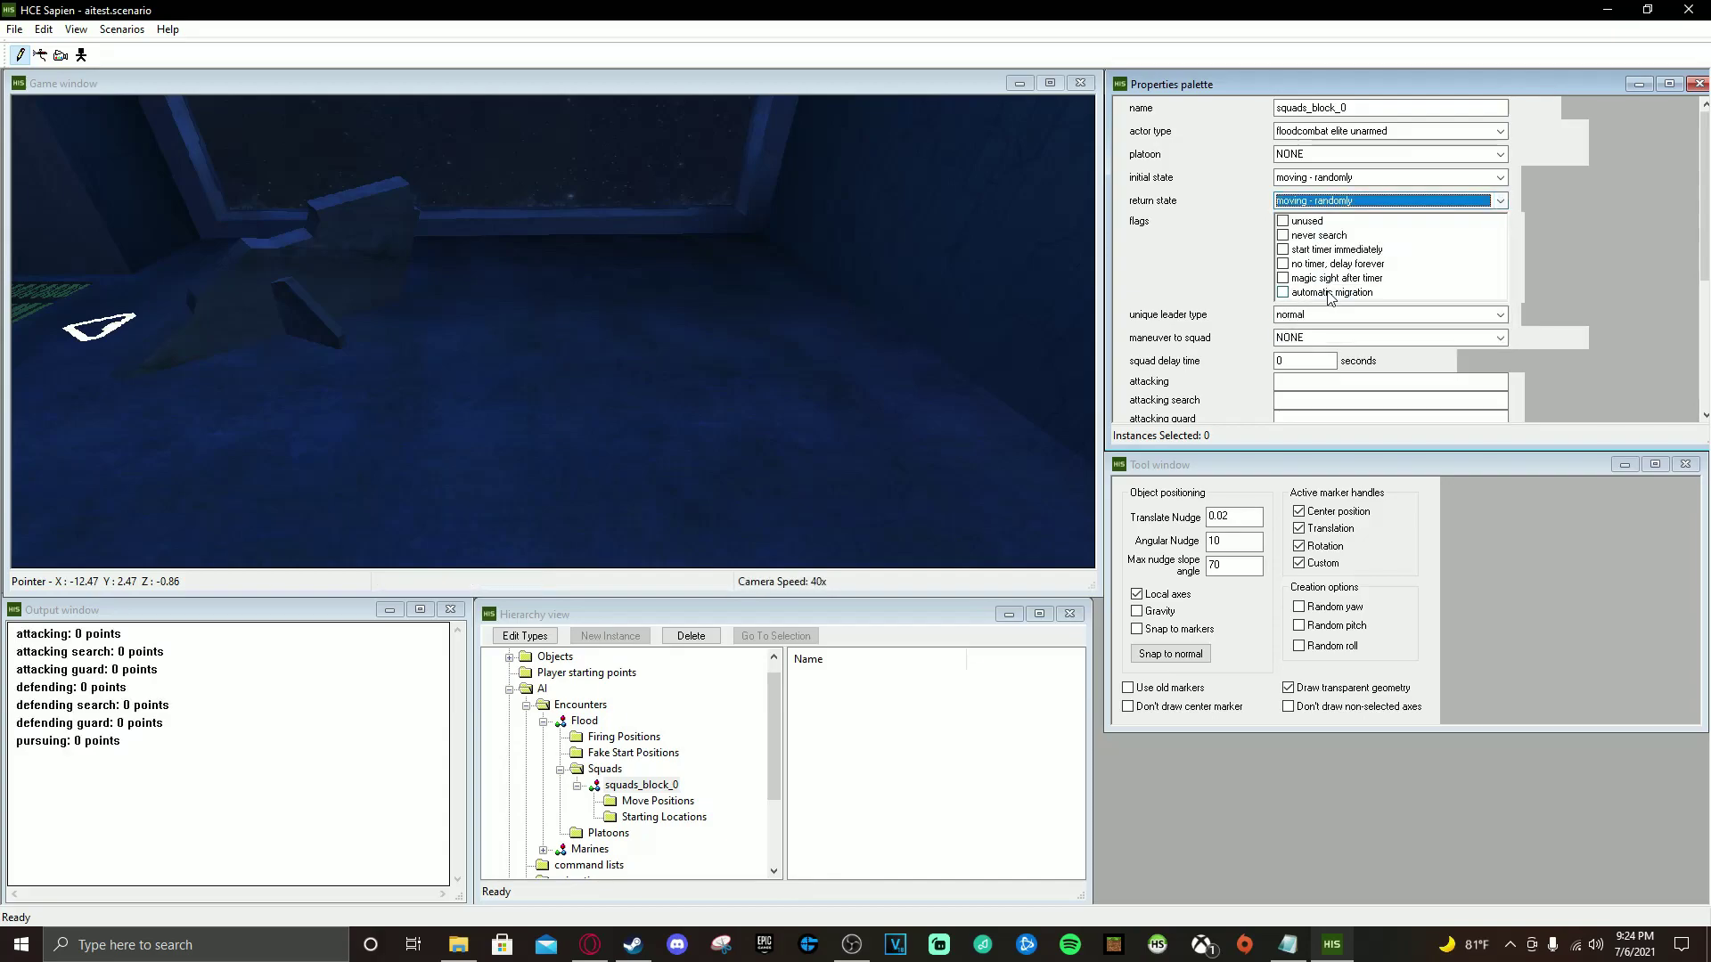
left_click(1280, 292)
scroll(1354, 203, "down", 4)
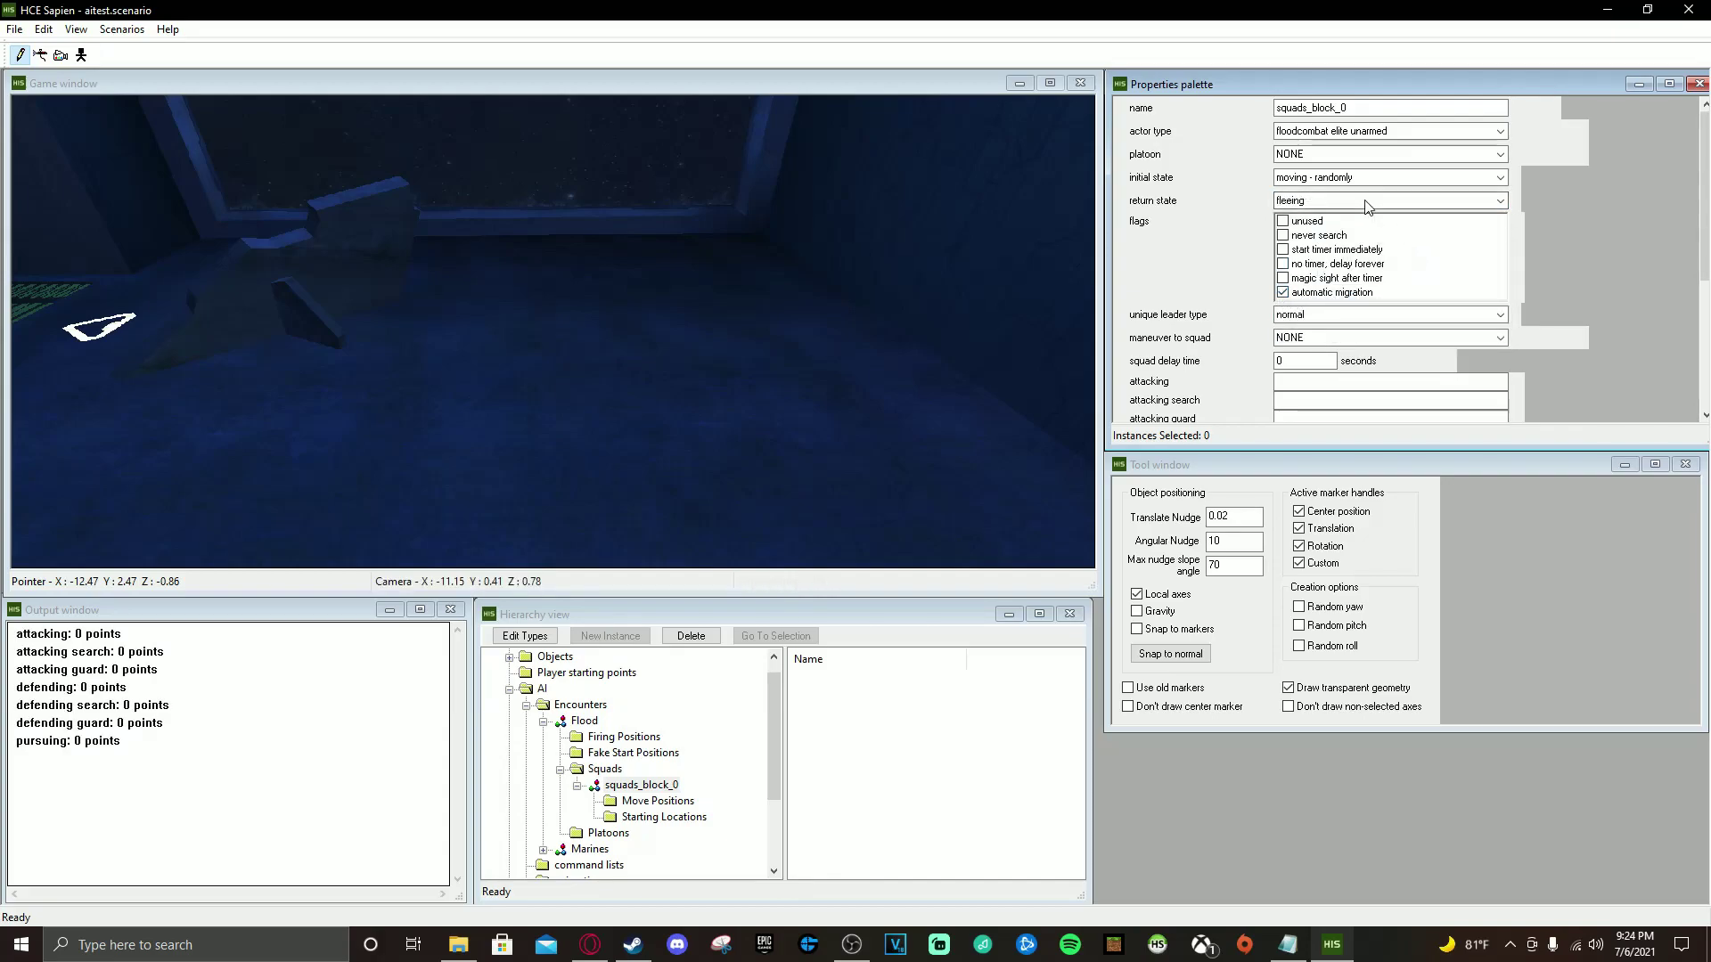
left_click(1316, 201)
left_click(1310, 291)
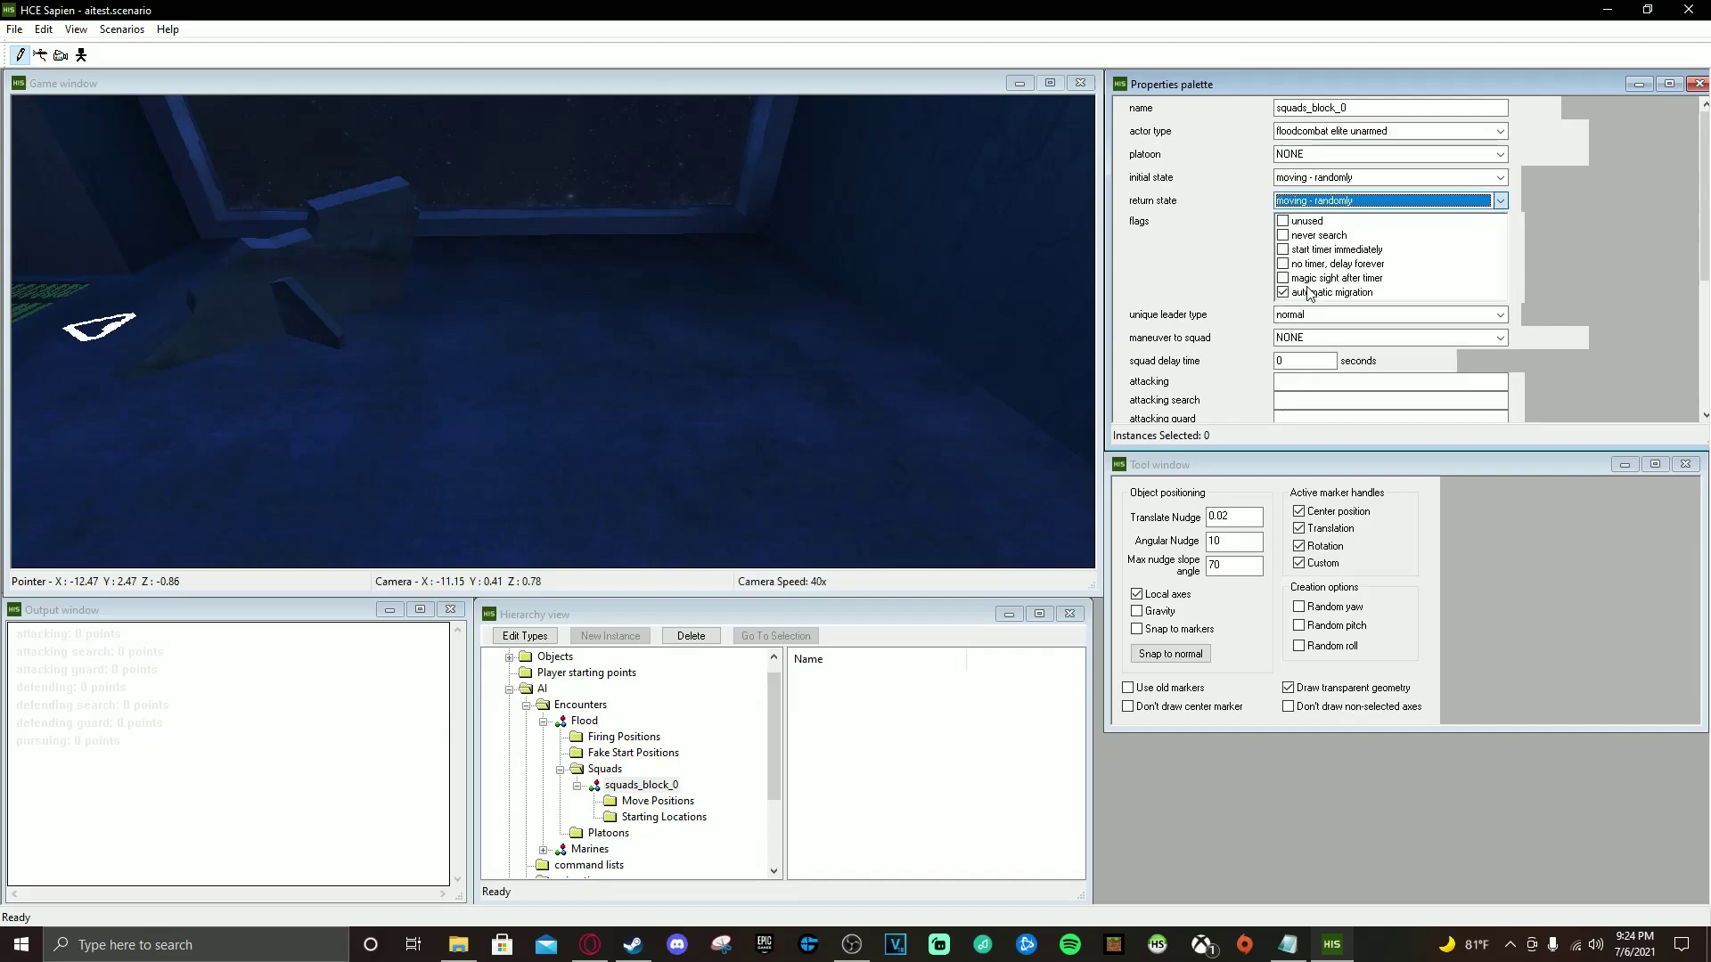
Enter ABCDEFGHIJKLMNOPQRSTUVW as the squad's attacking firing groups and select the text for copying
scroll(1638, 328, "down", 2)
scroll(1638, 328, "up", 2)
scroll(1629, 327, "down", 1)
scroll(1620, 324, "down", 2)
left_click(1343, 275)
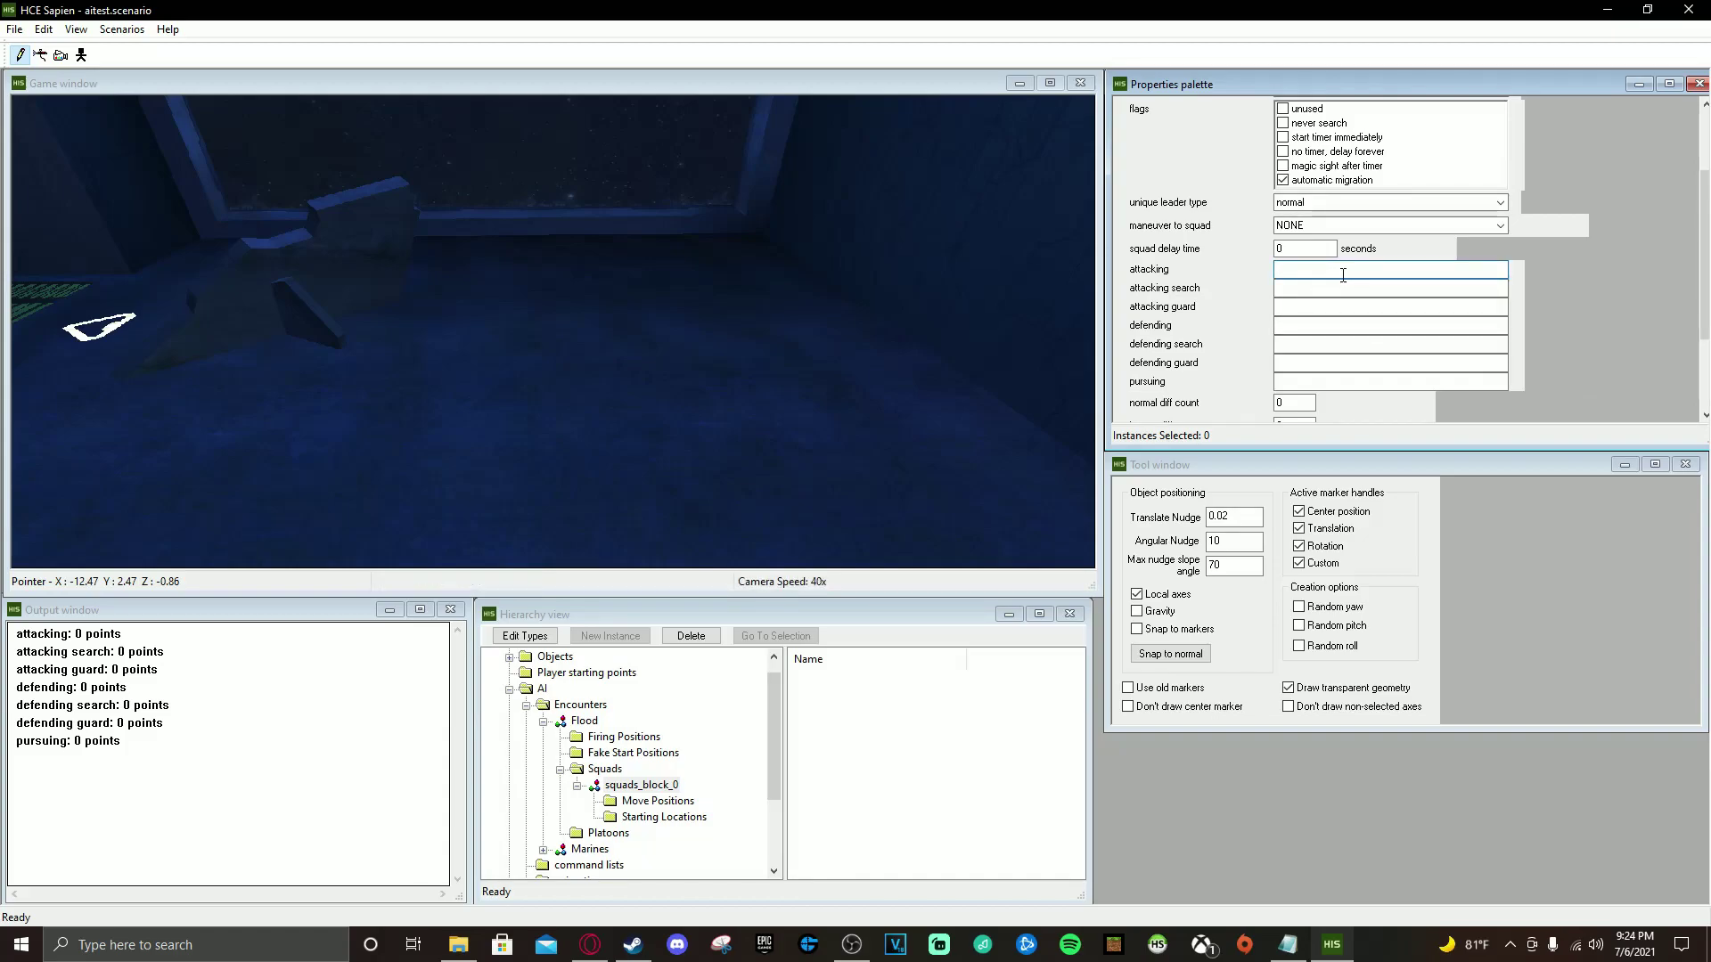
type("ABCDEFGHIJKLMNOPQRSTUVW")
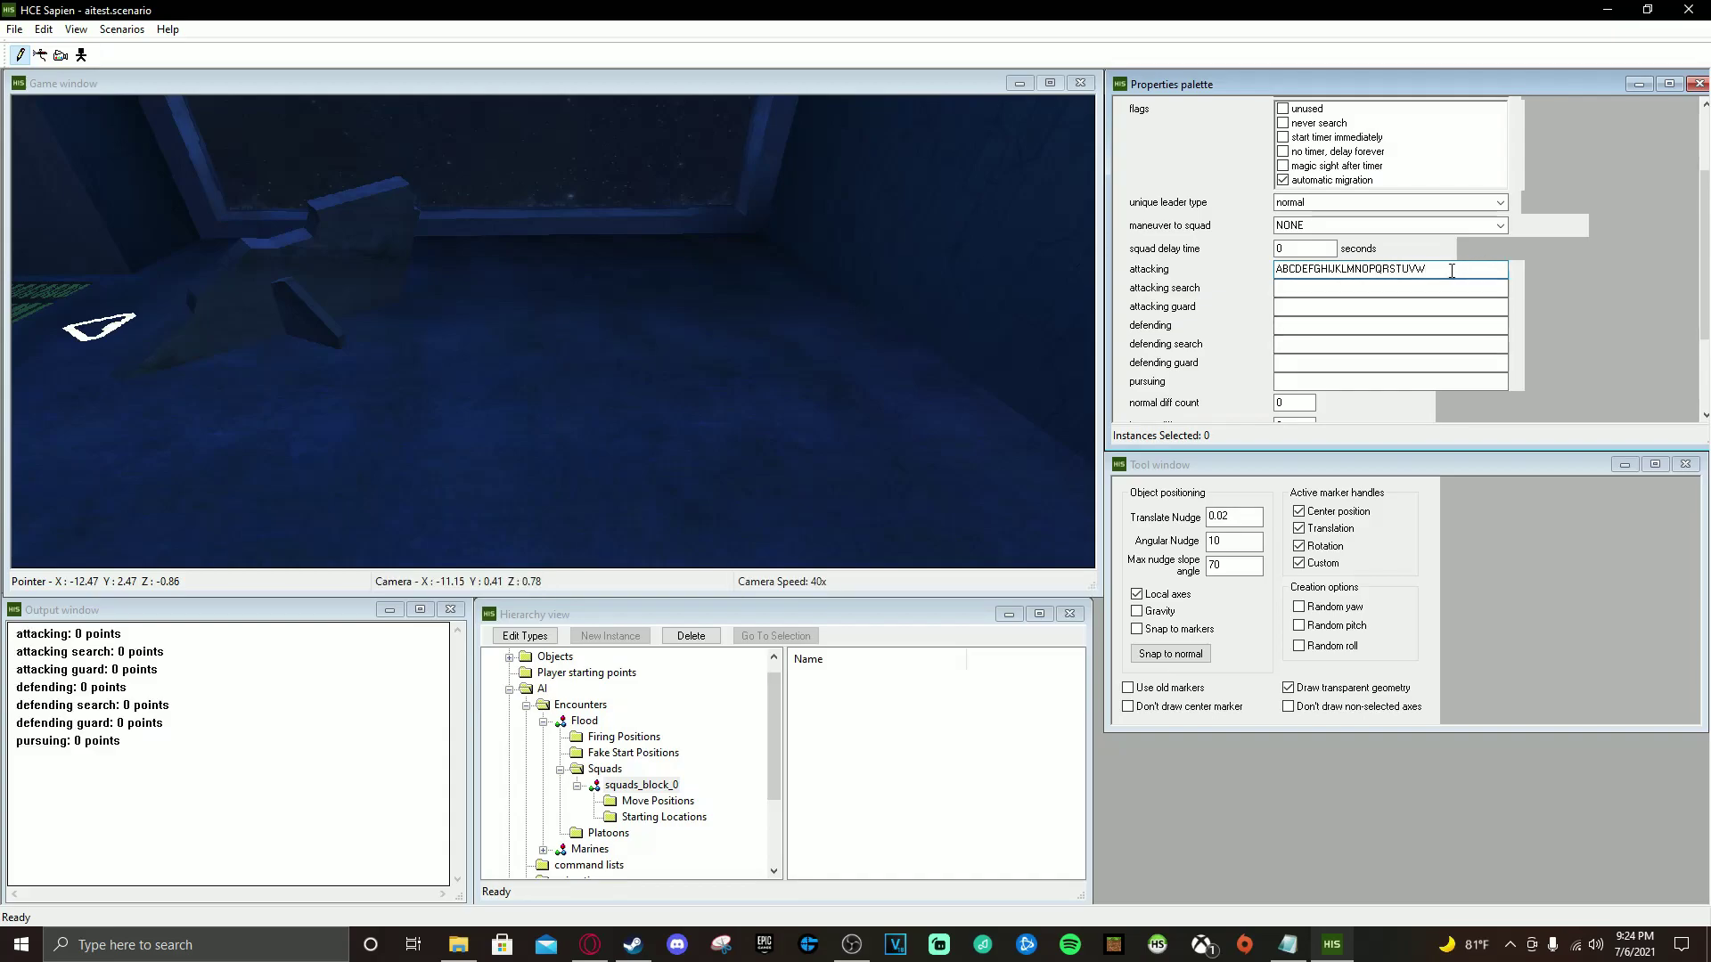
left_click_drag(1451, 270, 1098, 280)
key("ctrl+c")
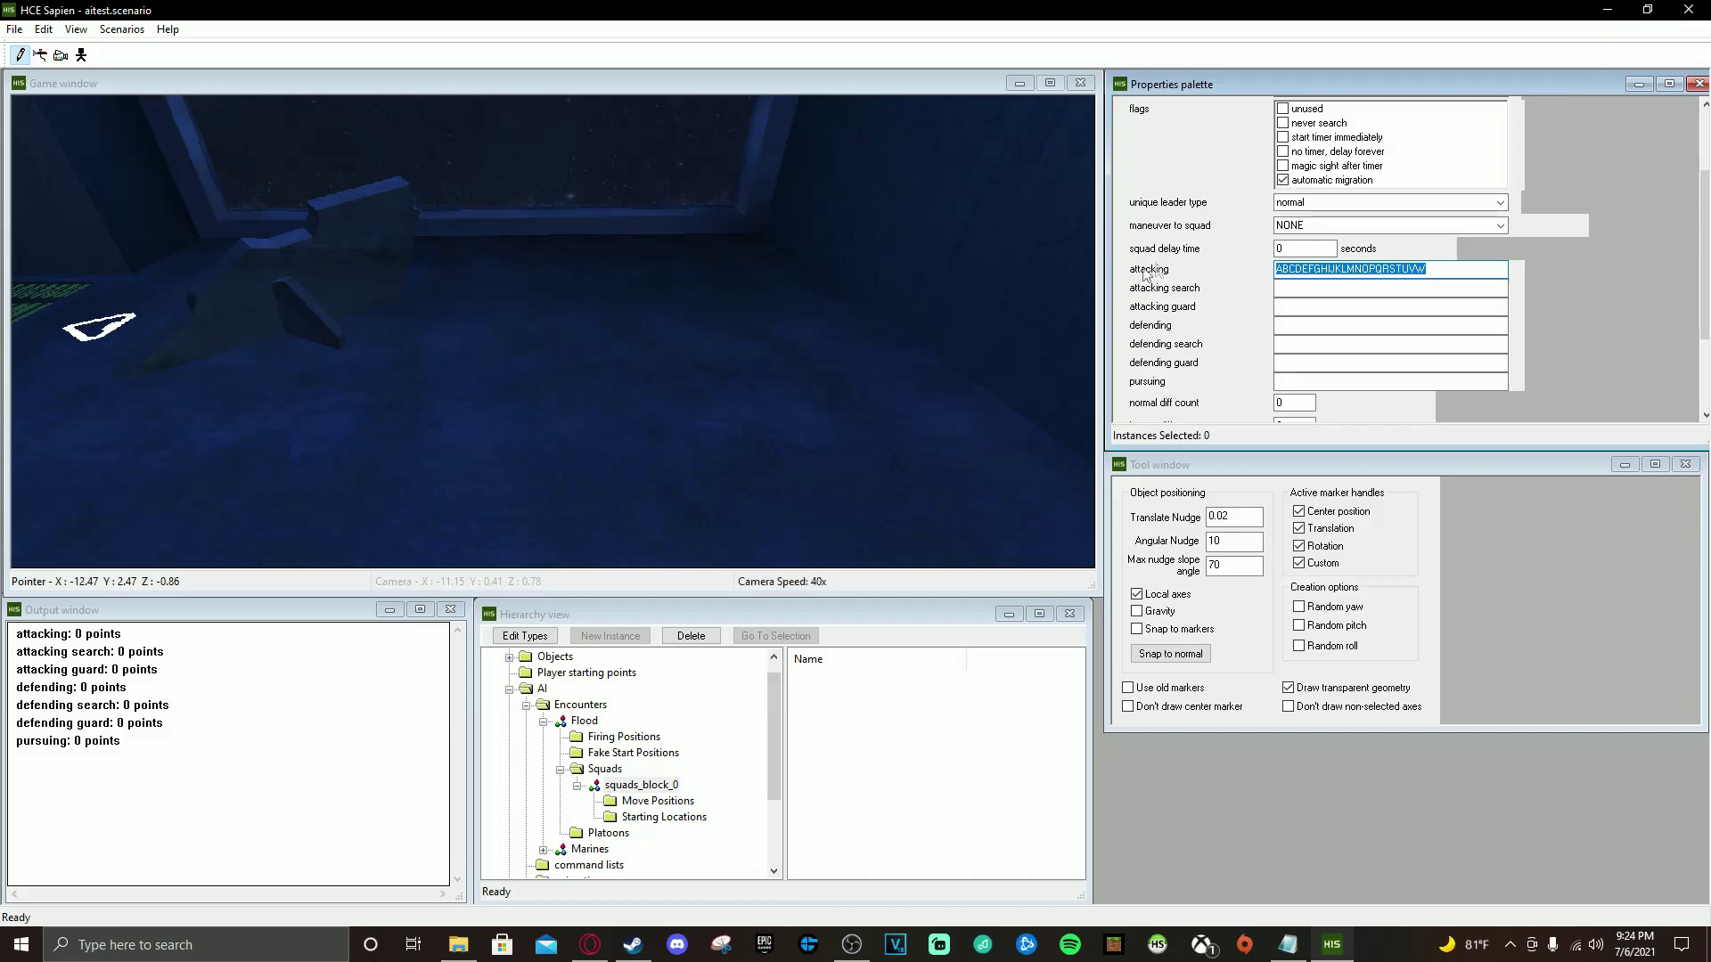
Paste the same letter groups into attacking search, attacking guard, defending, defending search and defending guard
left_click(1314, 287)
key("ctrl+v")
left_click(1303, 307)
key("ctrl+v")
left_click(1290, 325)
key("ctrl+v")
left_click(1303, 344)
key("ctrl+v")
left_click(1311, 363)
key("ctrl+v")
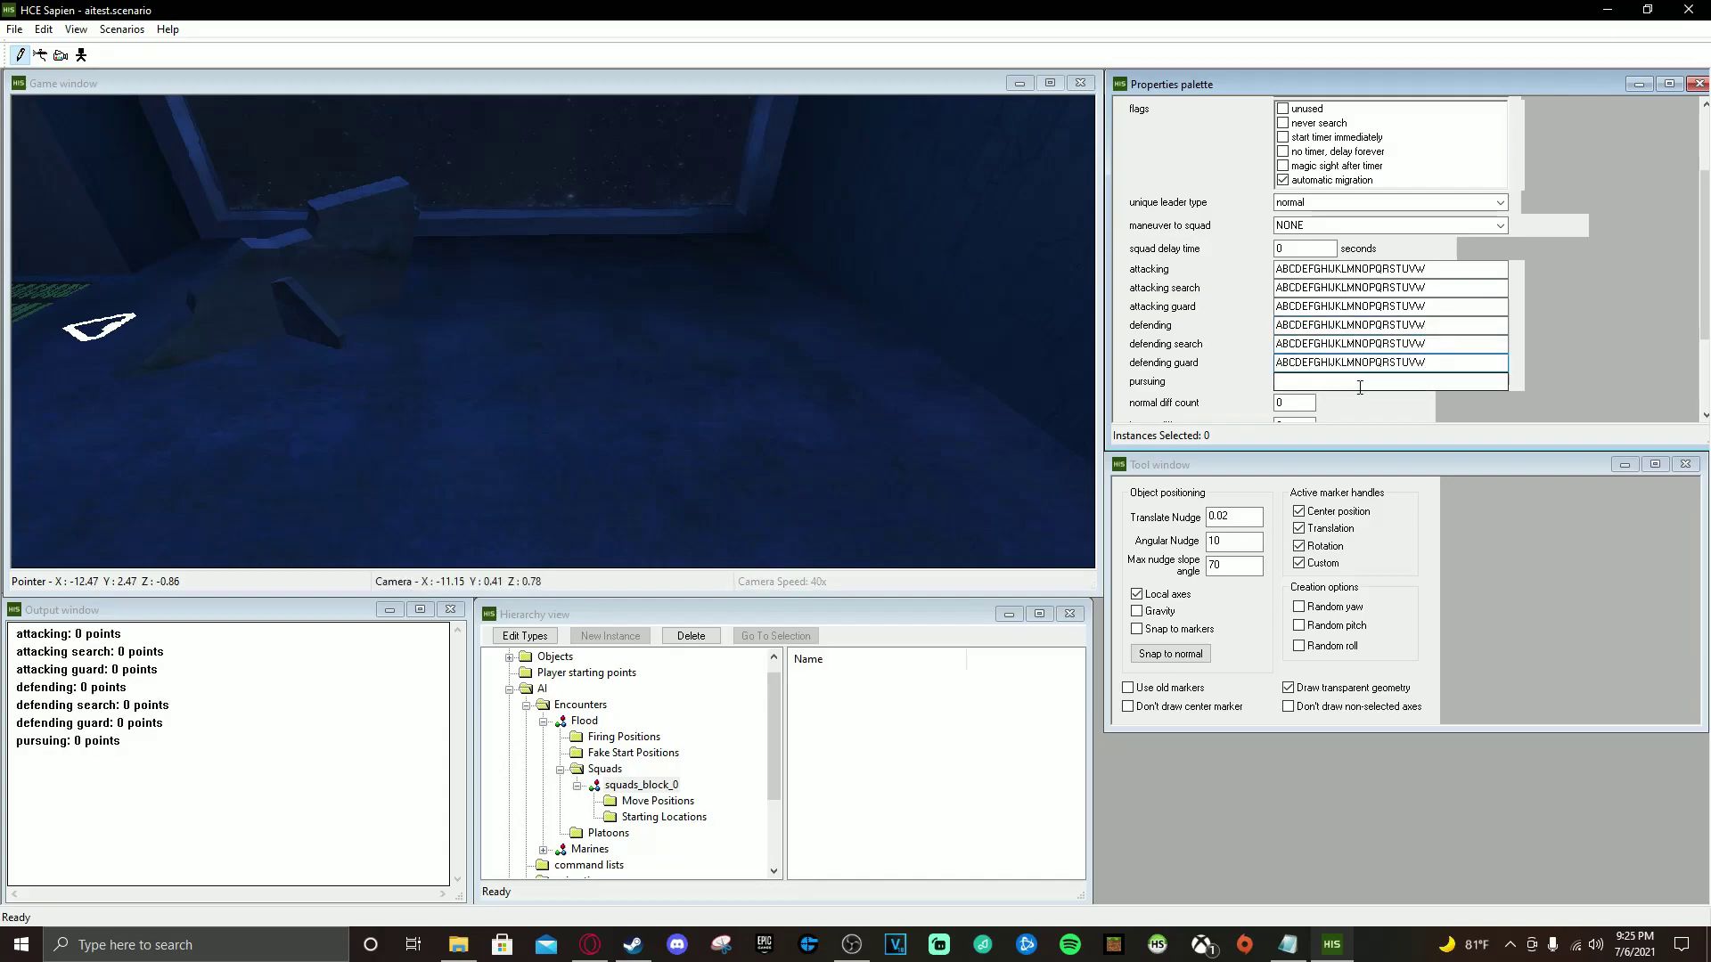
scroll(1548, 368, "down", 1)
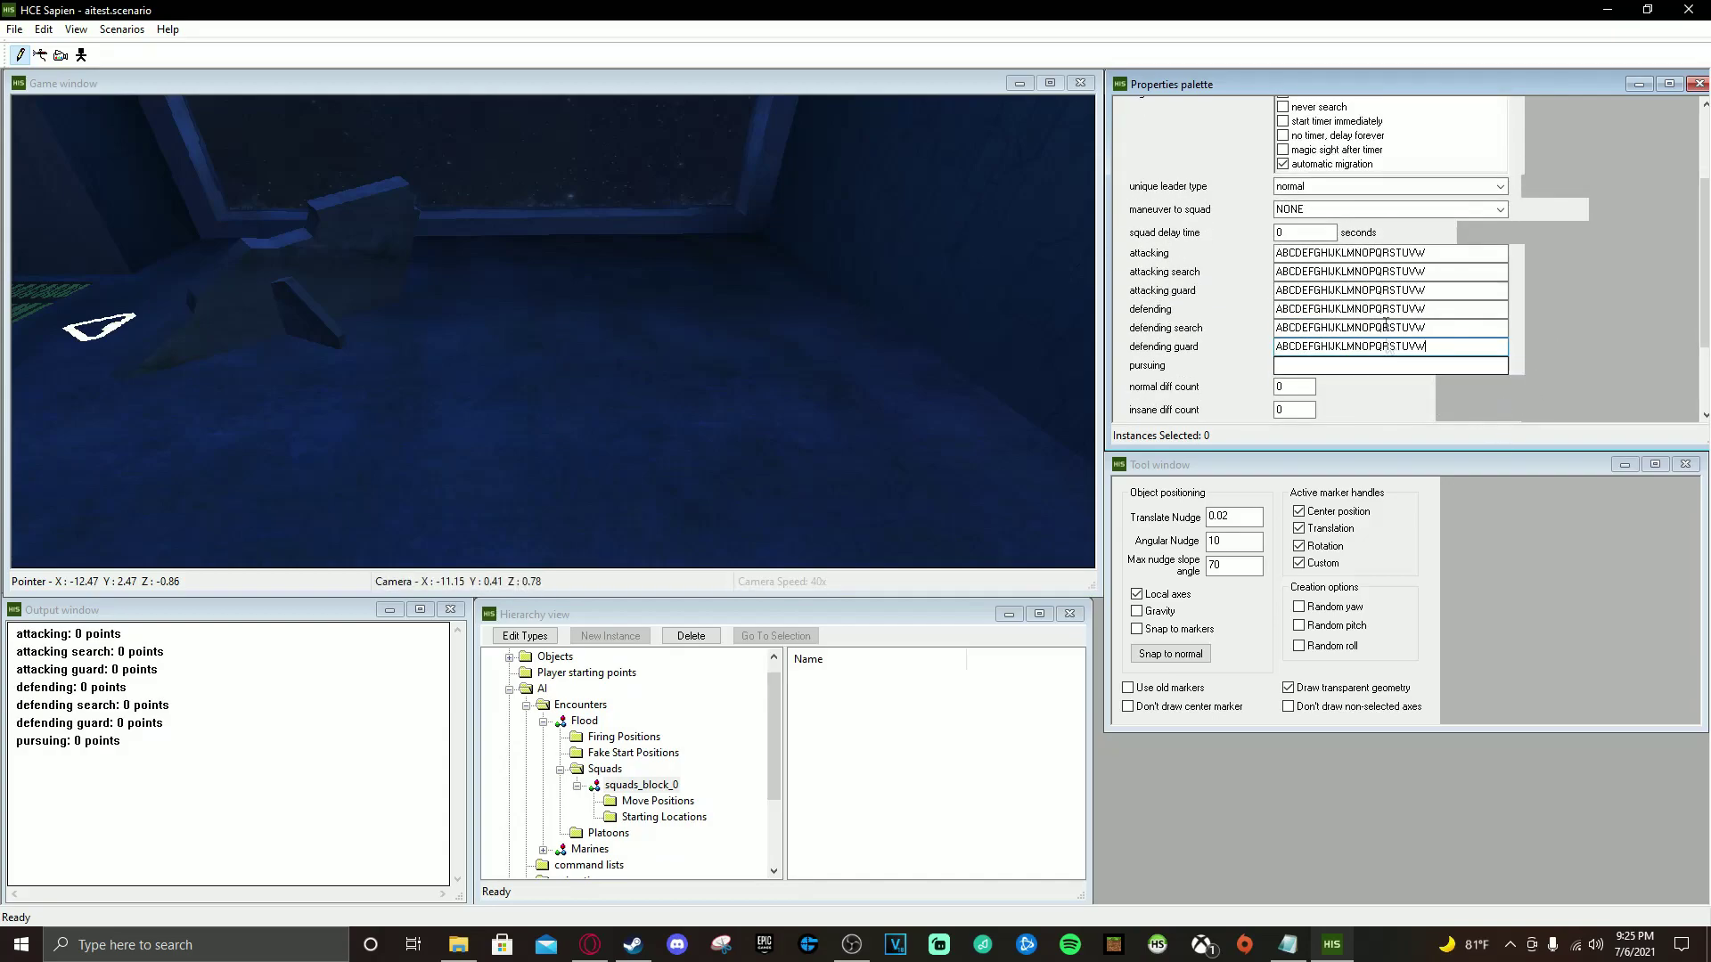
left_click(1615, 271)
Set the squad's normal diff count and insane diff count to 1
scroll(1598, 274, "down", 7)
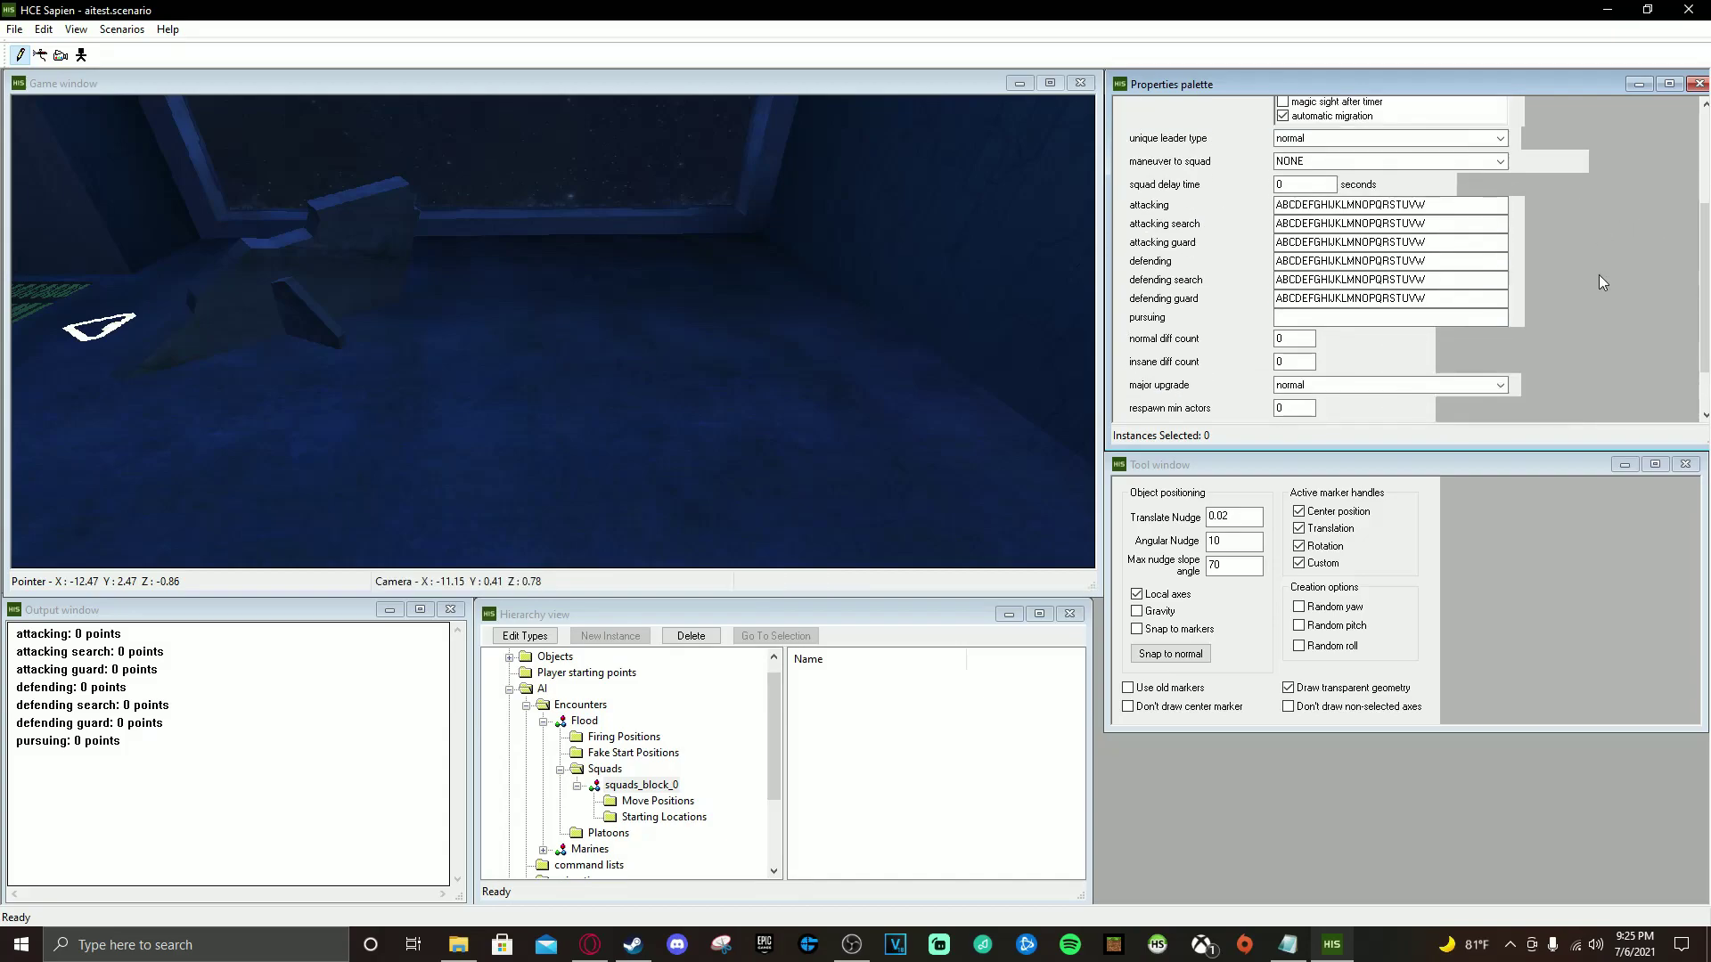
double_click(1285, 273)
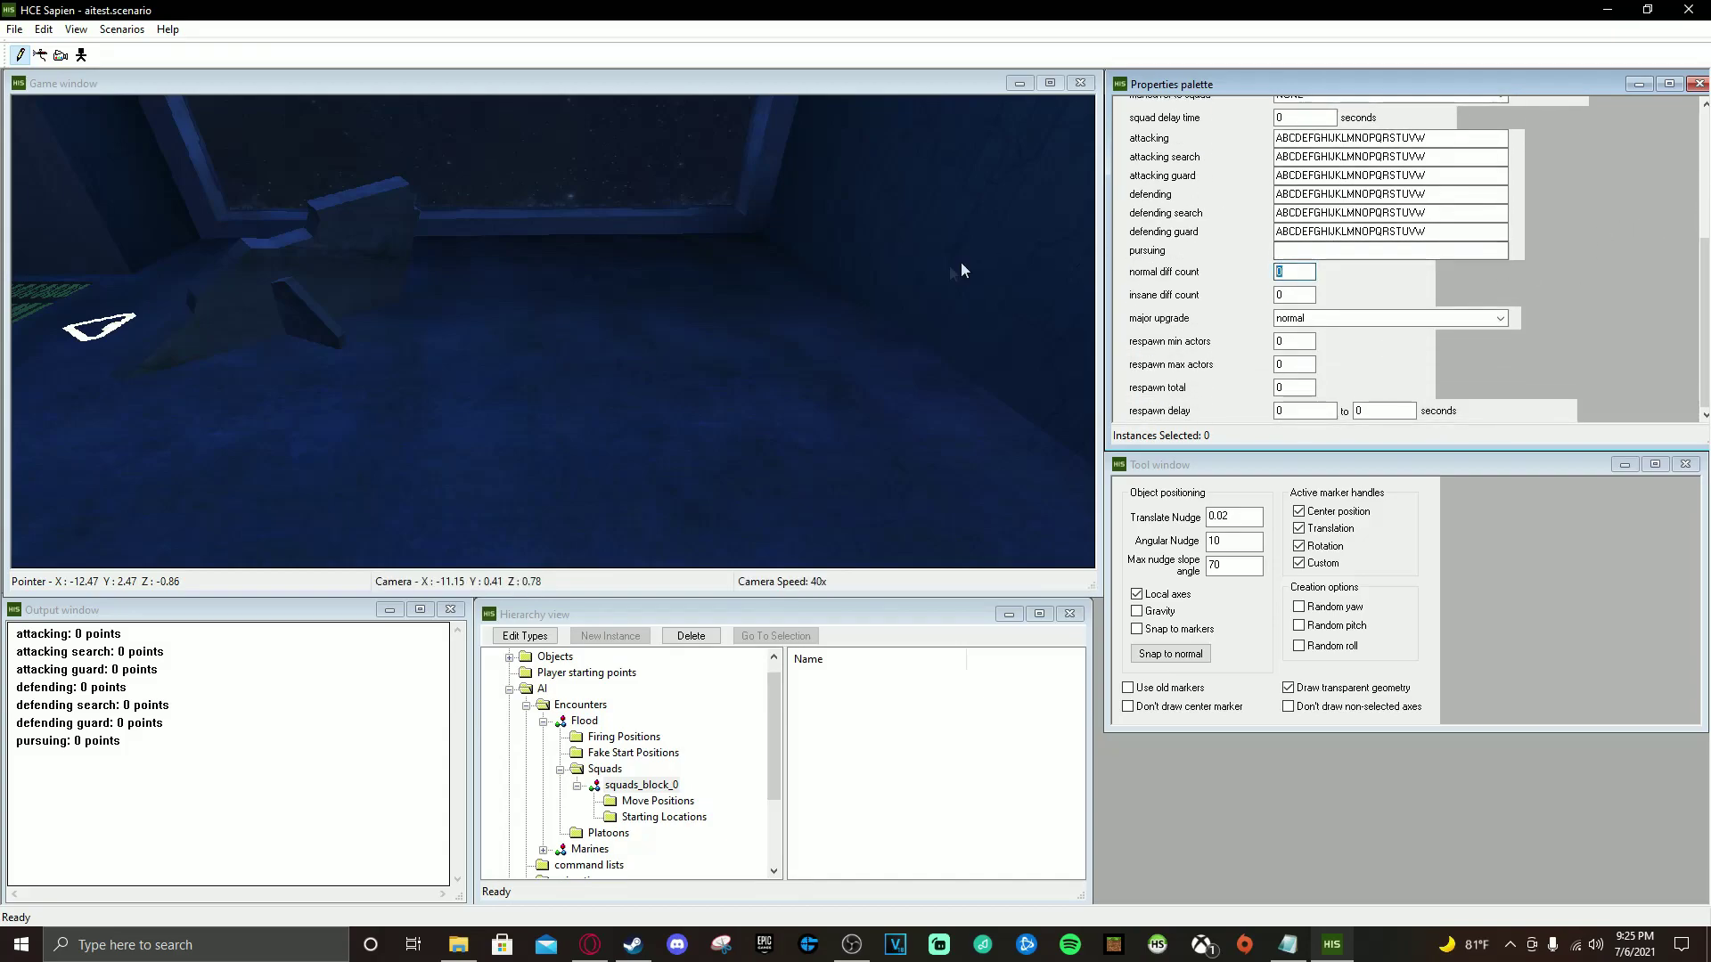
type("1")
left_click(1442, 362)
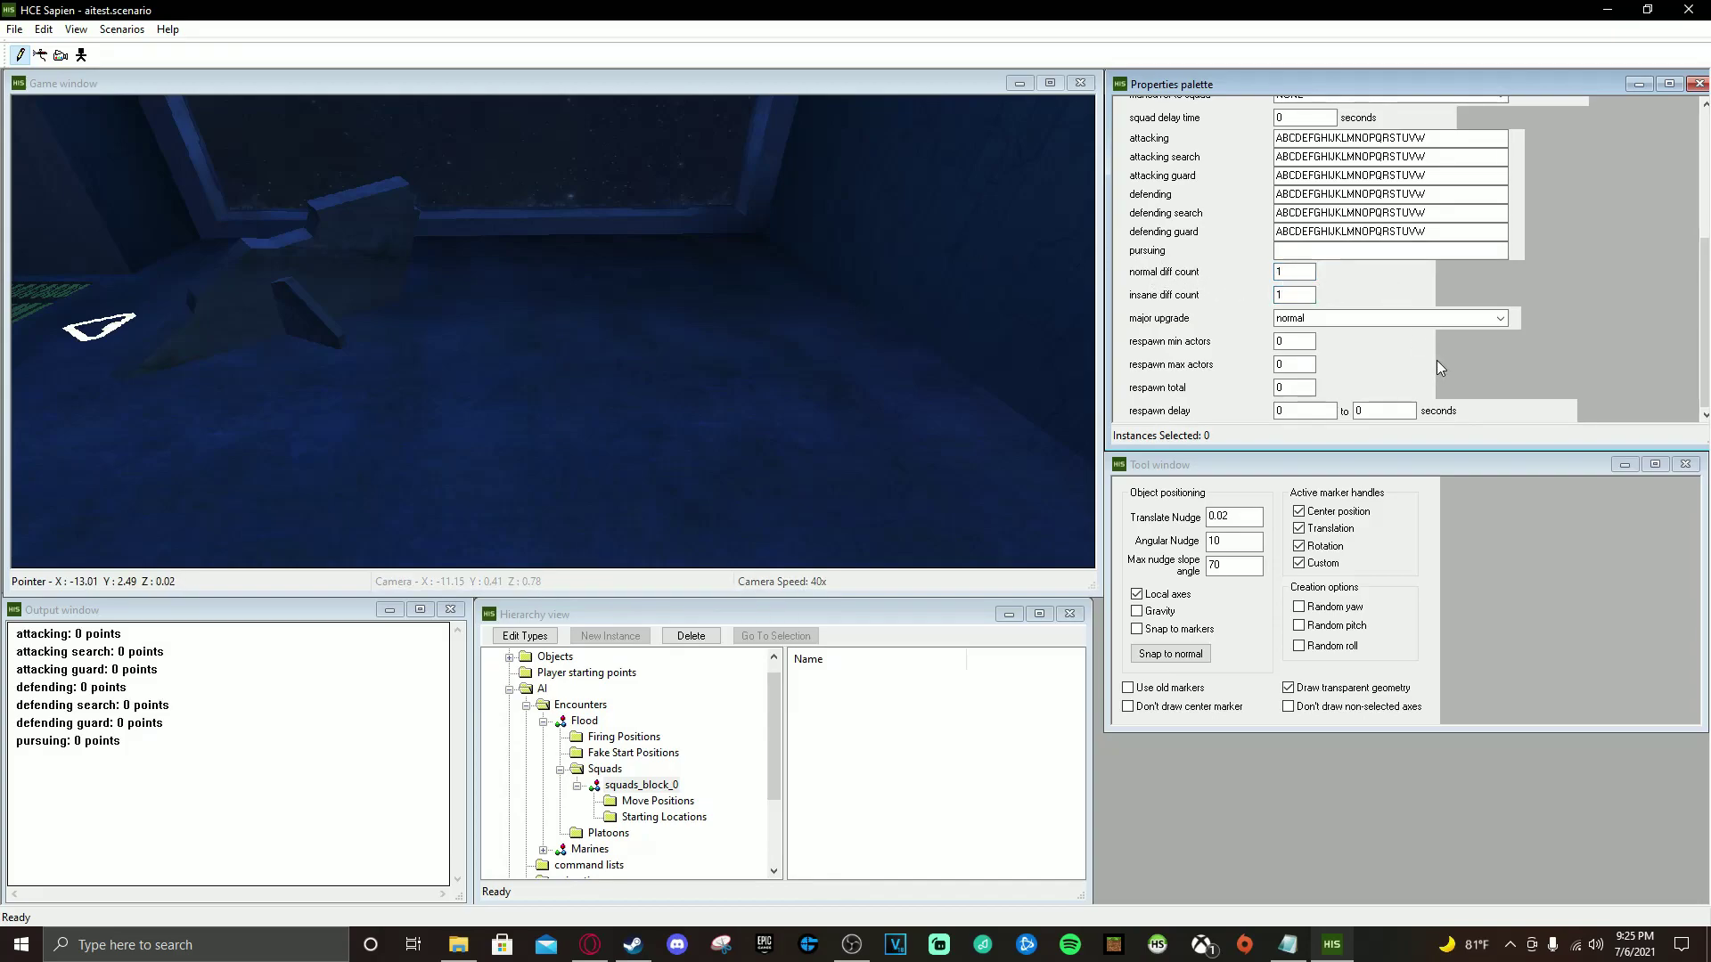
Set the Flood squad's respawn total to 5
left_click_drag(1300, 388, 1166, 367)
type("5")
key("Tab")
scroll(1368, 362, "up", 2)
scroll(1369, 366, "down", 5)
left_click(1445, 371)
left_click(1390, 379)
scroll(1551, 334, "down", 2)
Place three starting locations for the Flood squad, spread over the floor in front of the large window
left_click(638, 816)
middle_click_drag(719, 224, 624, 231)
key("s")
right_click_drag(708, 267, 546, 252)
left_click(529, 249)
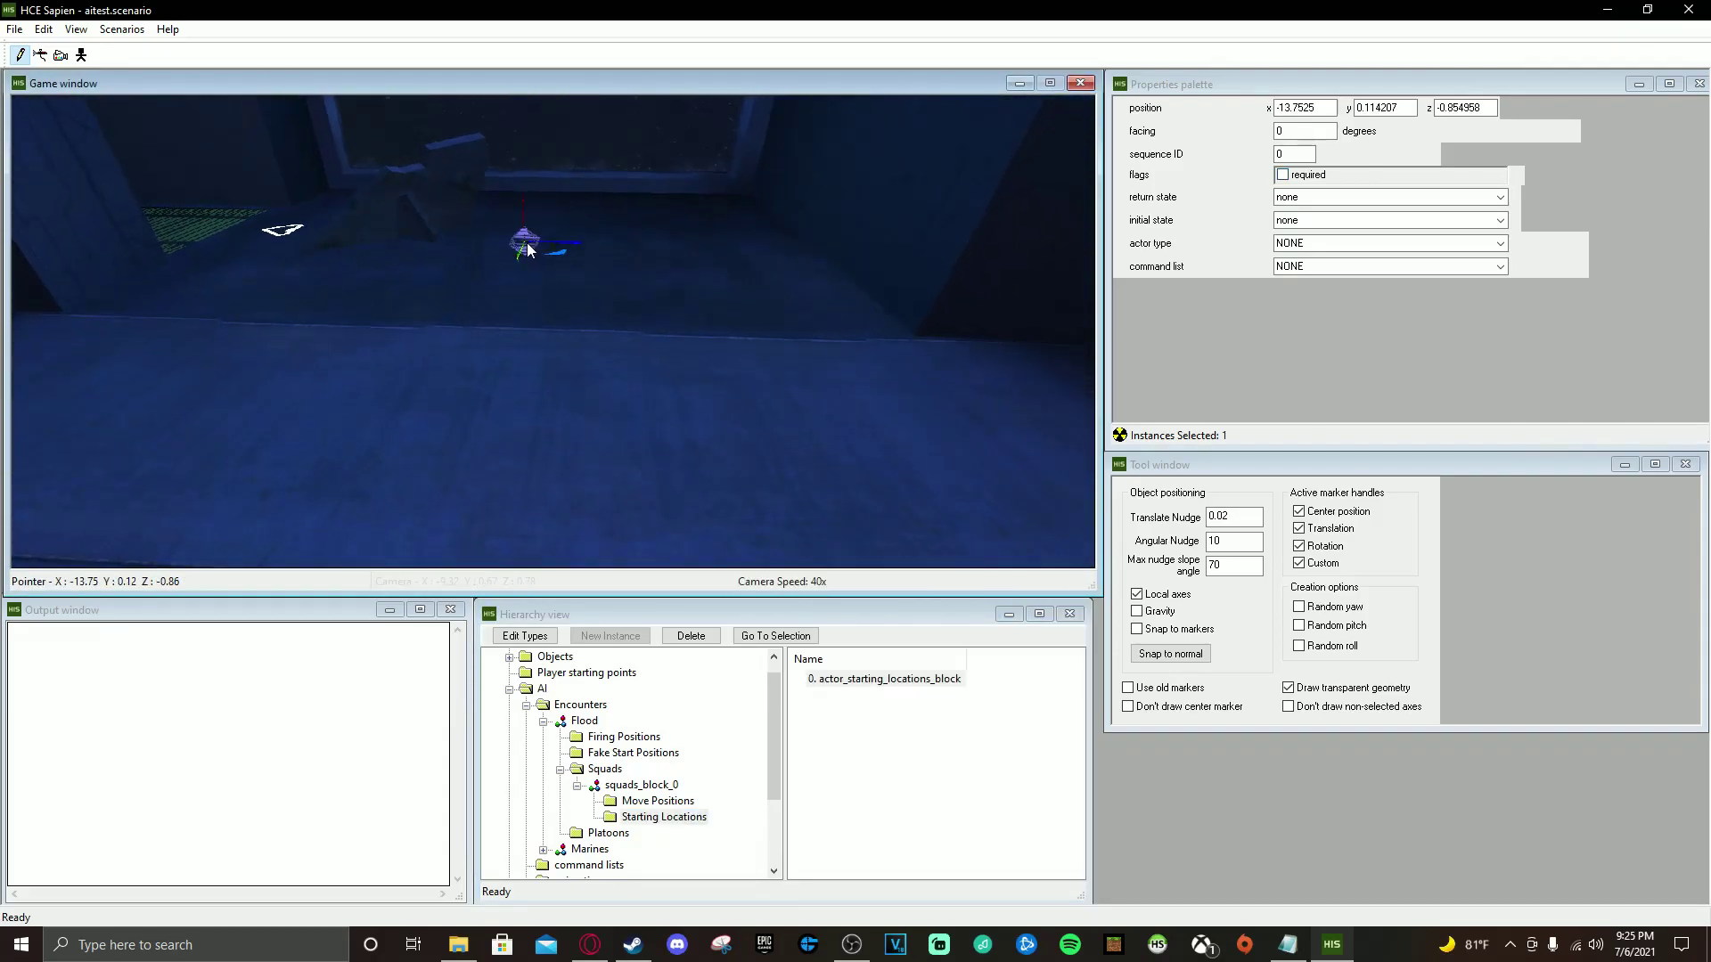
left_click(677, 264)
left_click(727, 223)
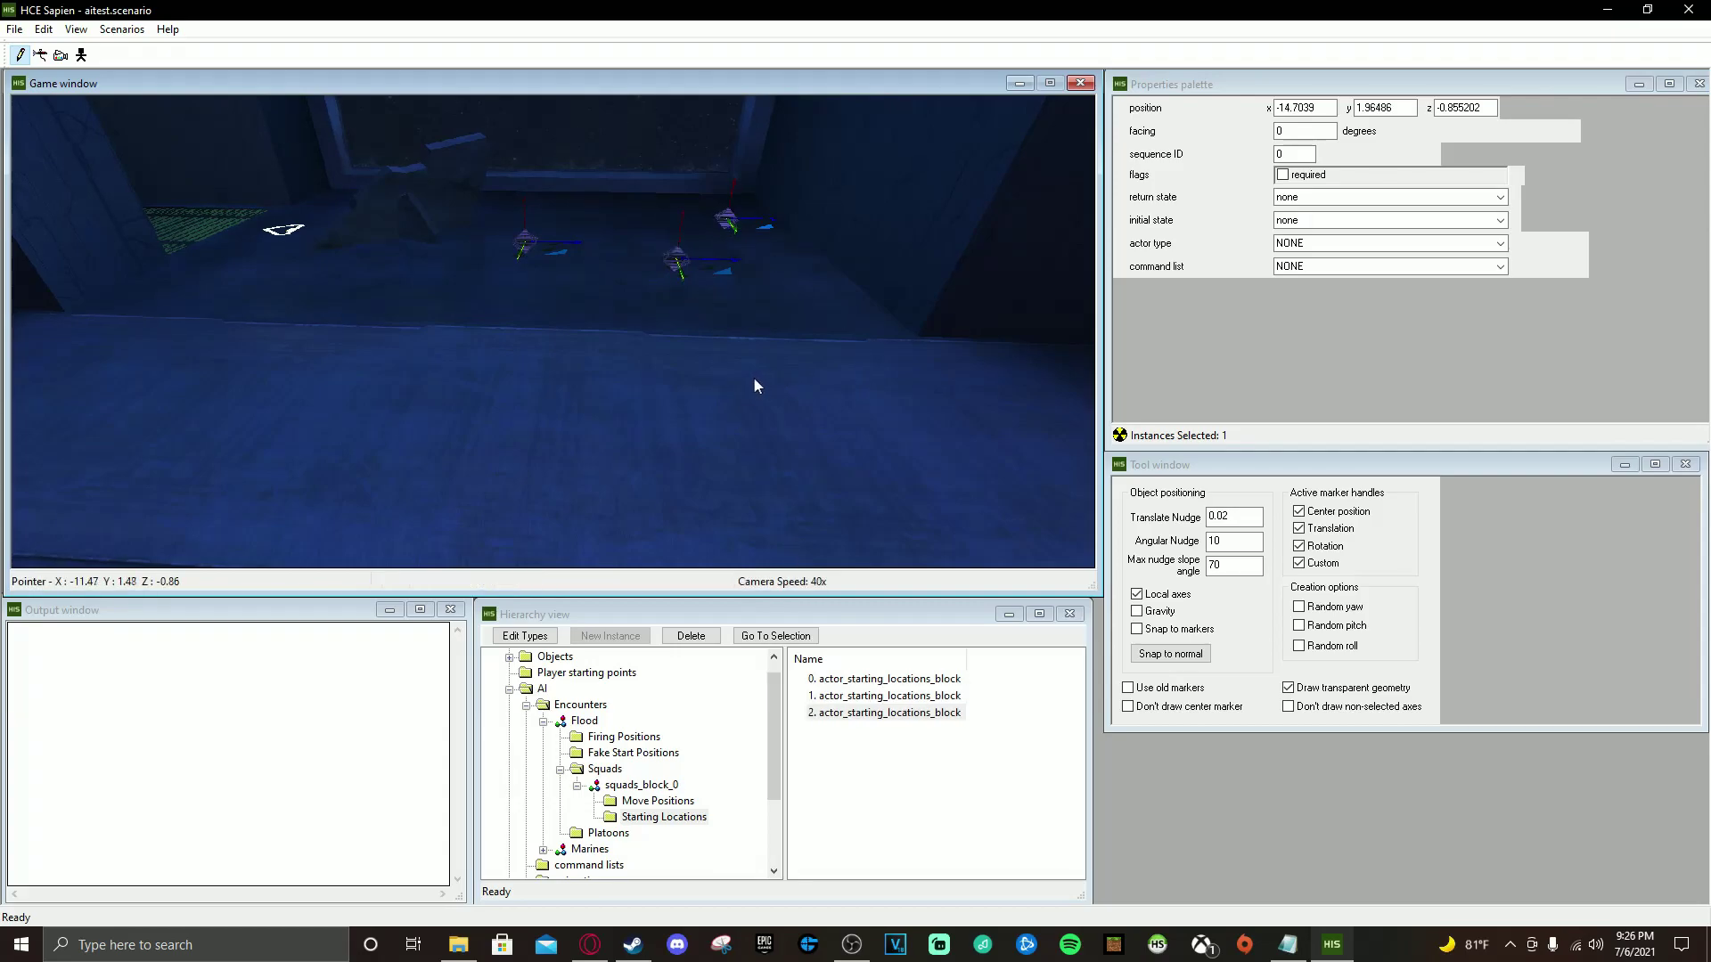
Place seven move positions for the Flood squad, leading from the ledge in front of the starting locations along the bridge
key("w")
mouse_move(691, 407)
middle_mouse_down()
mouse_move(900, 419)
mouse_move(693, 412)
middle_mouse_up()
key("w")
key("s")
left_click(658, 801)
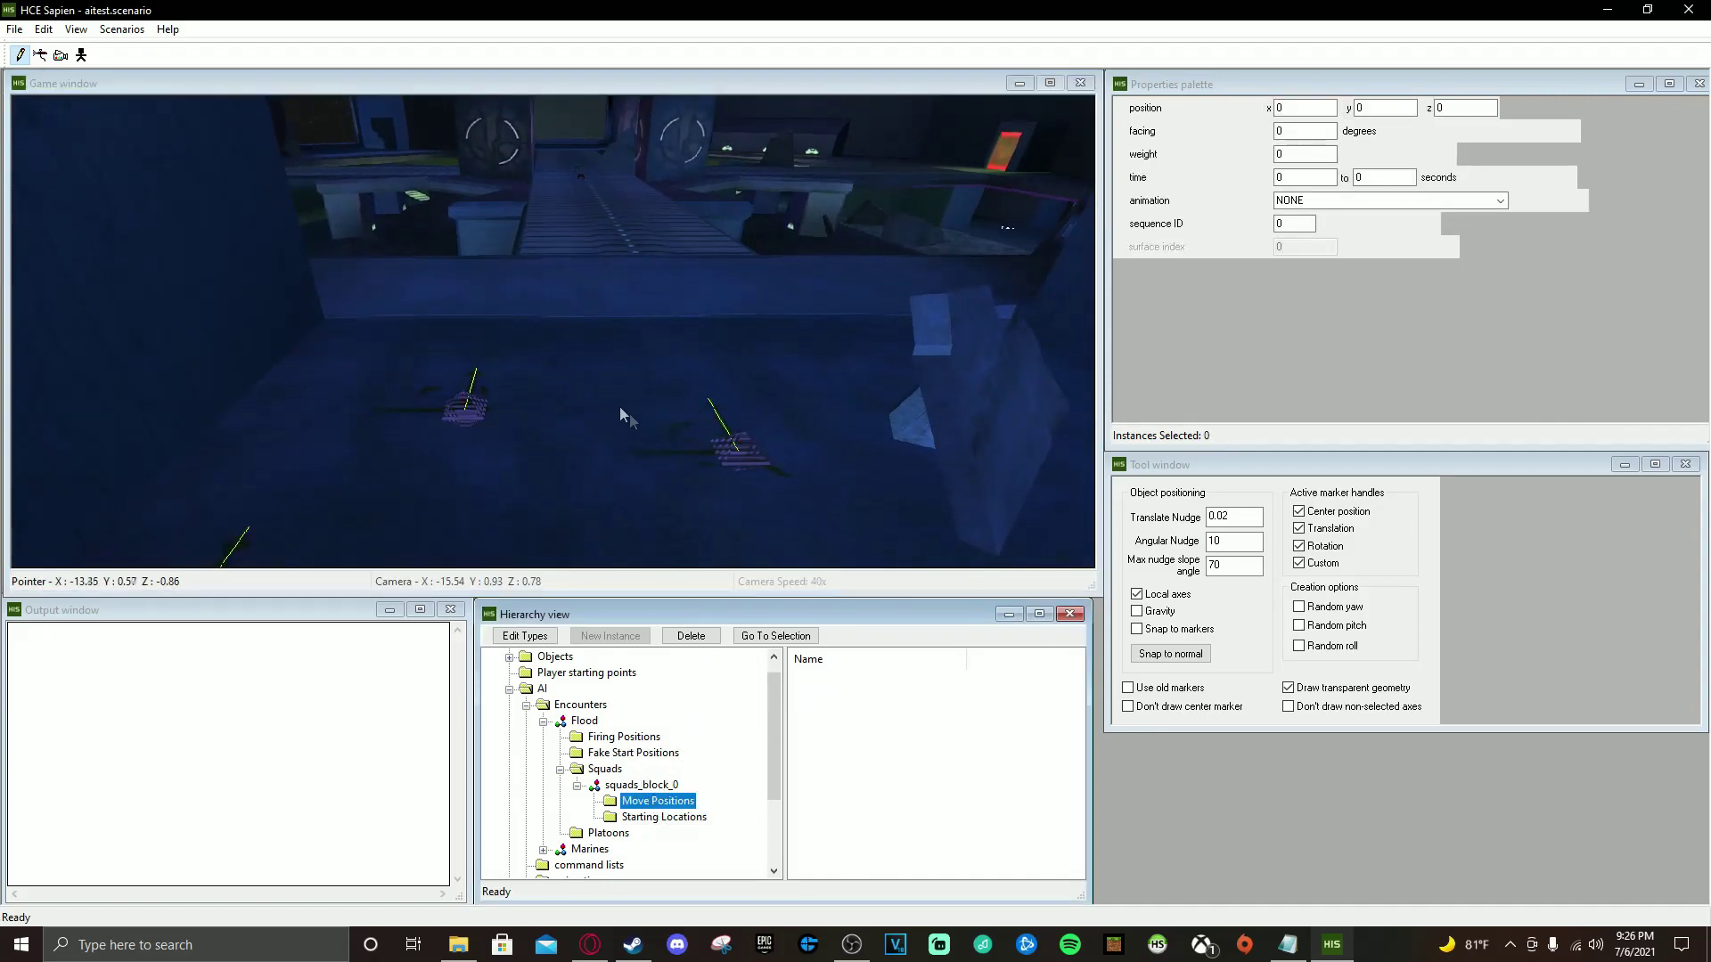
left_click(572, 299)
left_click(689, 284)
left_click(638, 226)
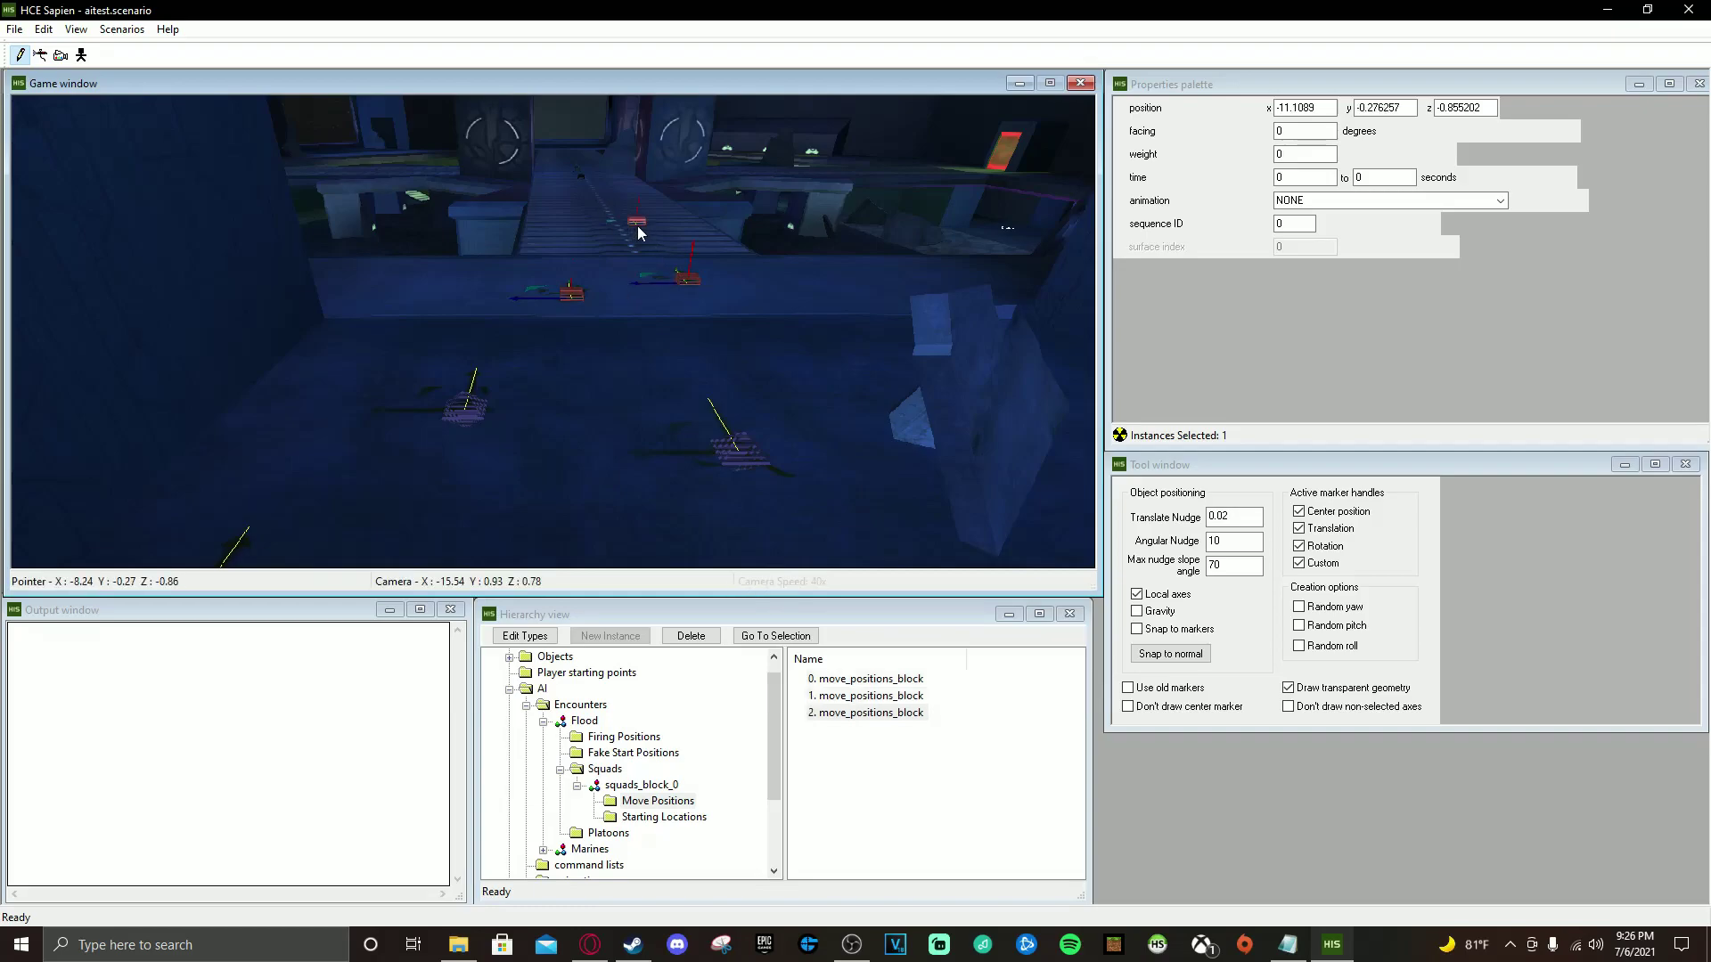
left_click(565, 216)
left_click(610, 200)
left_click(627, 182)
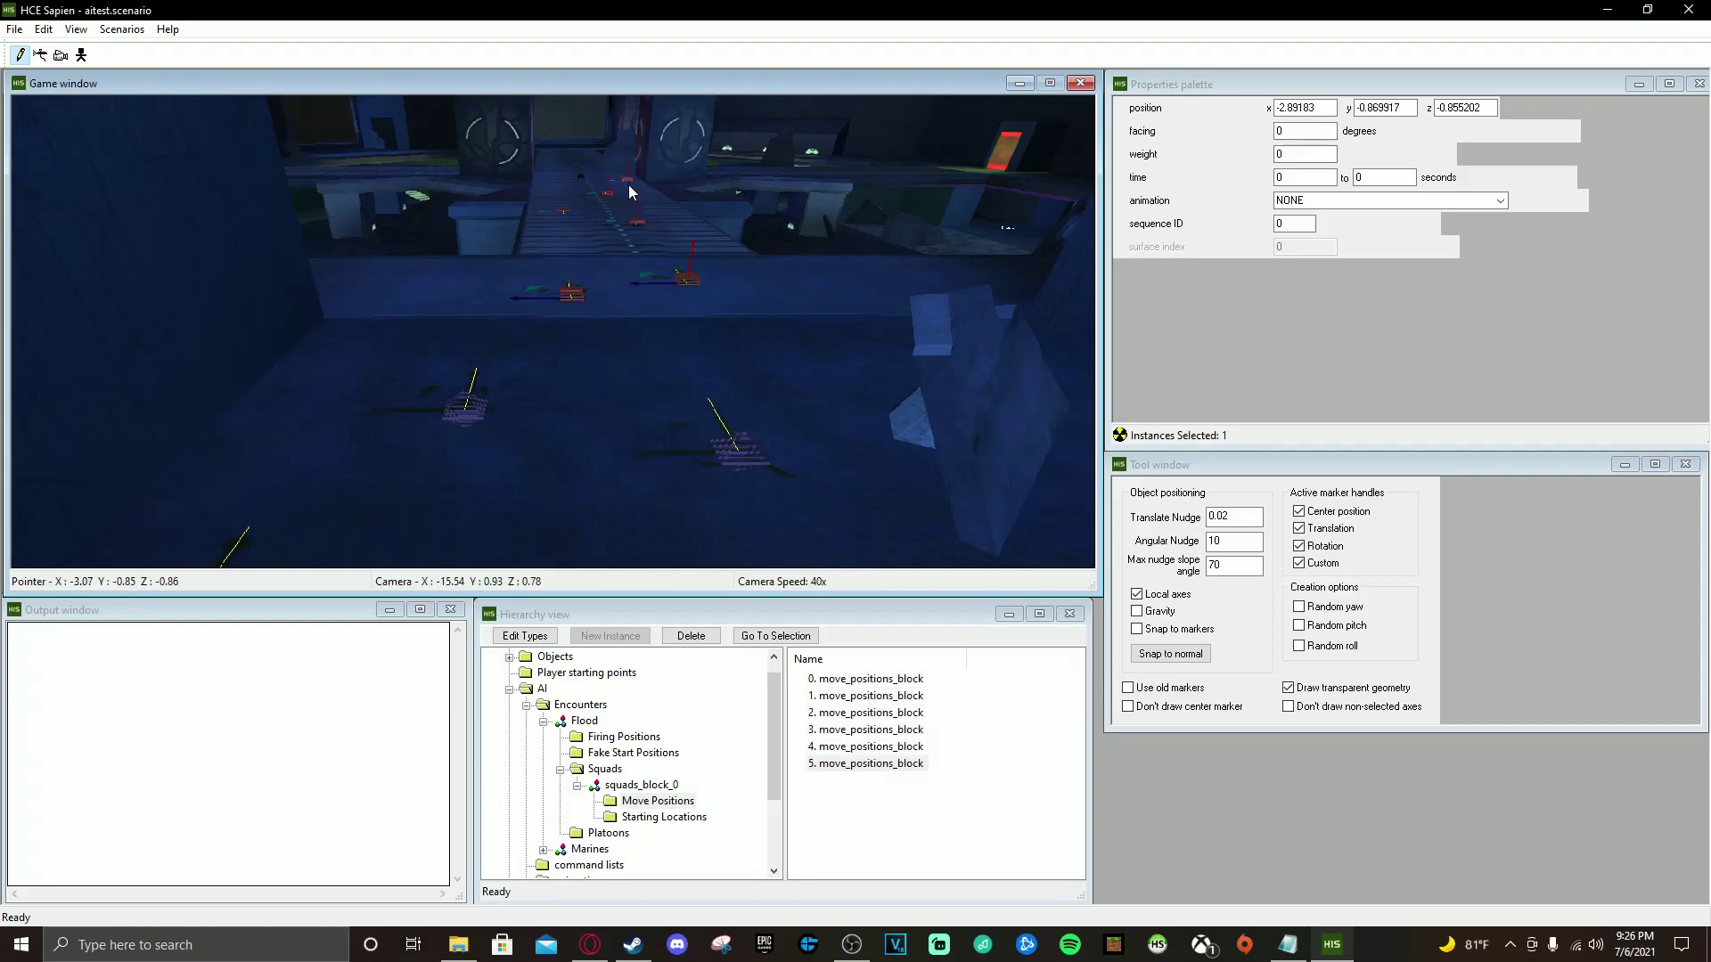
left_click(561, 175)
Add two more Flood move positions farther along the bridge, near the crates between the pillars
key("w")
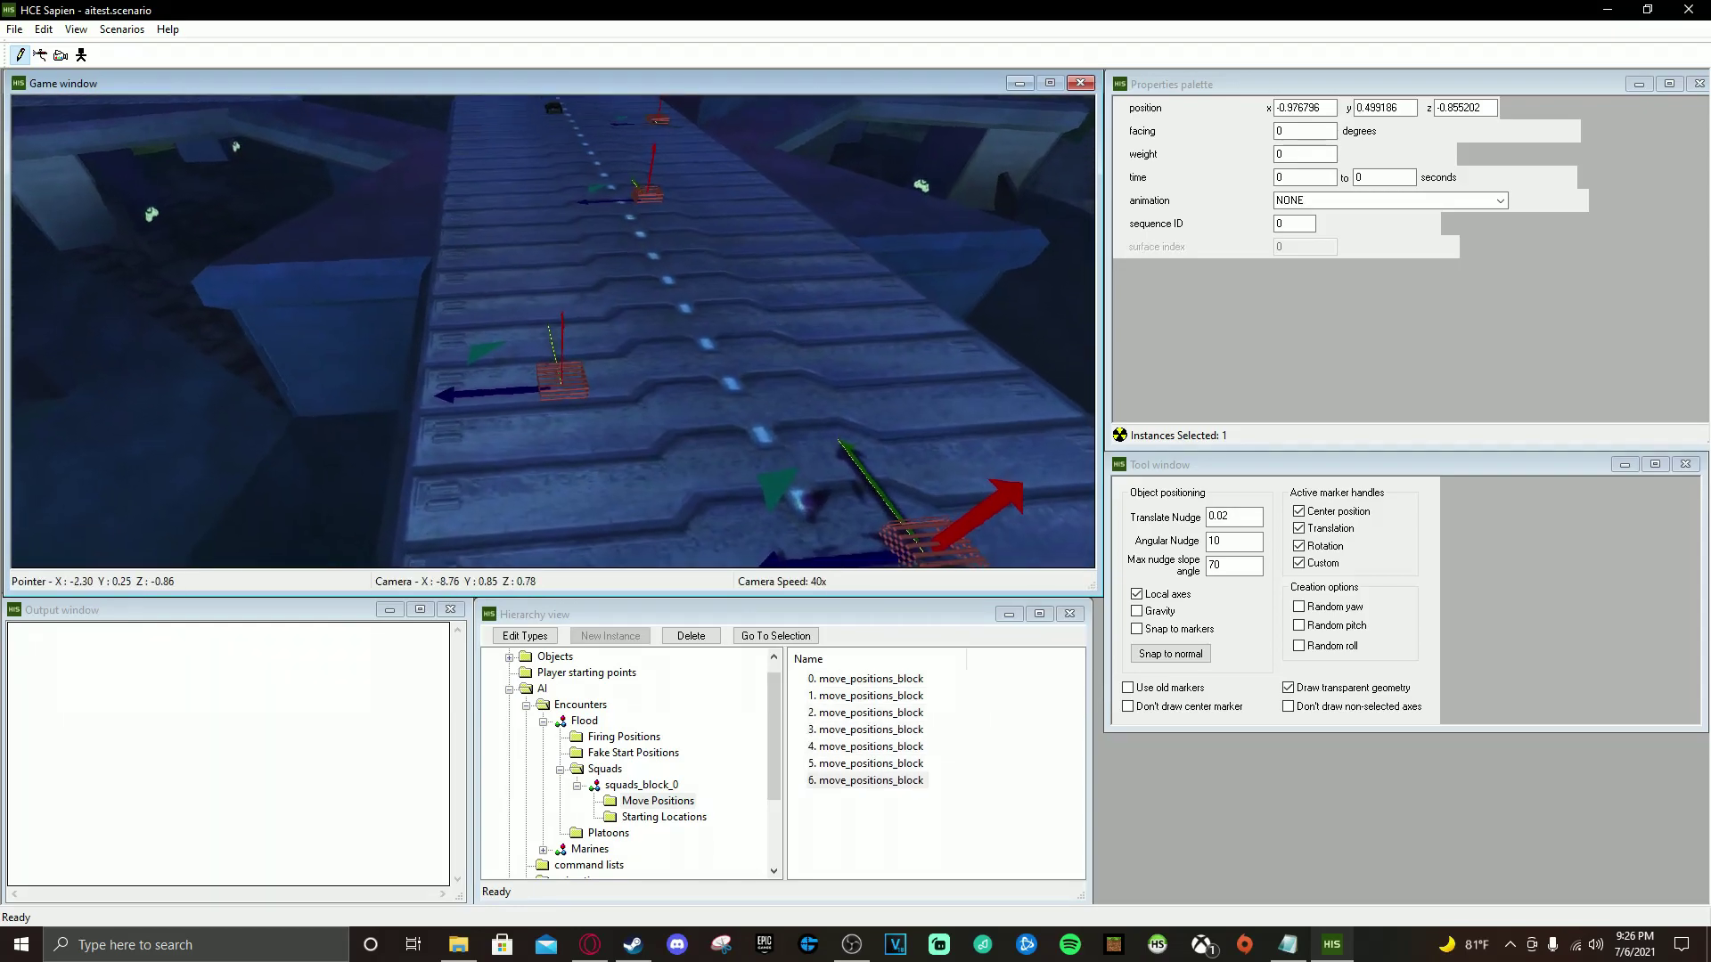
left_click(516, 126)
key("w")
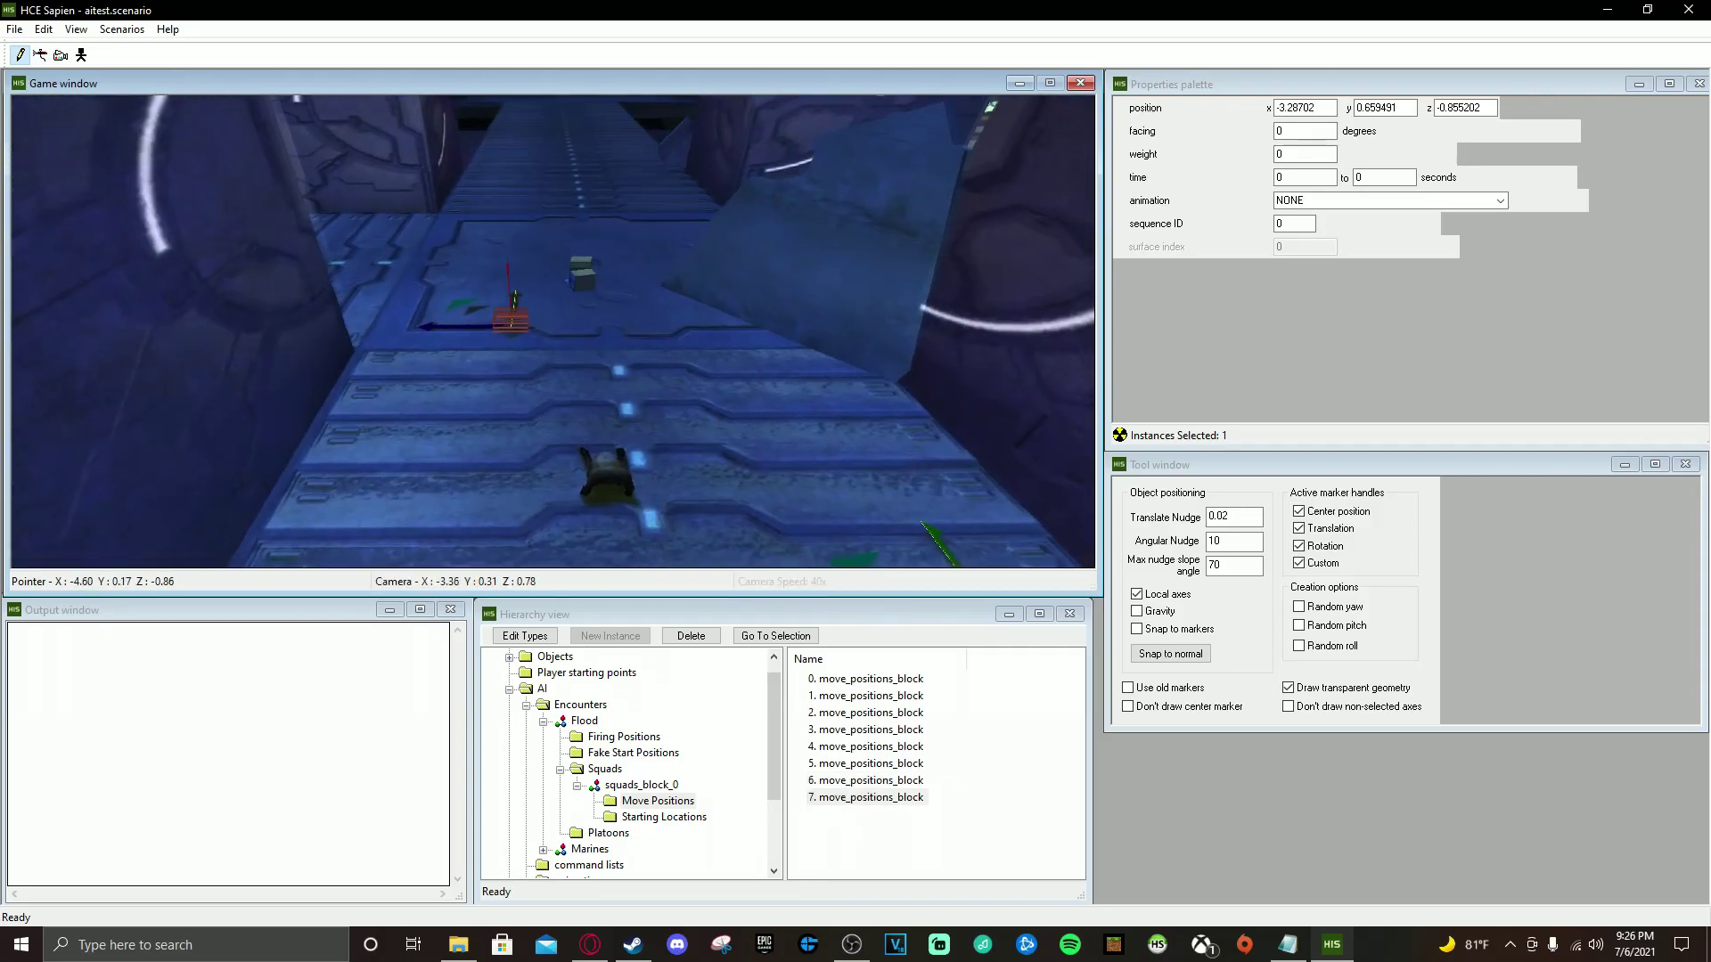
left_click(575, 121)
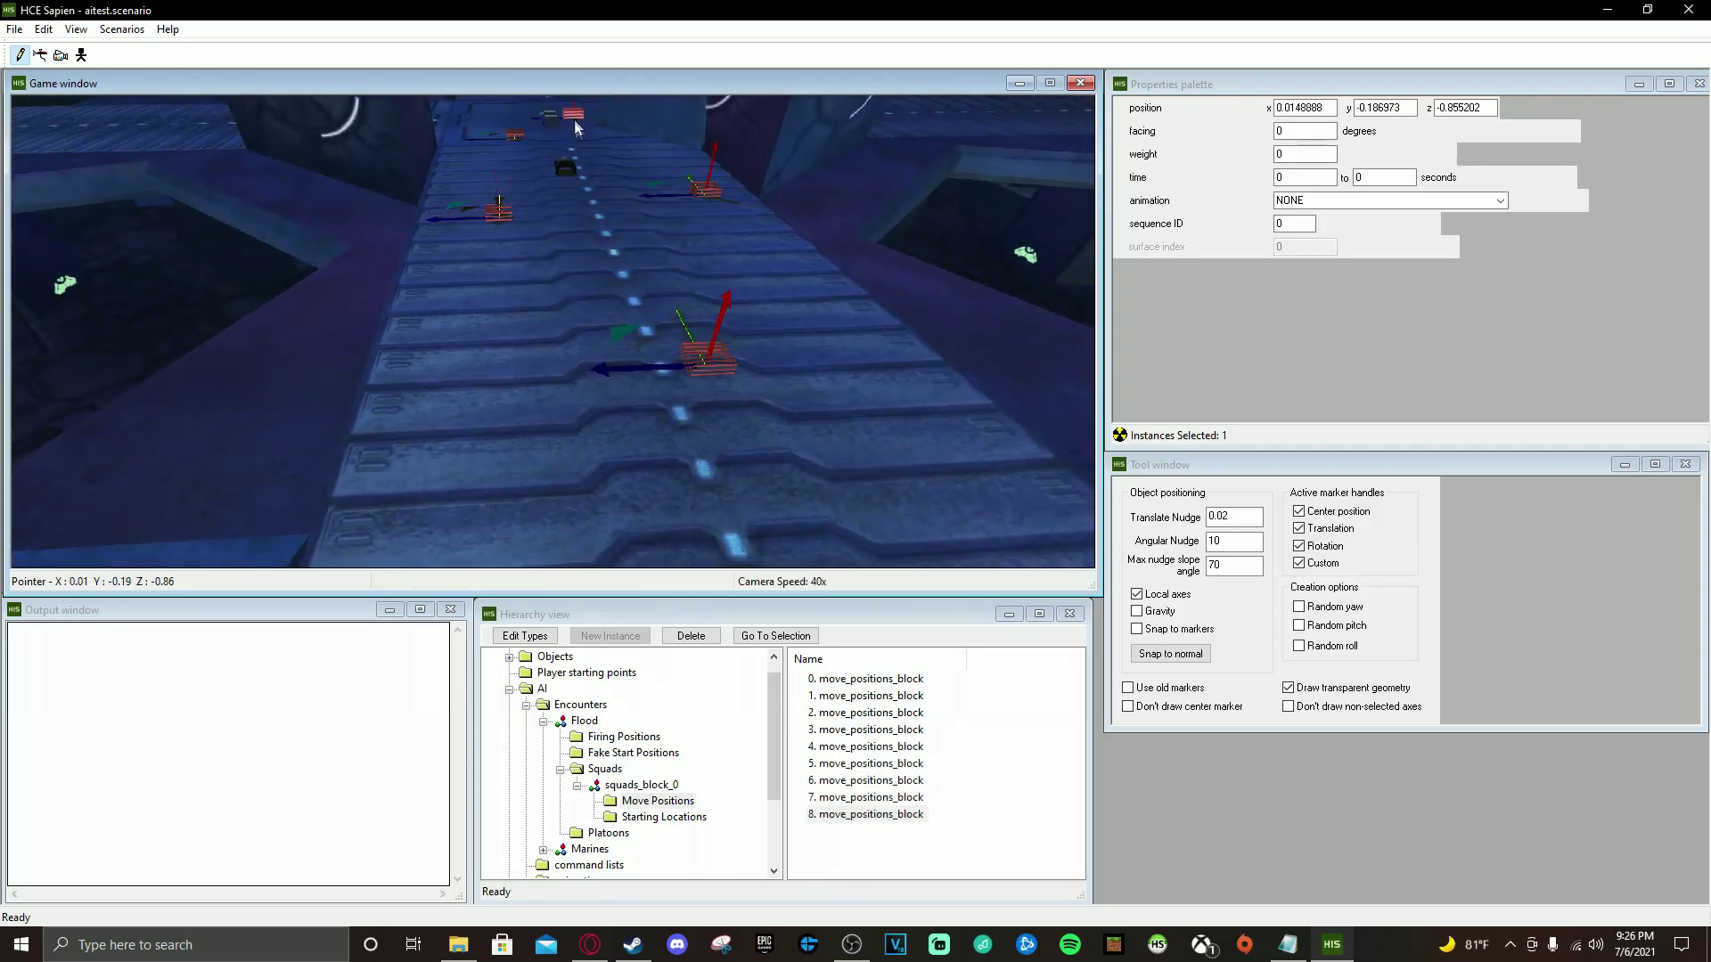
key("w")
key("s")
key("w")
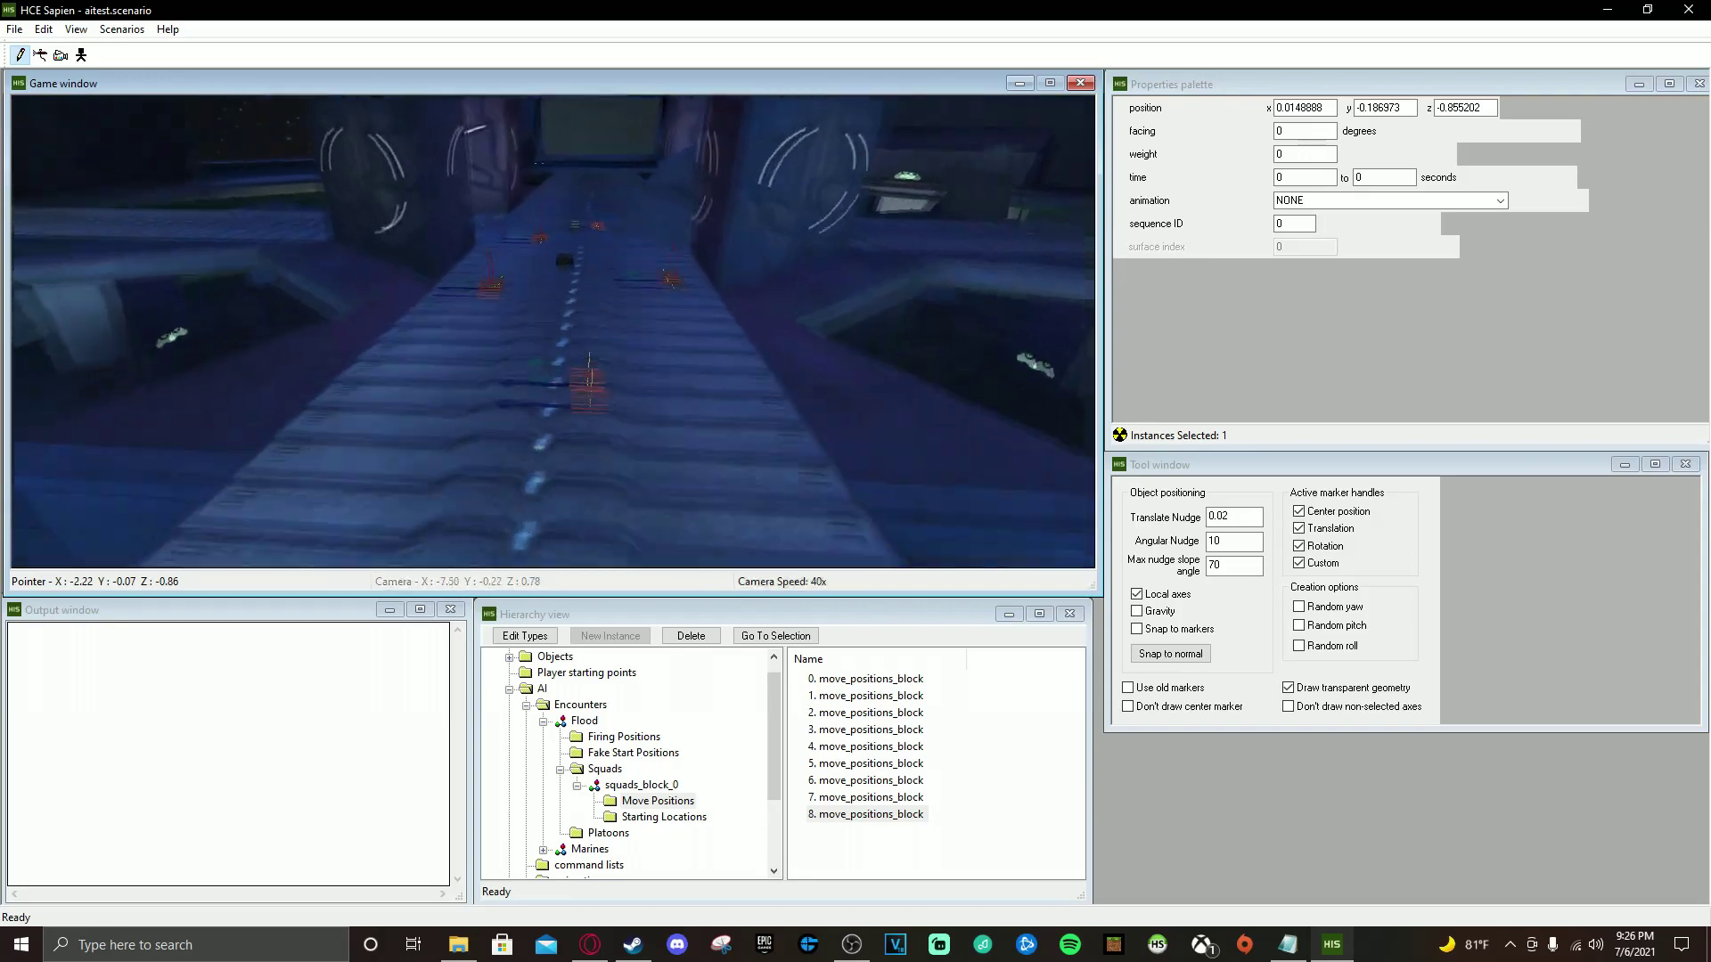
Place nine group A firing positions for the Flood encounter along the near stretch of the bridge
left_click(597, 739)
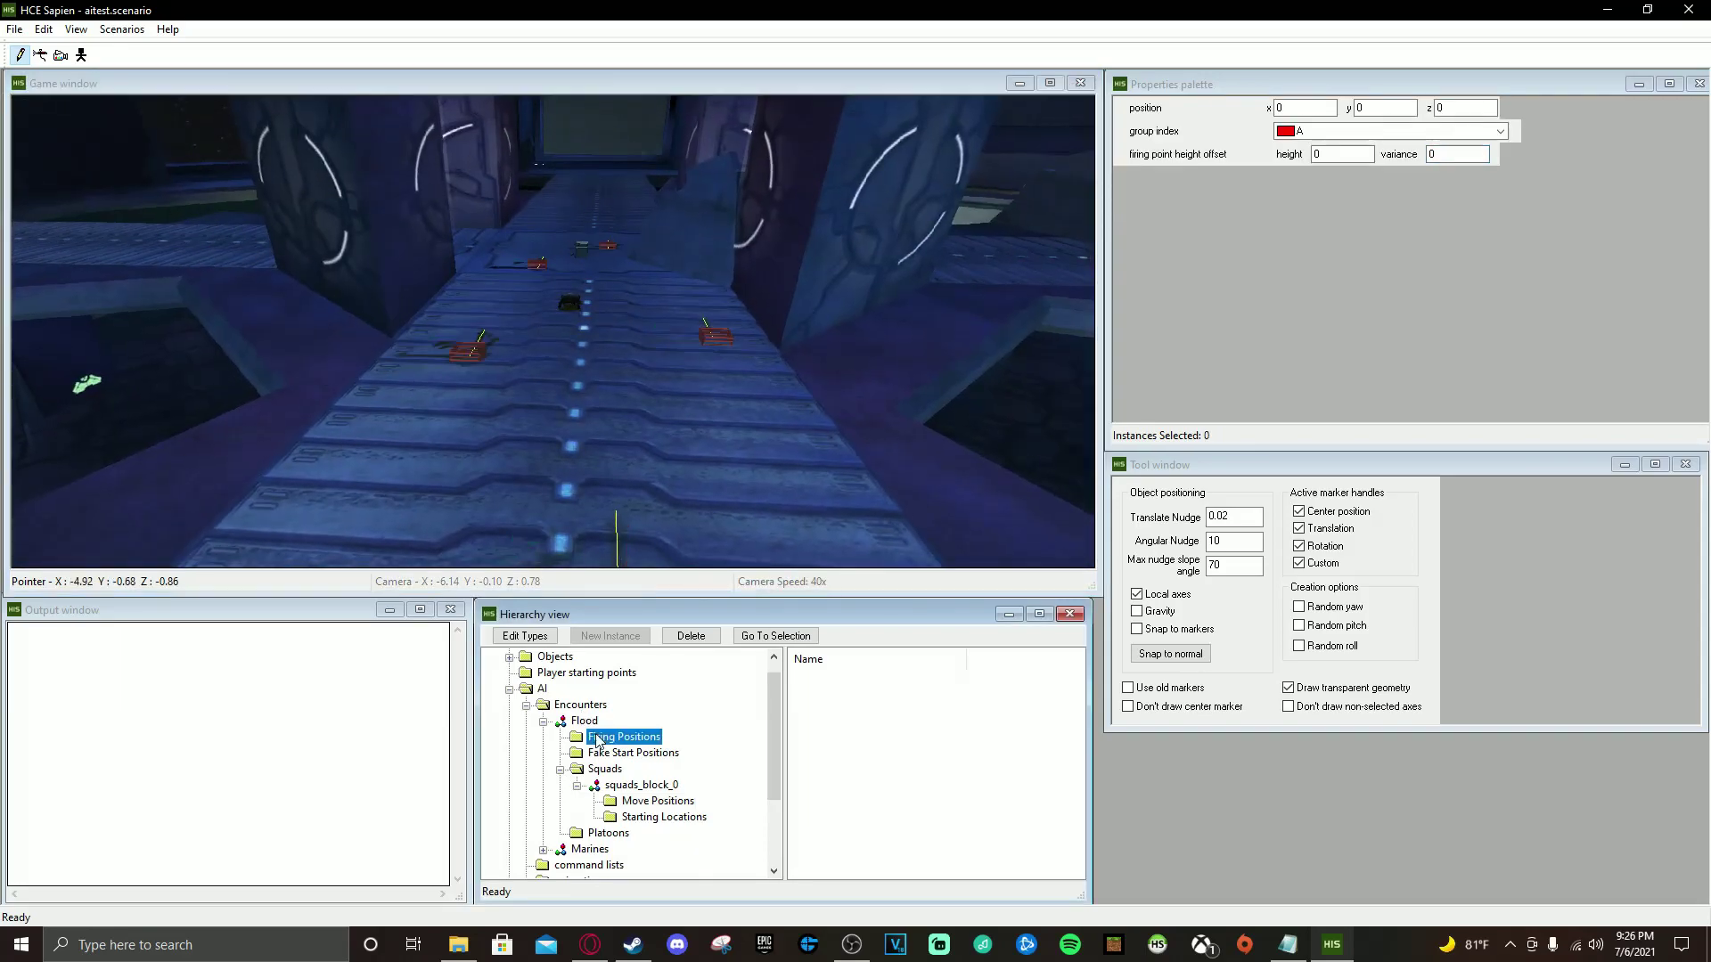
key("s")
middle_click_drag(654, 483, 677, 436)
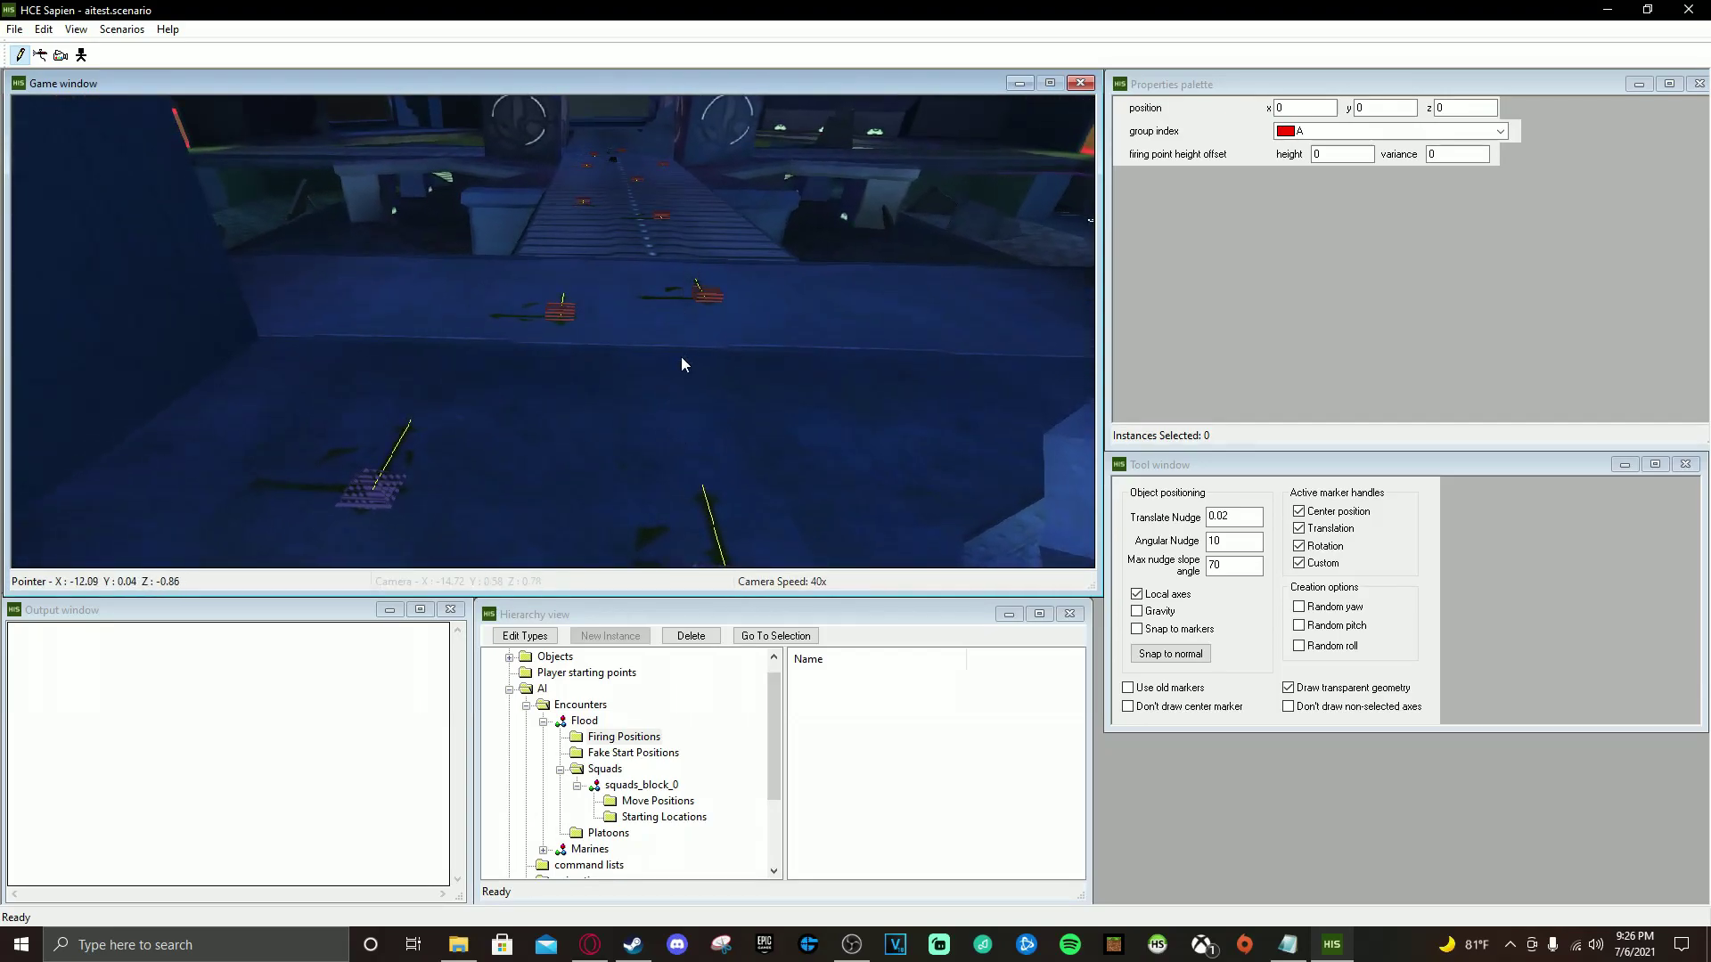
left_click(704, 243)
left_click(613, 238)
left_click(680, 193)
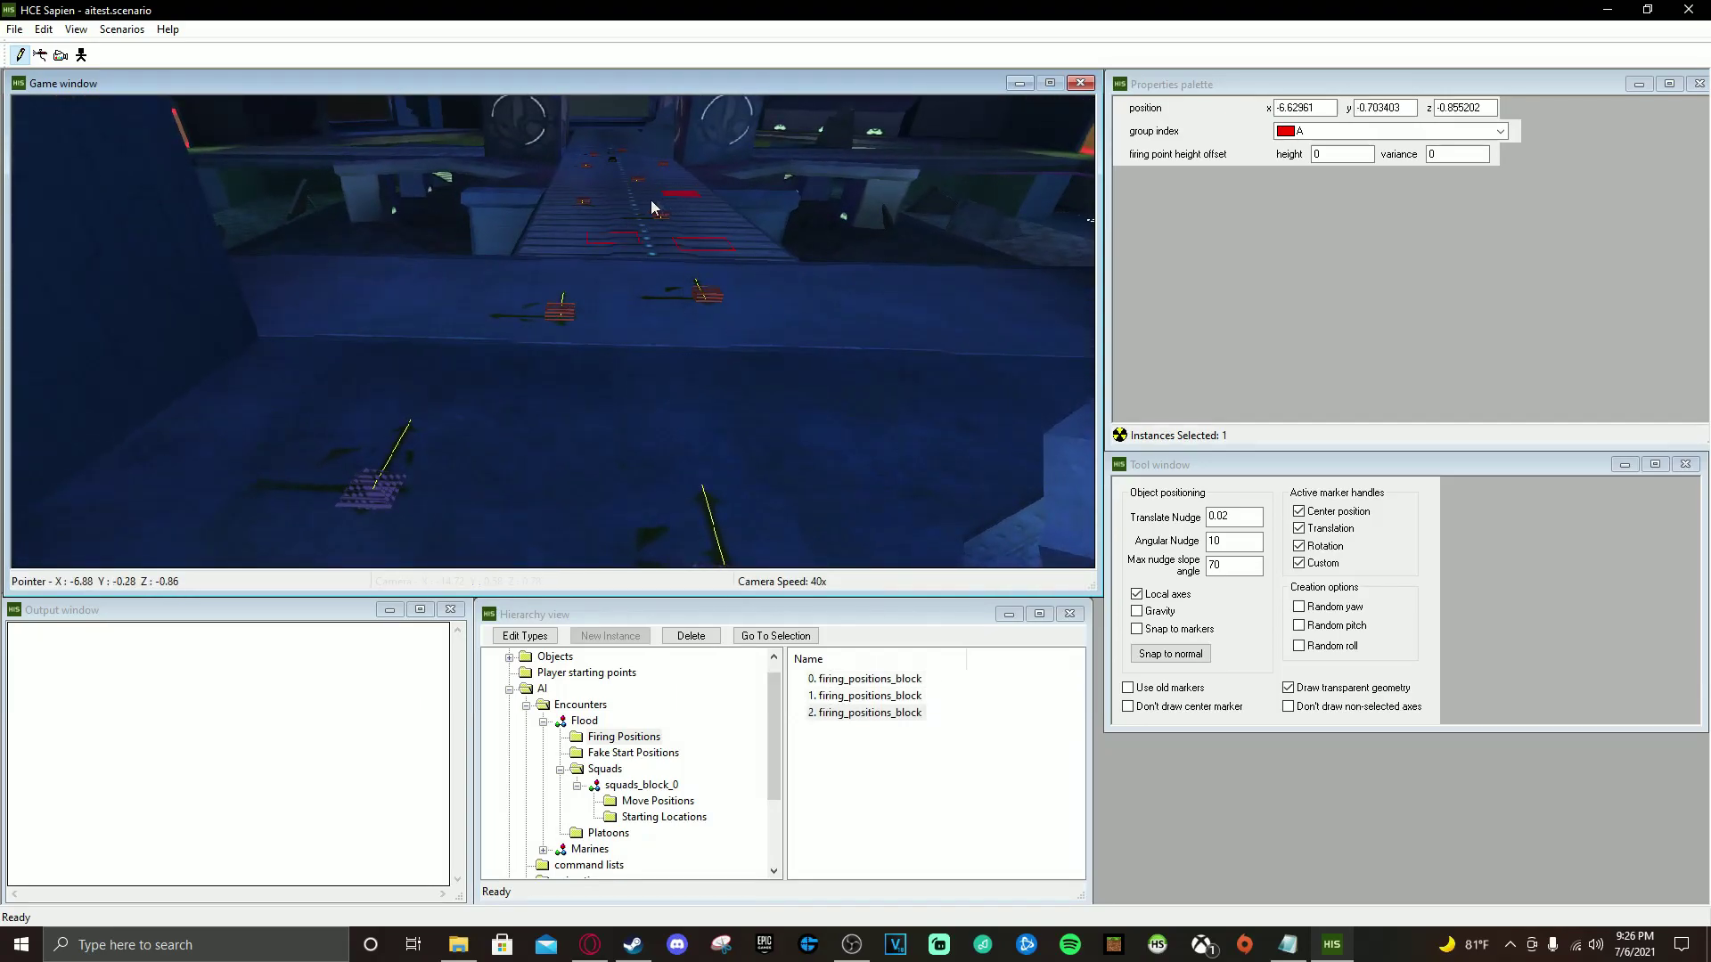
left_click(638, 194)
left_click(595, 178)
left_click(620, 172)
left_click(648, 168)
left_click(634, 171)
right_click(606, 162)
Add three more Flood firing positions farther along the bridge toward its middle
key("w")
middle_click_drag(592, 158, 461, 360)
right_click(437, 363)
right_click(637, 451)
right_click(728, 238)
Fly across the bridge to the opposite platform and look back toward the Flood firing positions
middle_click_drag(727, 239, 1087, 276)
key("w")
key("w")
key("w")
middle_click_drag(553, 331, 490, 303)
key("s")
key("w")
key("w")
key("shift")
key("w")
key("w")
key("shift+w")
middle_click_drag(651, 203, 651, 199)
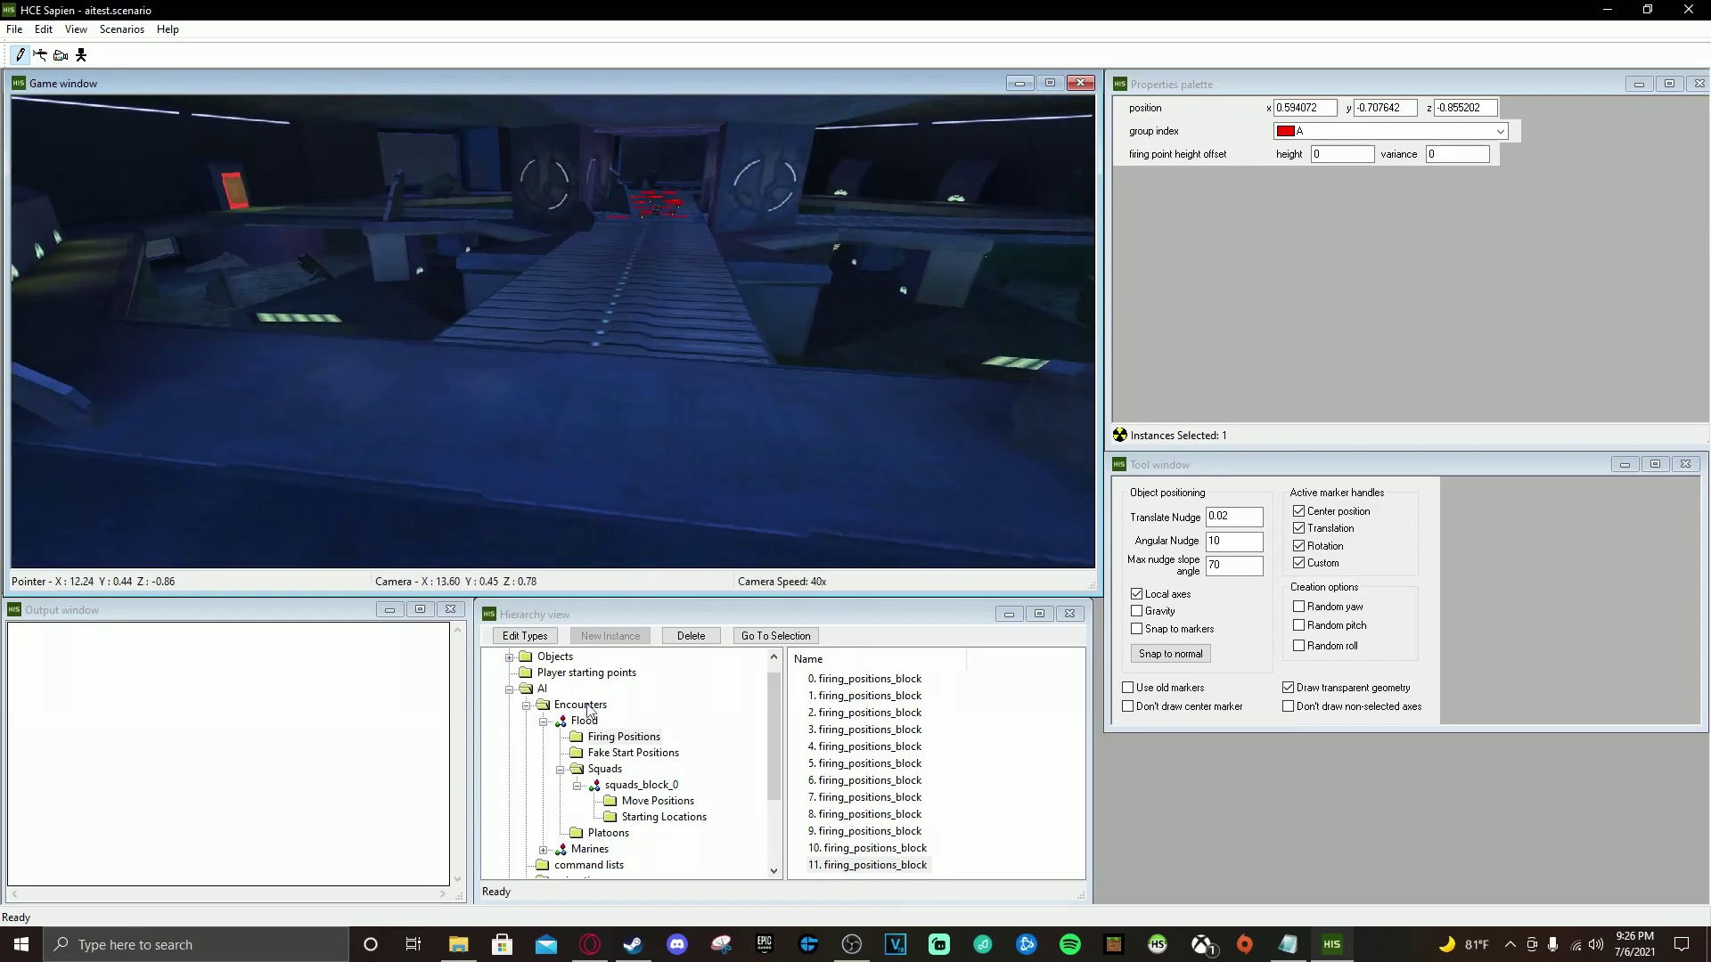
Create a new squad in the Marines encounter and select it to show its properties
left_click(543, 722)
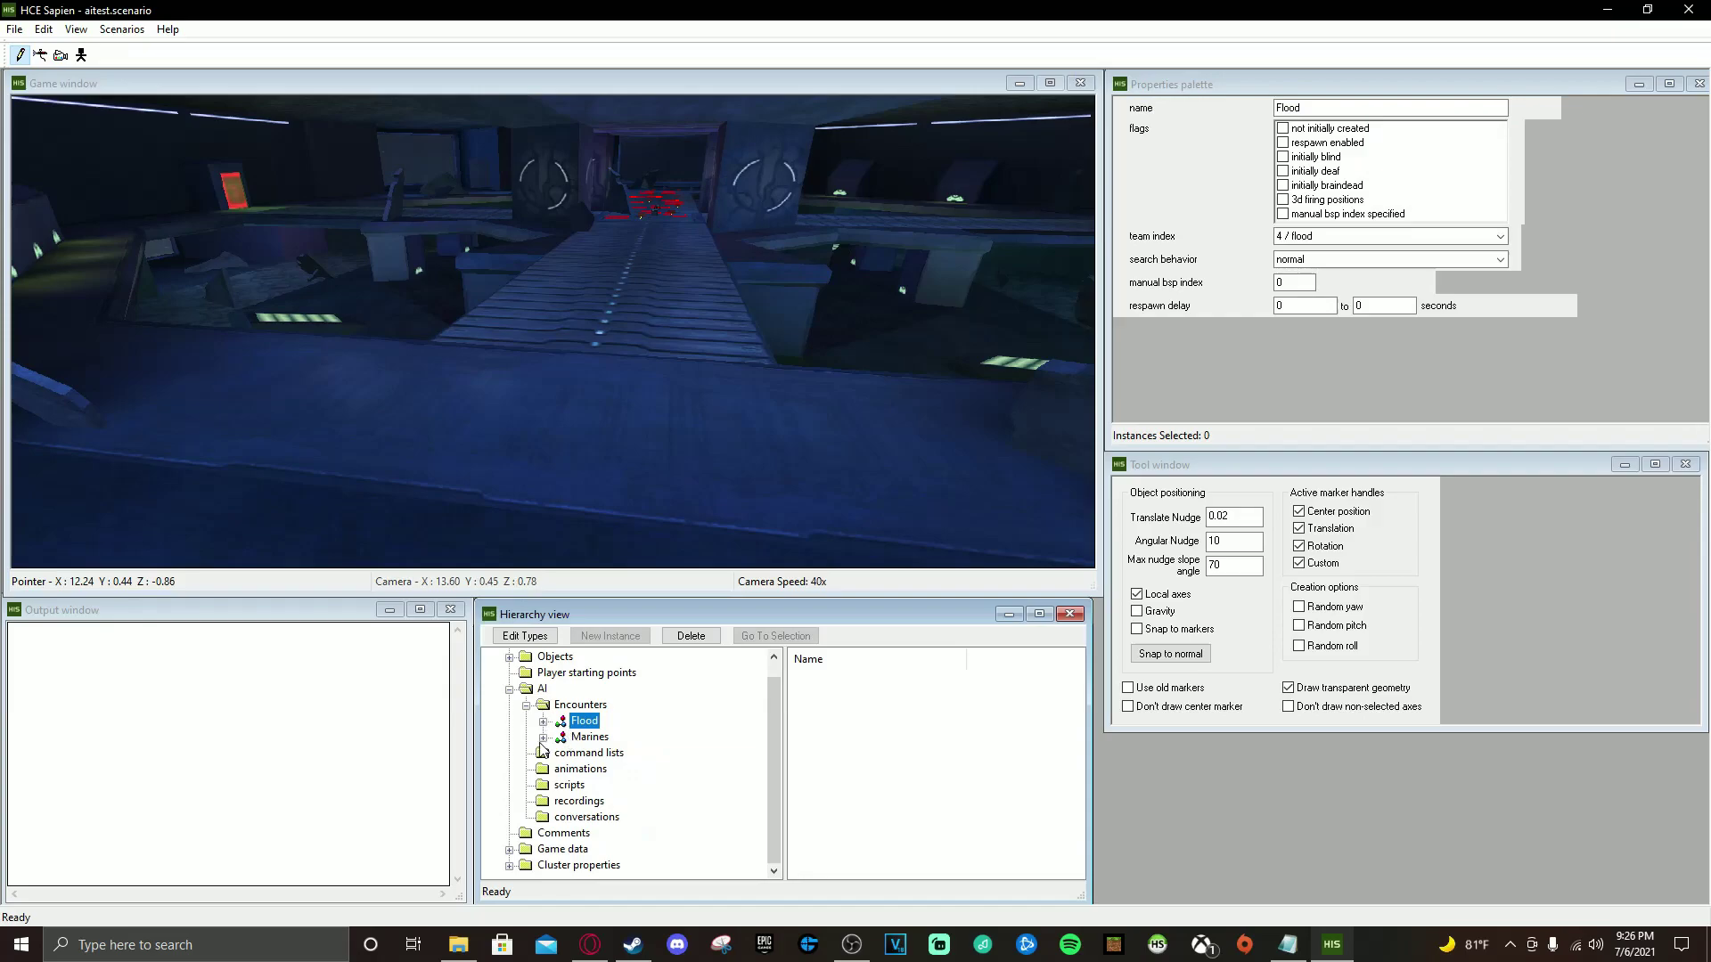
left_click(543, 738)
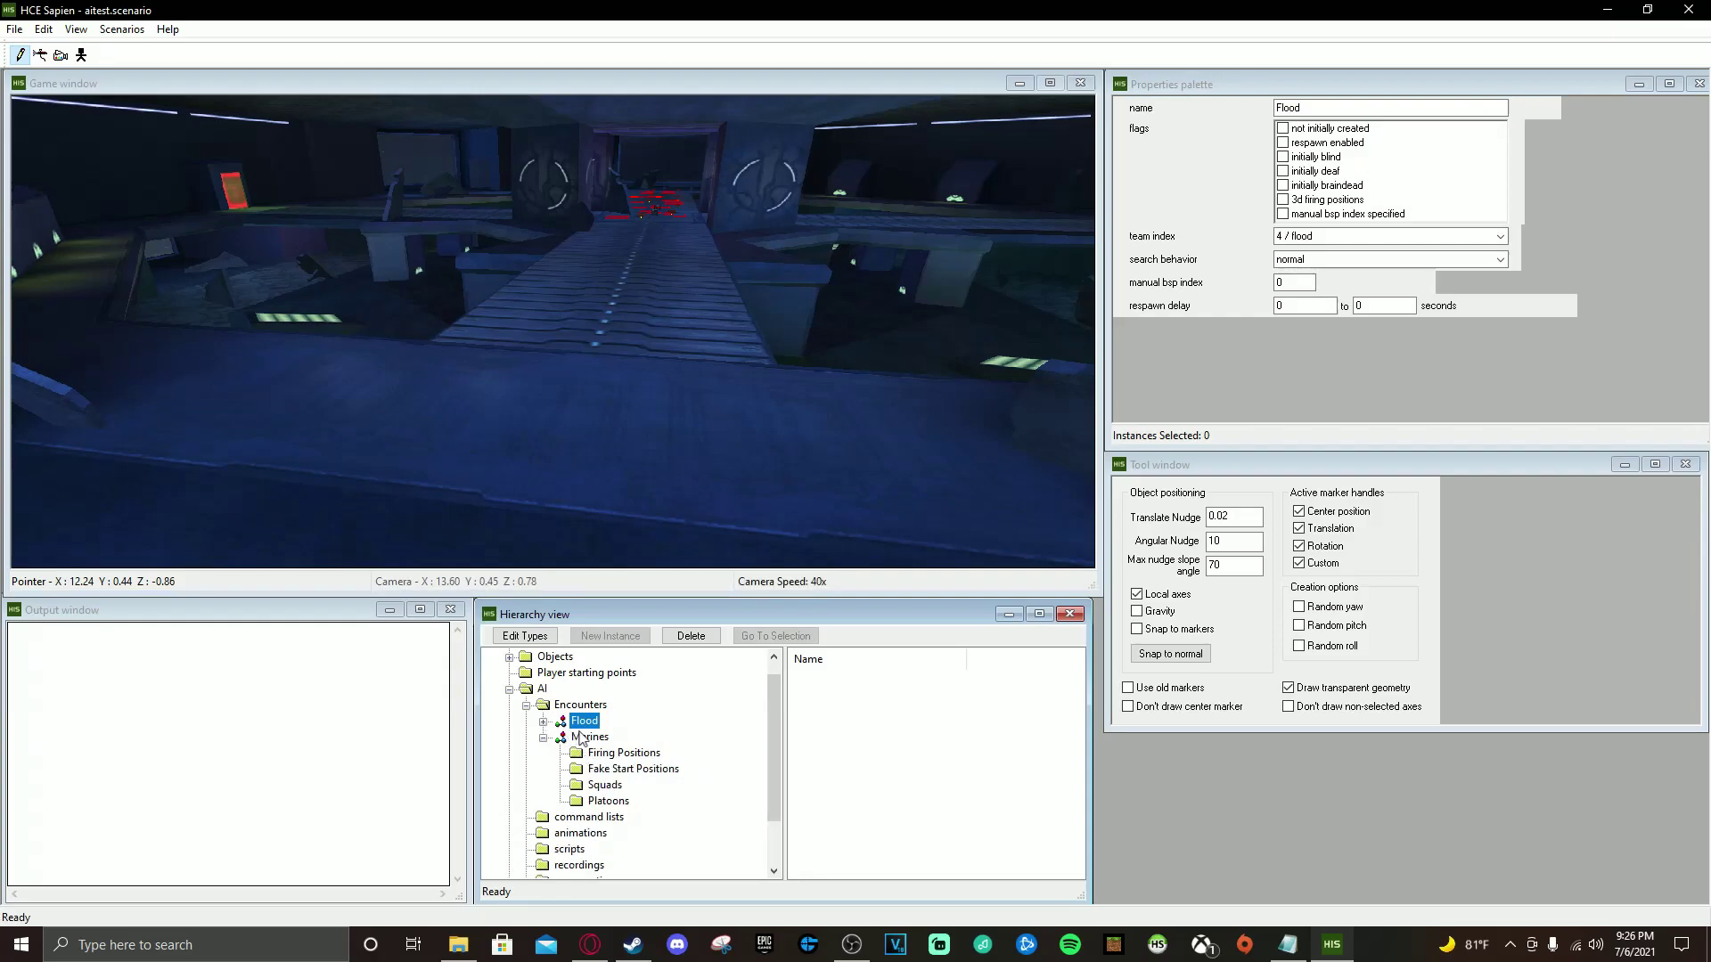
left_click(594, 787)
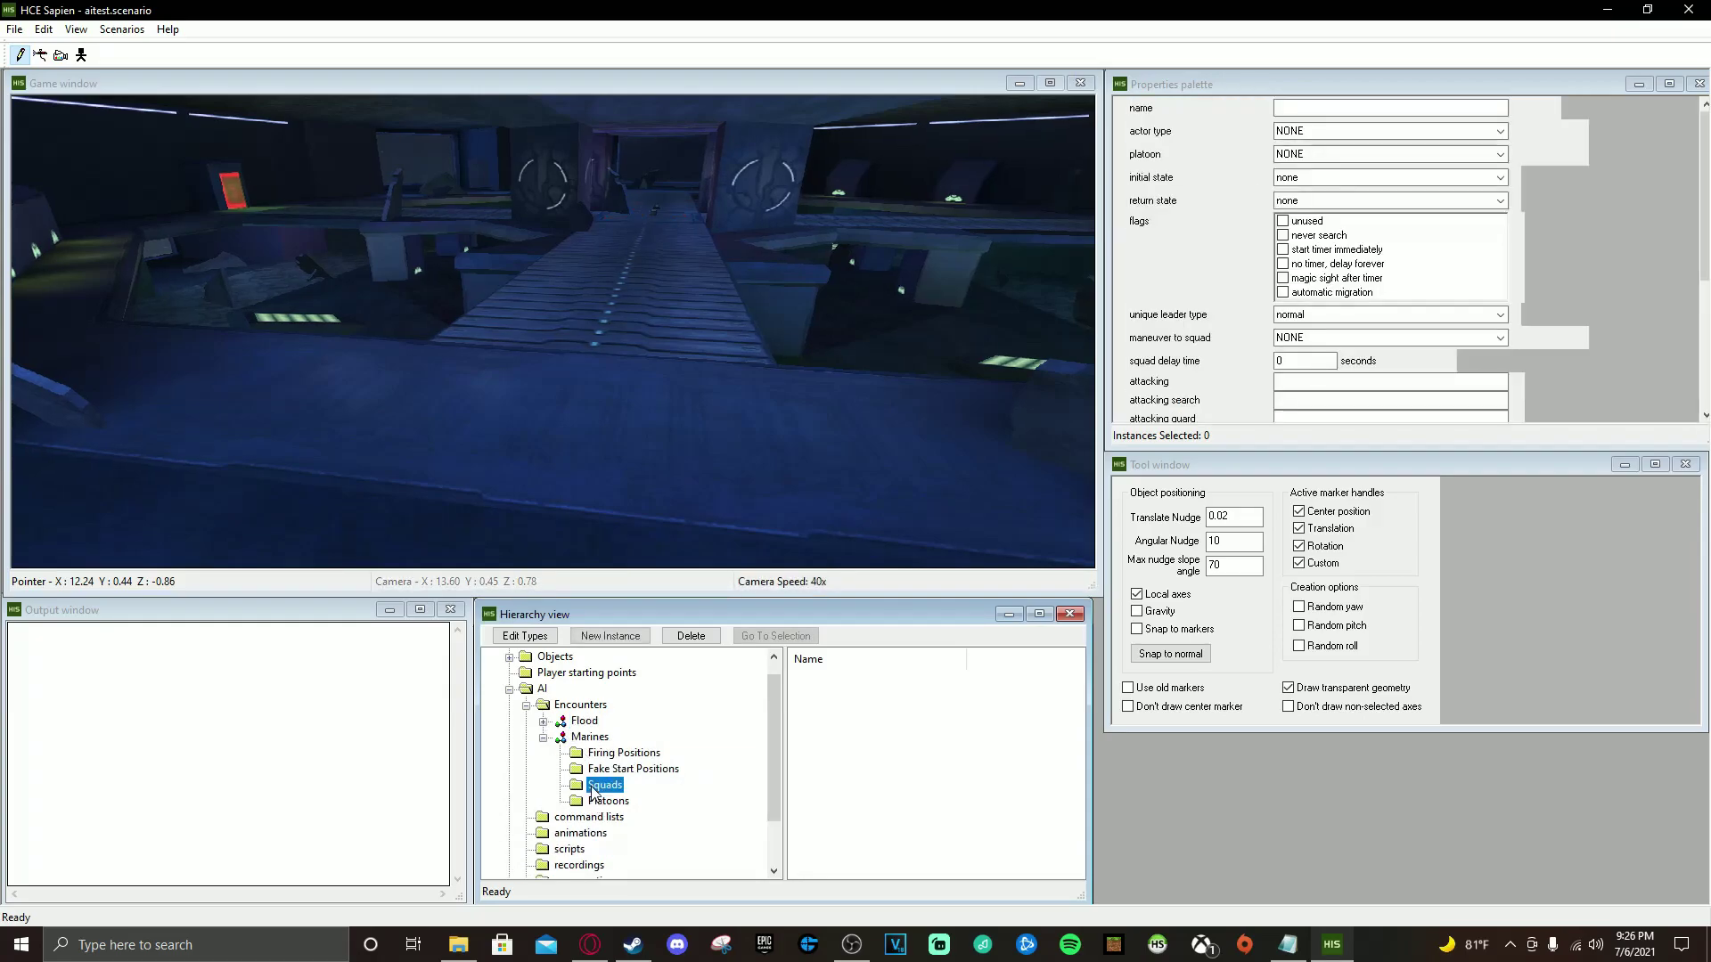
left_click(610, 635)
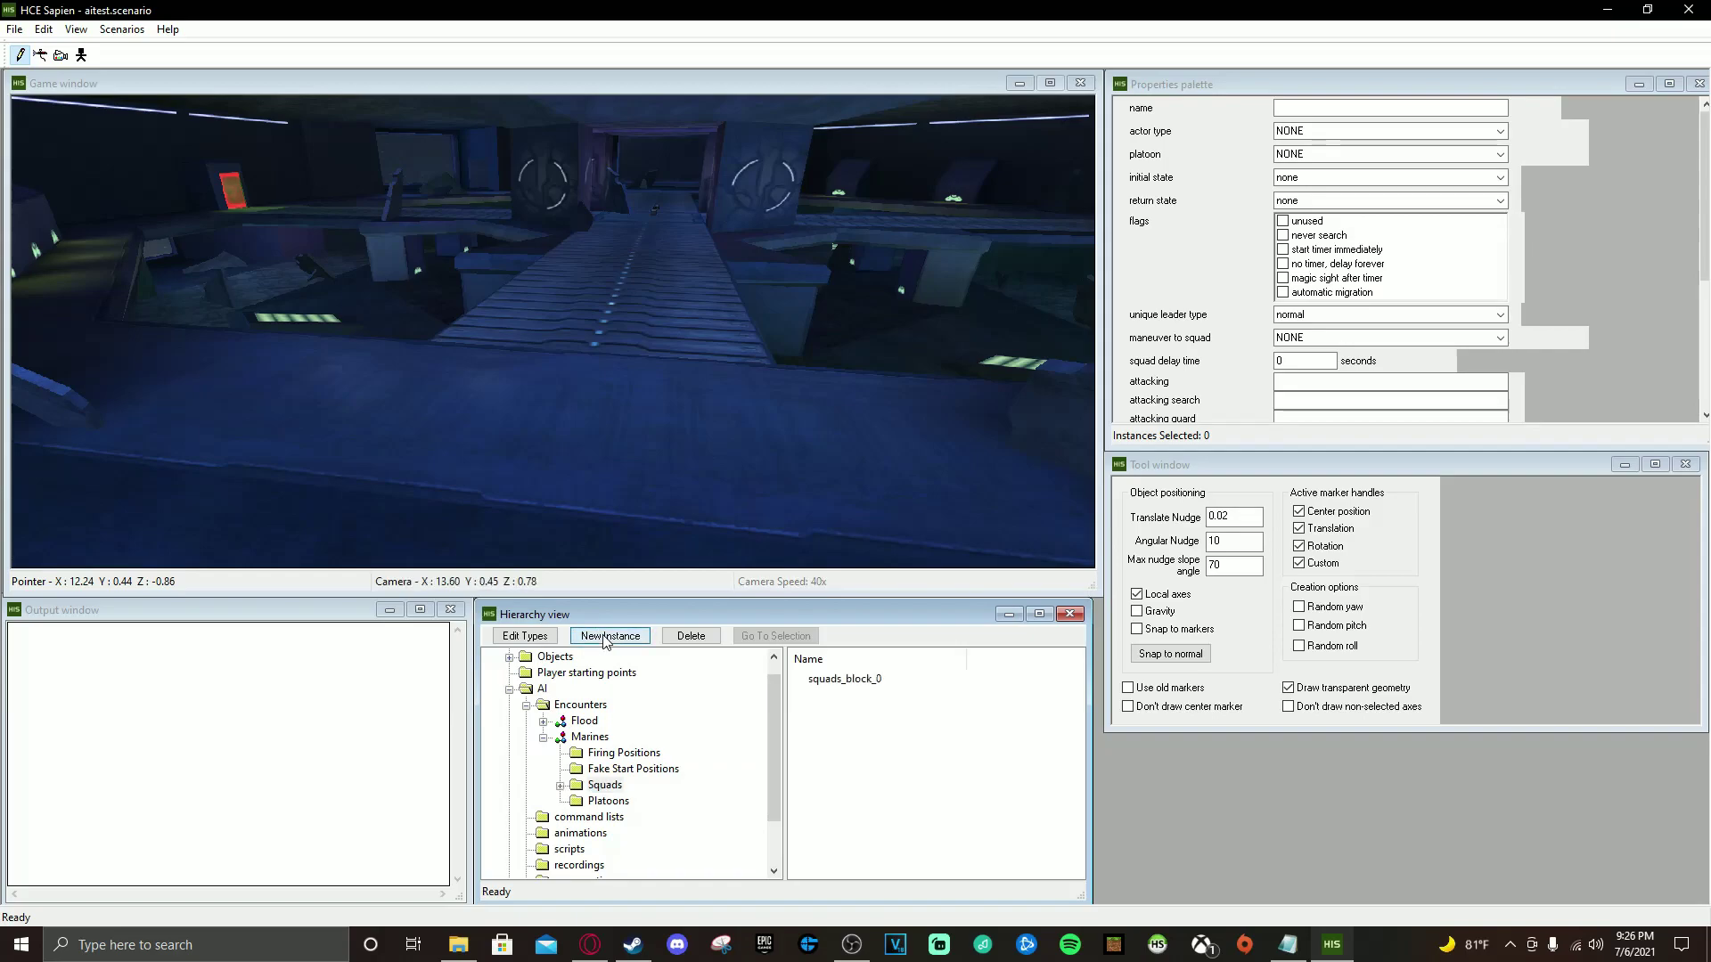
left_click(560, 785)
left_click(641, 802)
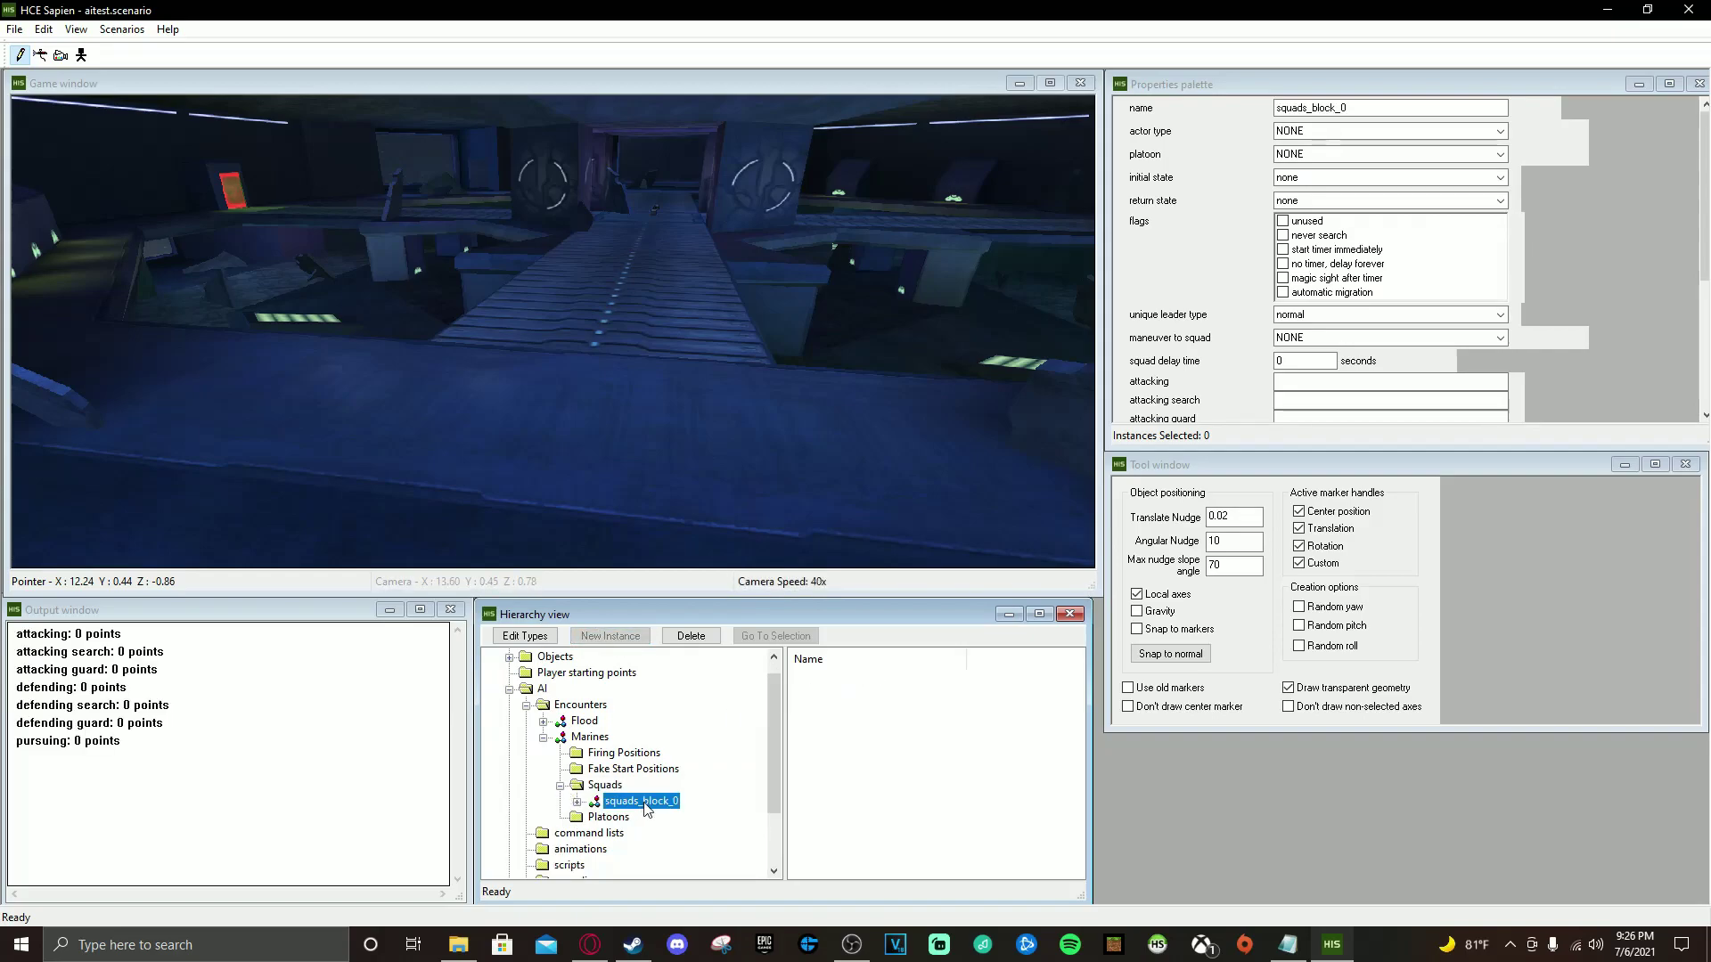
Add the marine_armored shotgun major tag from the characters' marine_armored folder to the scenario's actor_variant types
left_click(513, 637)
left_click(939, 365)
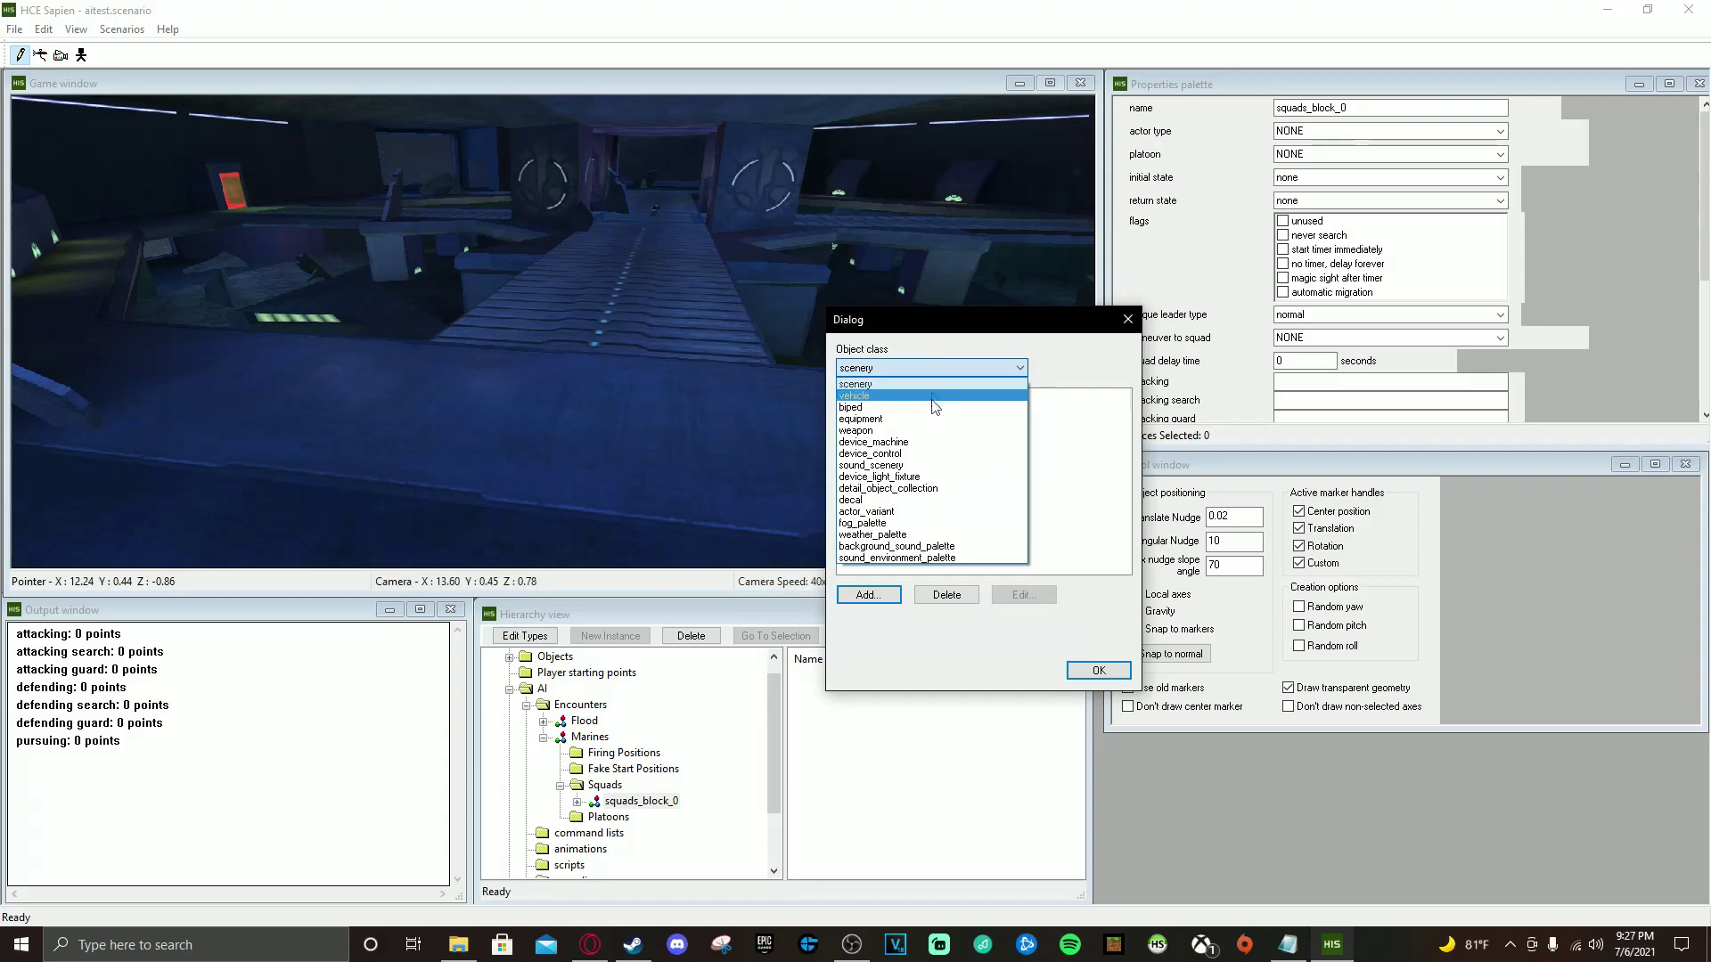
left_click(927, 511)
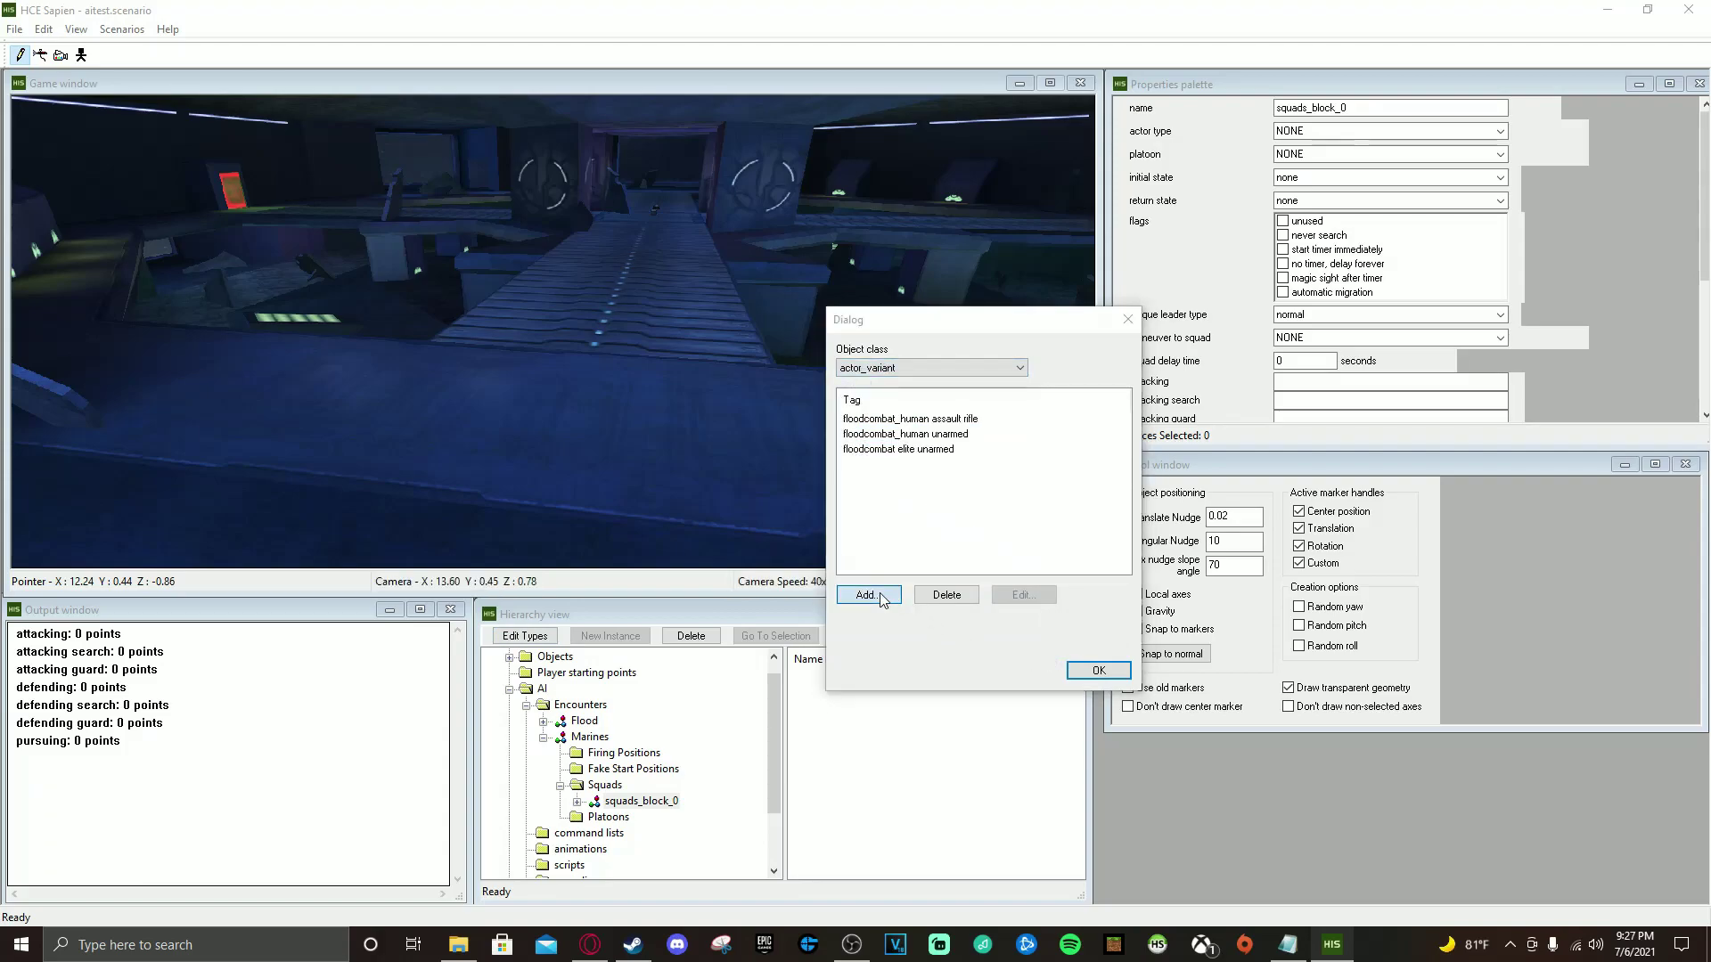
left_click(868, 594)
left_click(1195, 344)
left_click(1194, 344)
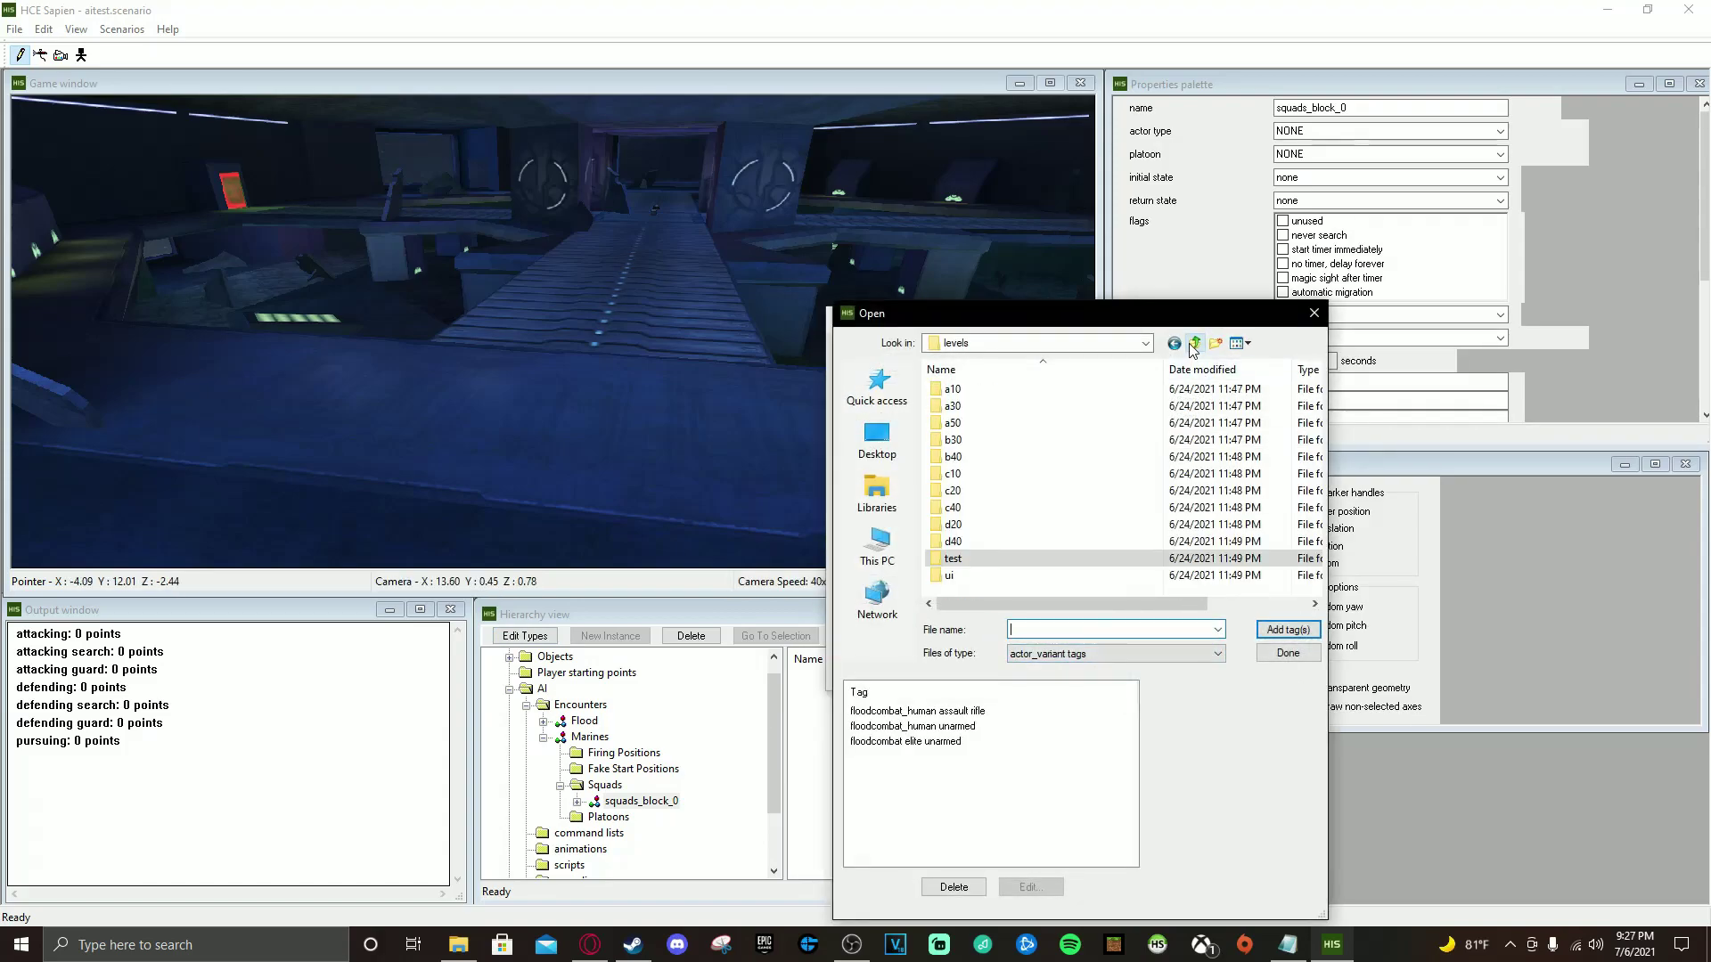
left_click(1194, 344)
double_click(1021, 423)
scroll(1055, 450, "down", 1)
scroll(1054, 450, "down", 2)
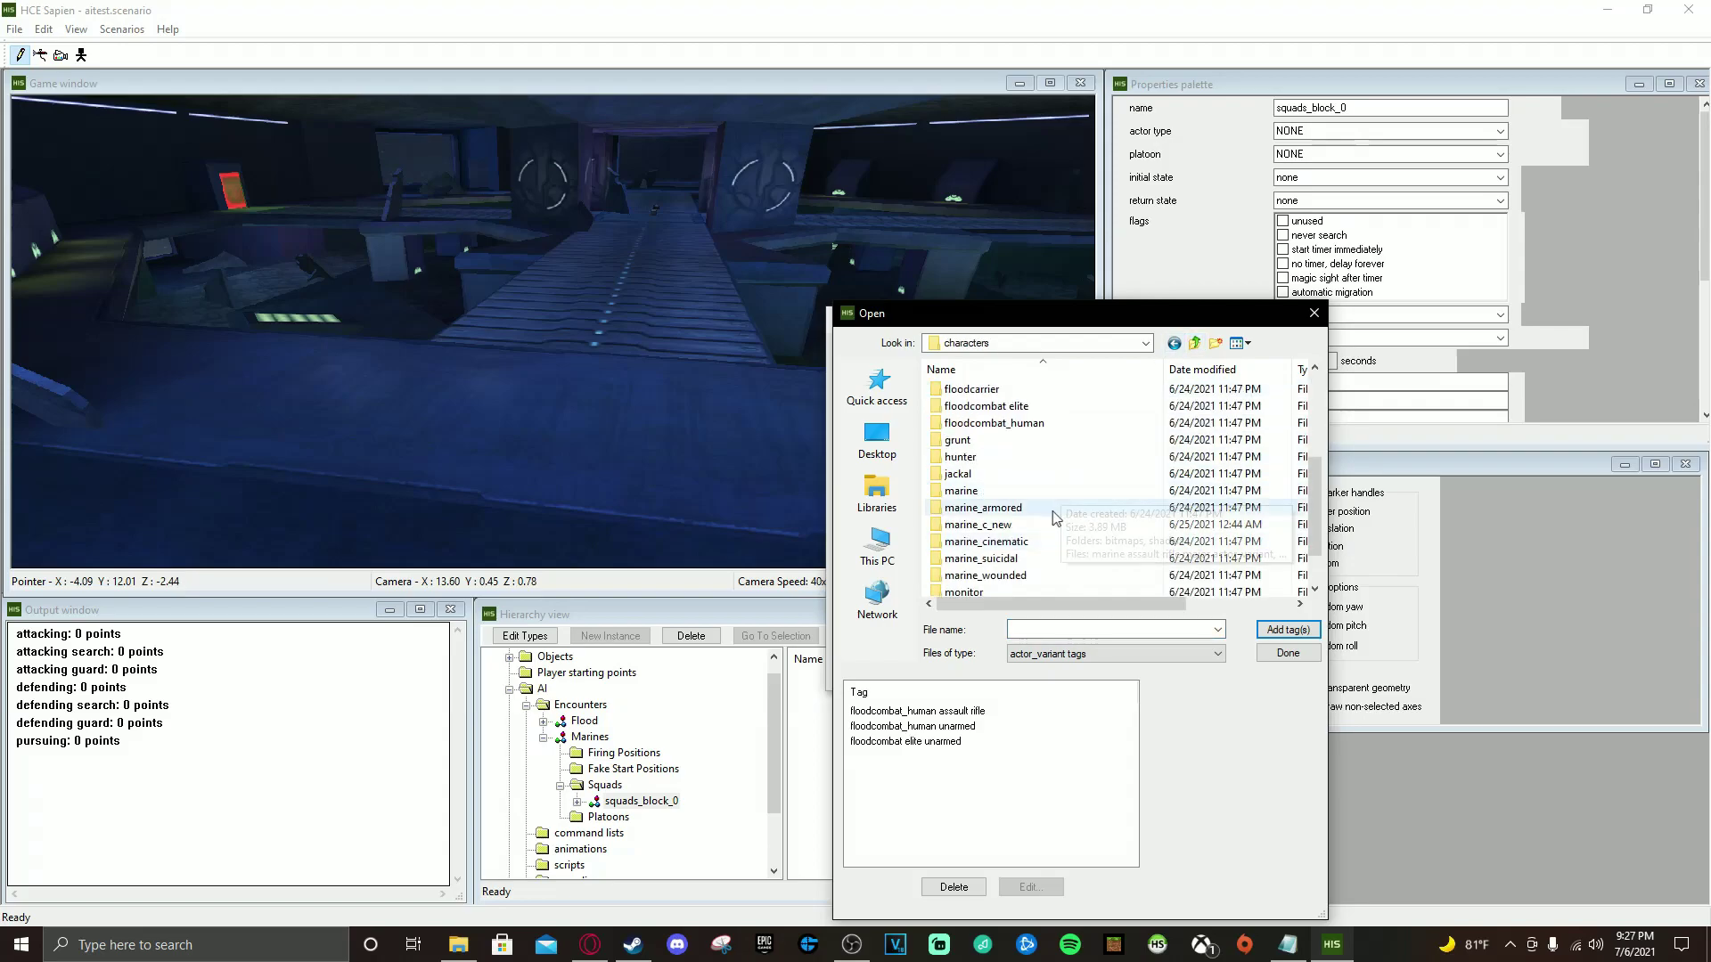
double_click(1052, 512)
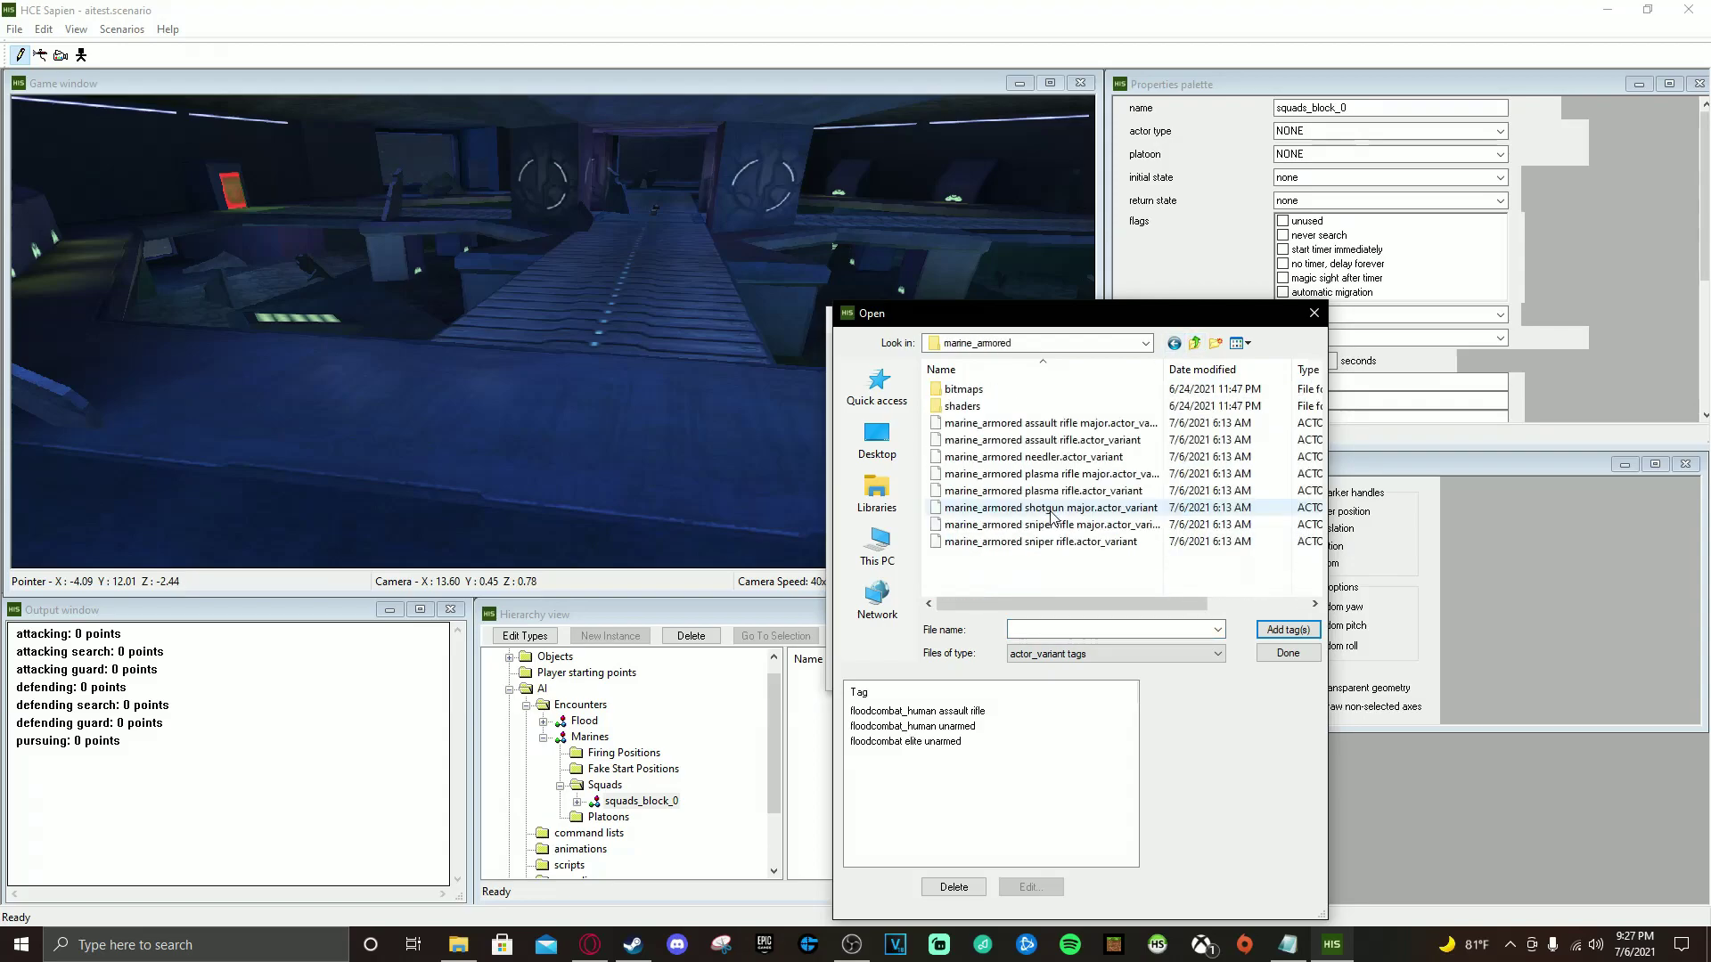
left_click(980, 512)
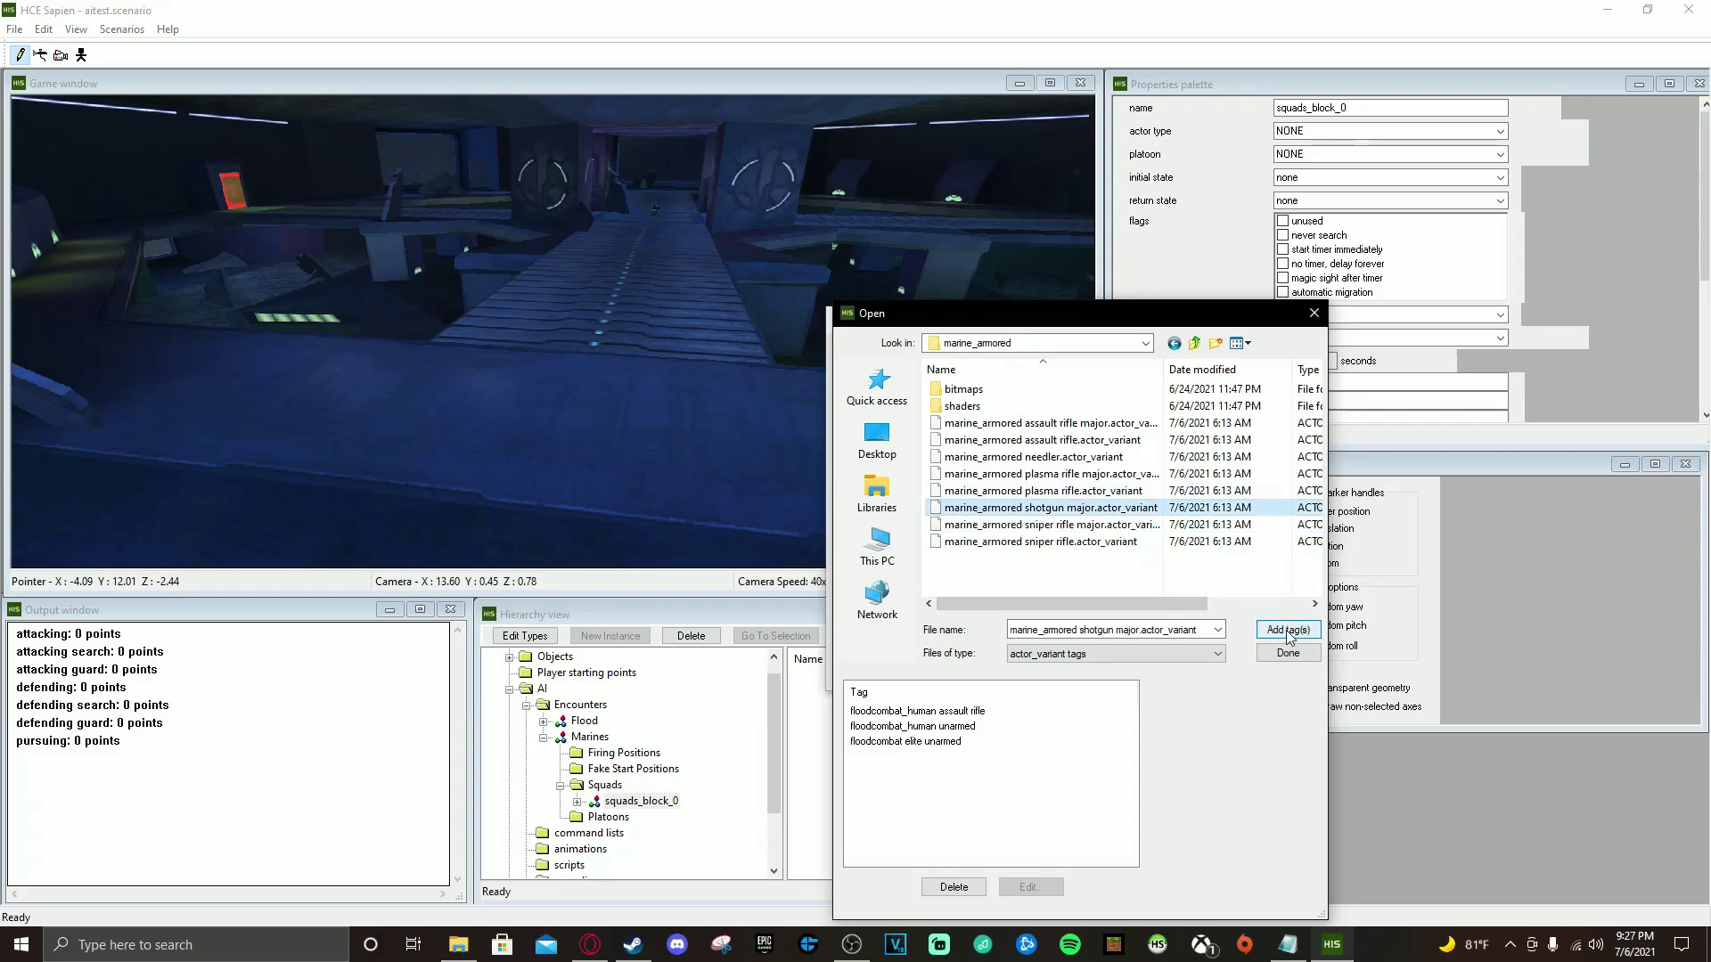
left_click(1287, 633)
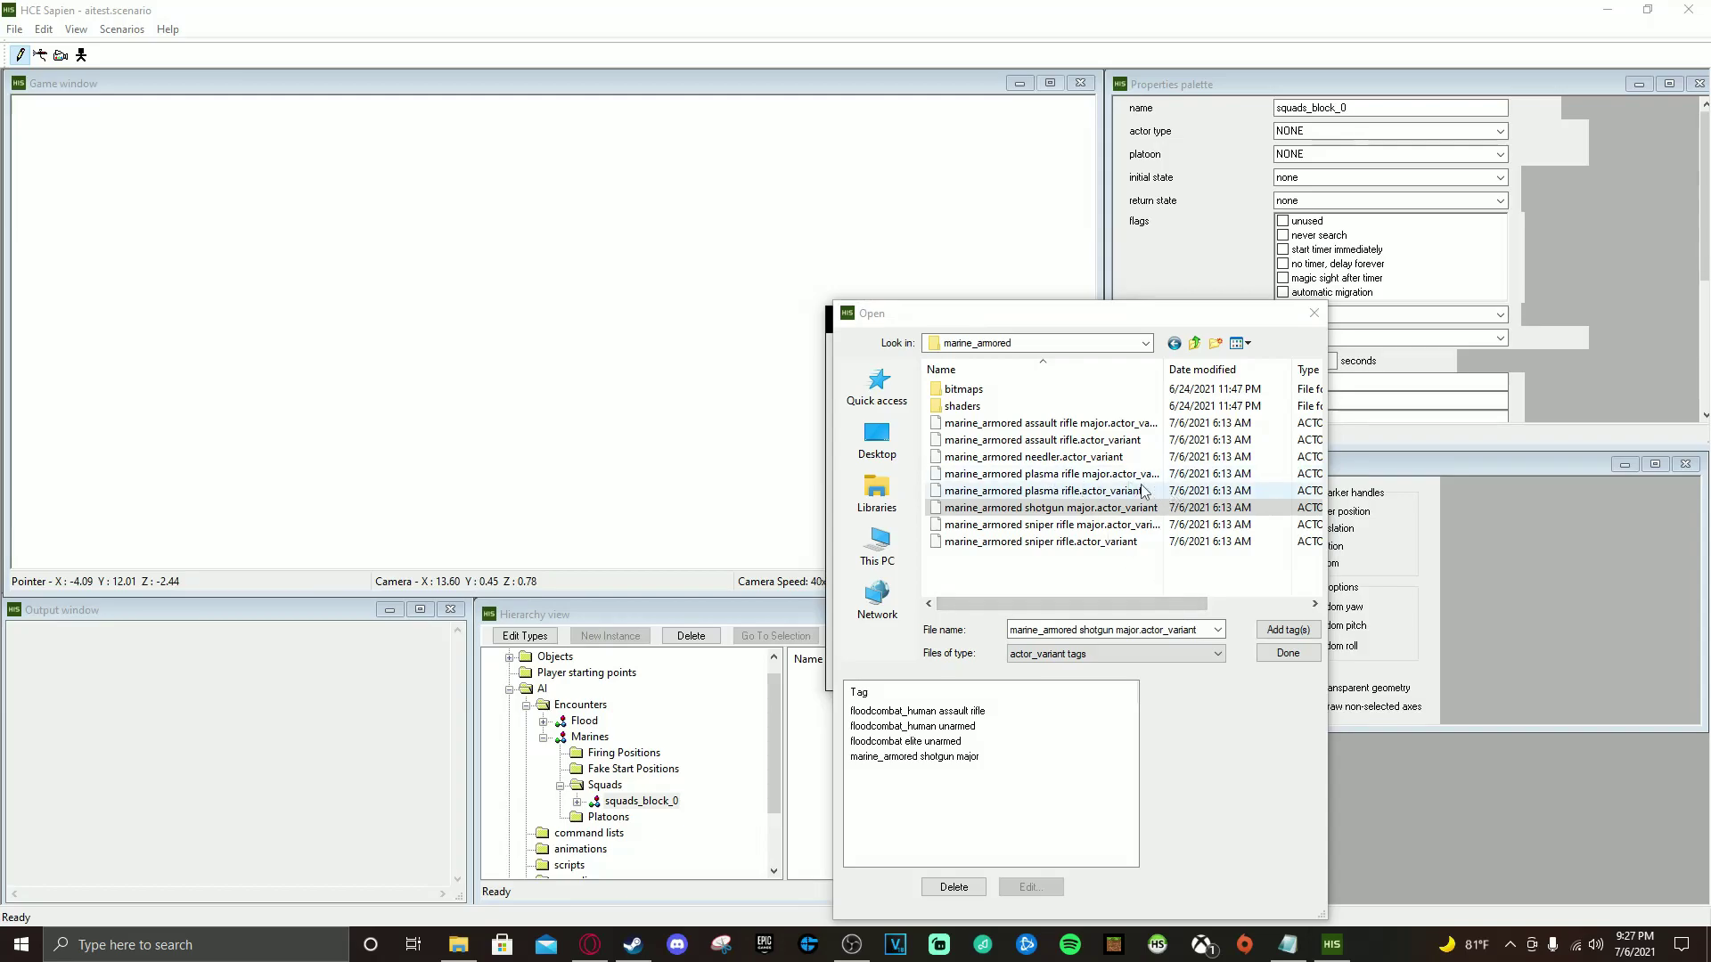
Add the marine_armored assault rifle actor variant as well and finish editing the object types
left_click(1091, 440)
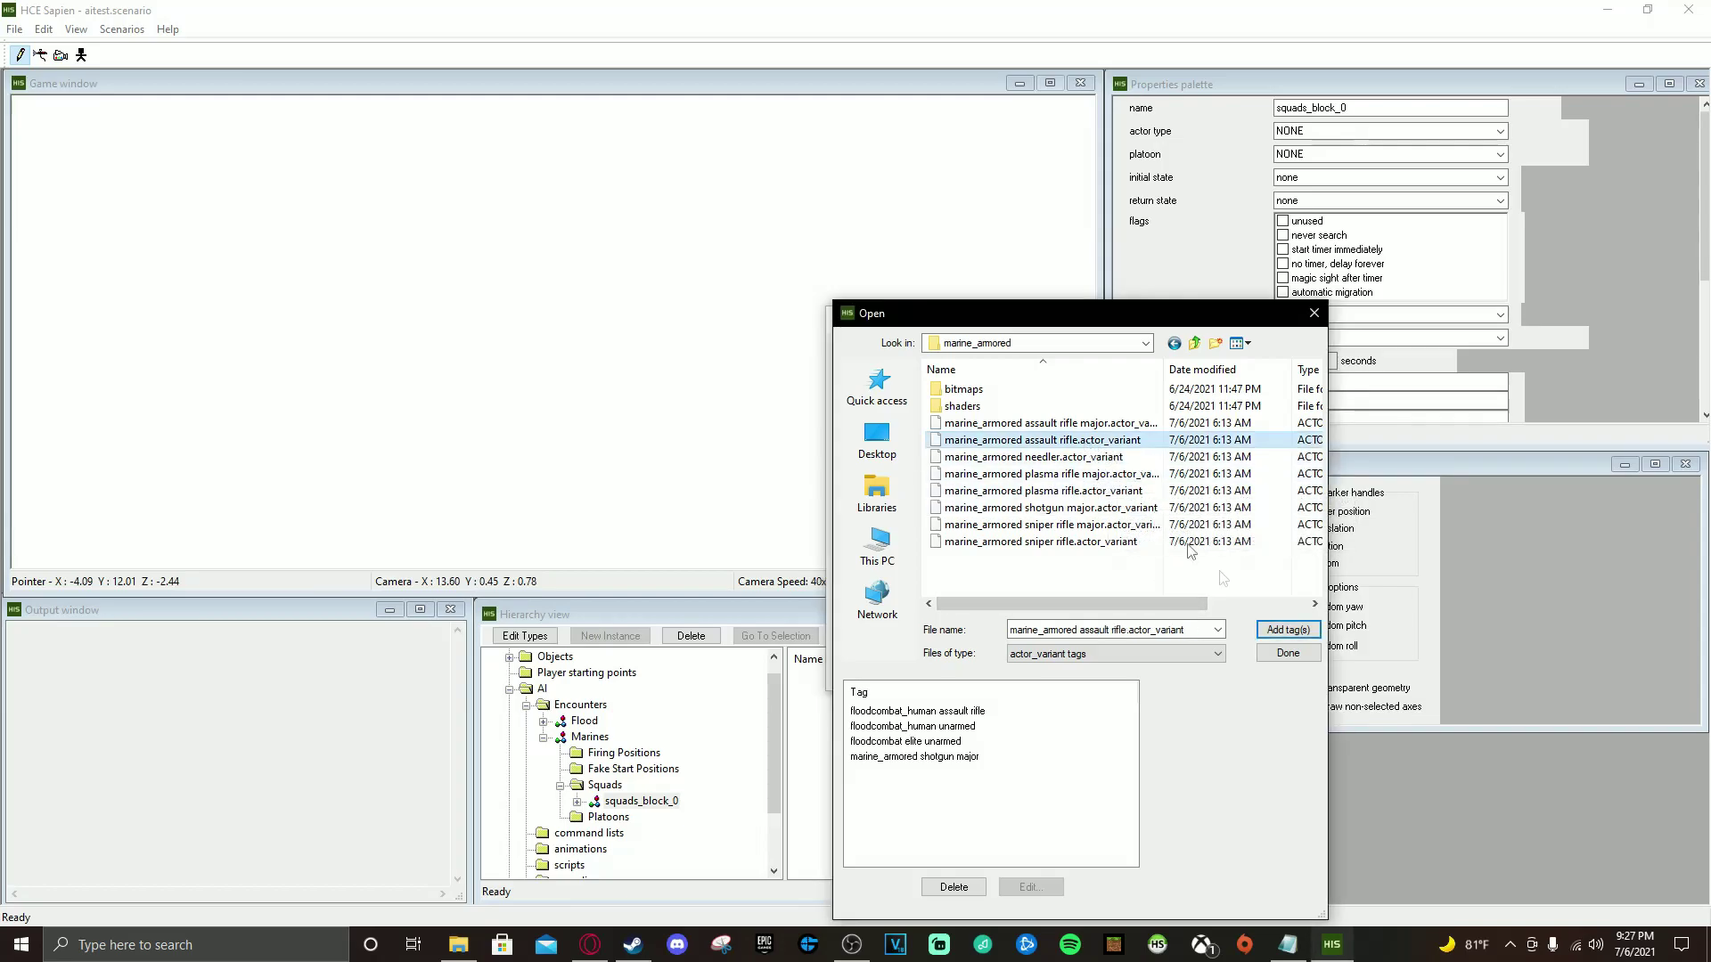
left_click(1289, 630)
left_click(1289, 653)
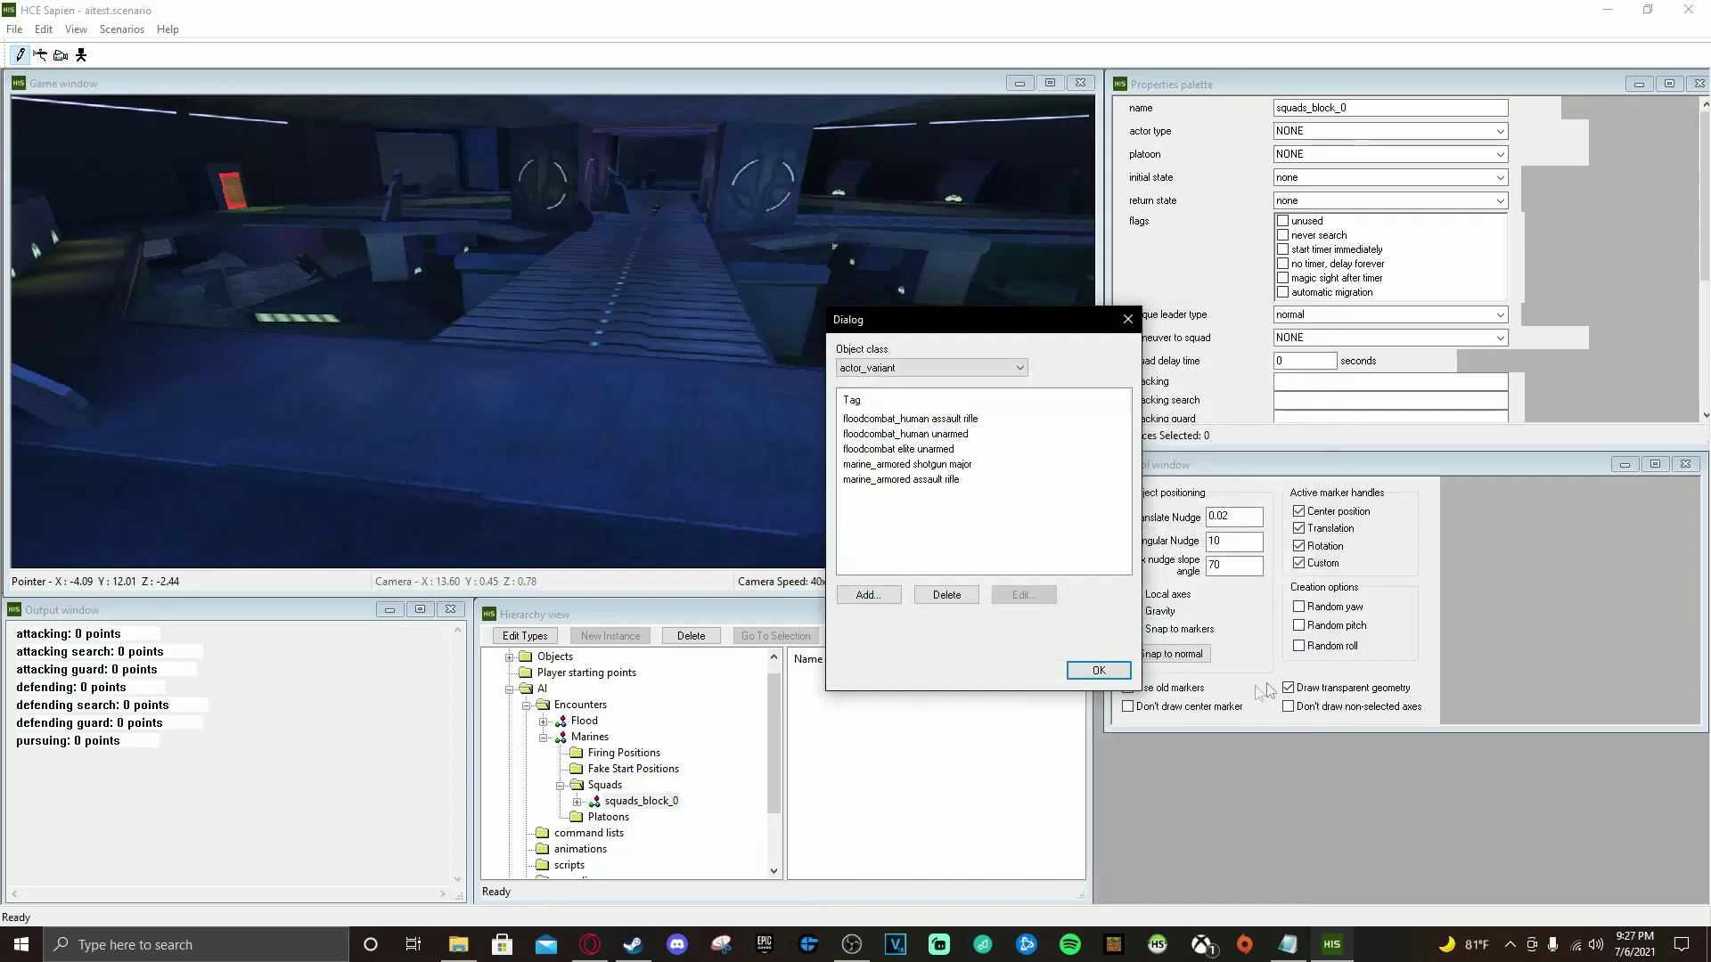
left_click(1097, 670)
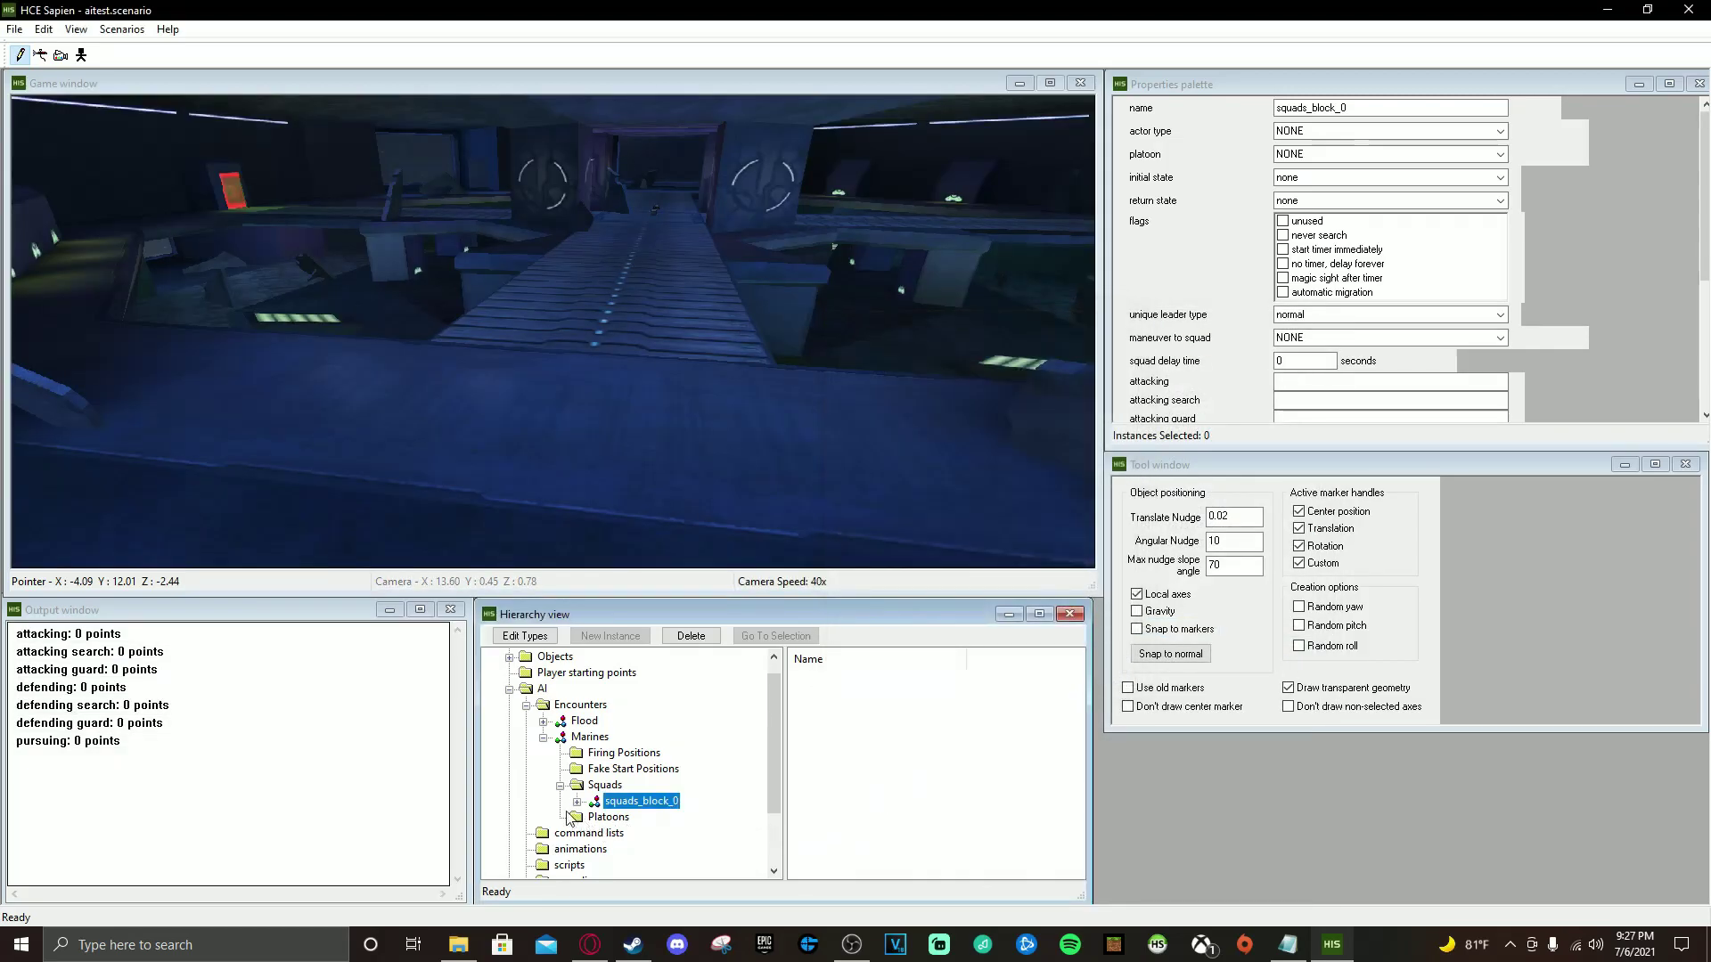
Open the actor type choices for the Marines squad
left_click(1350, 132)
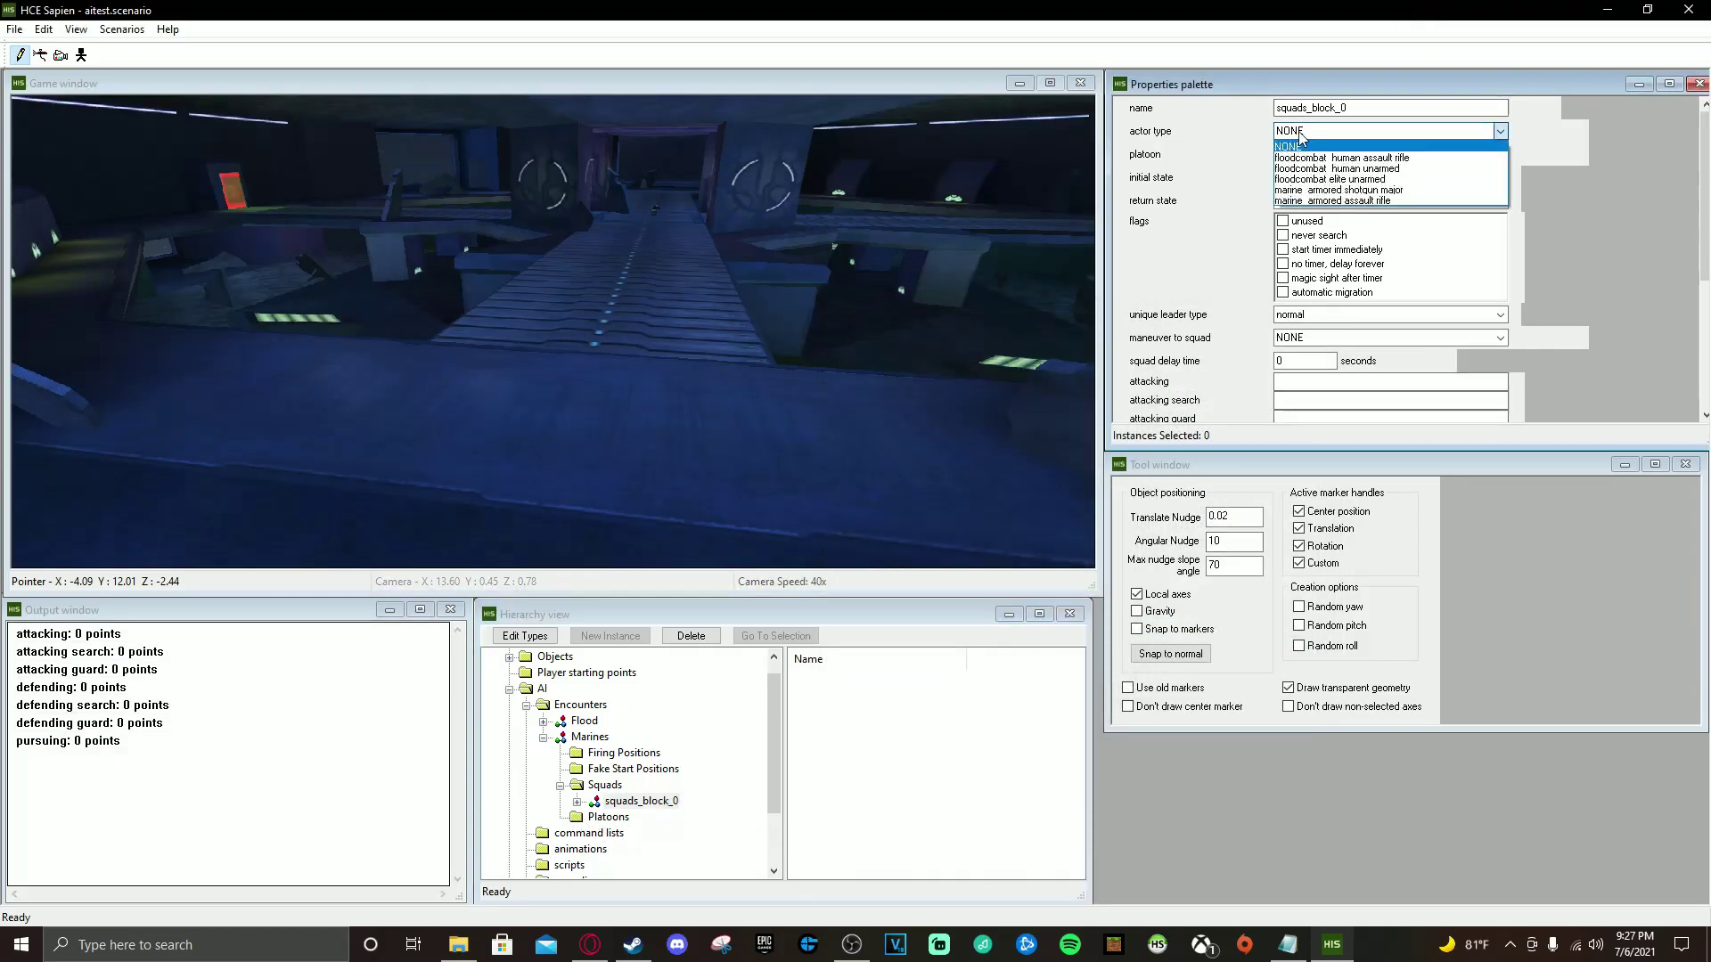